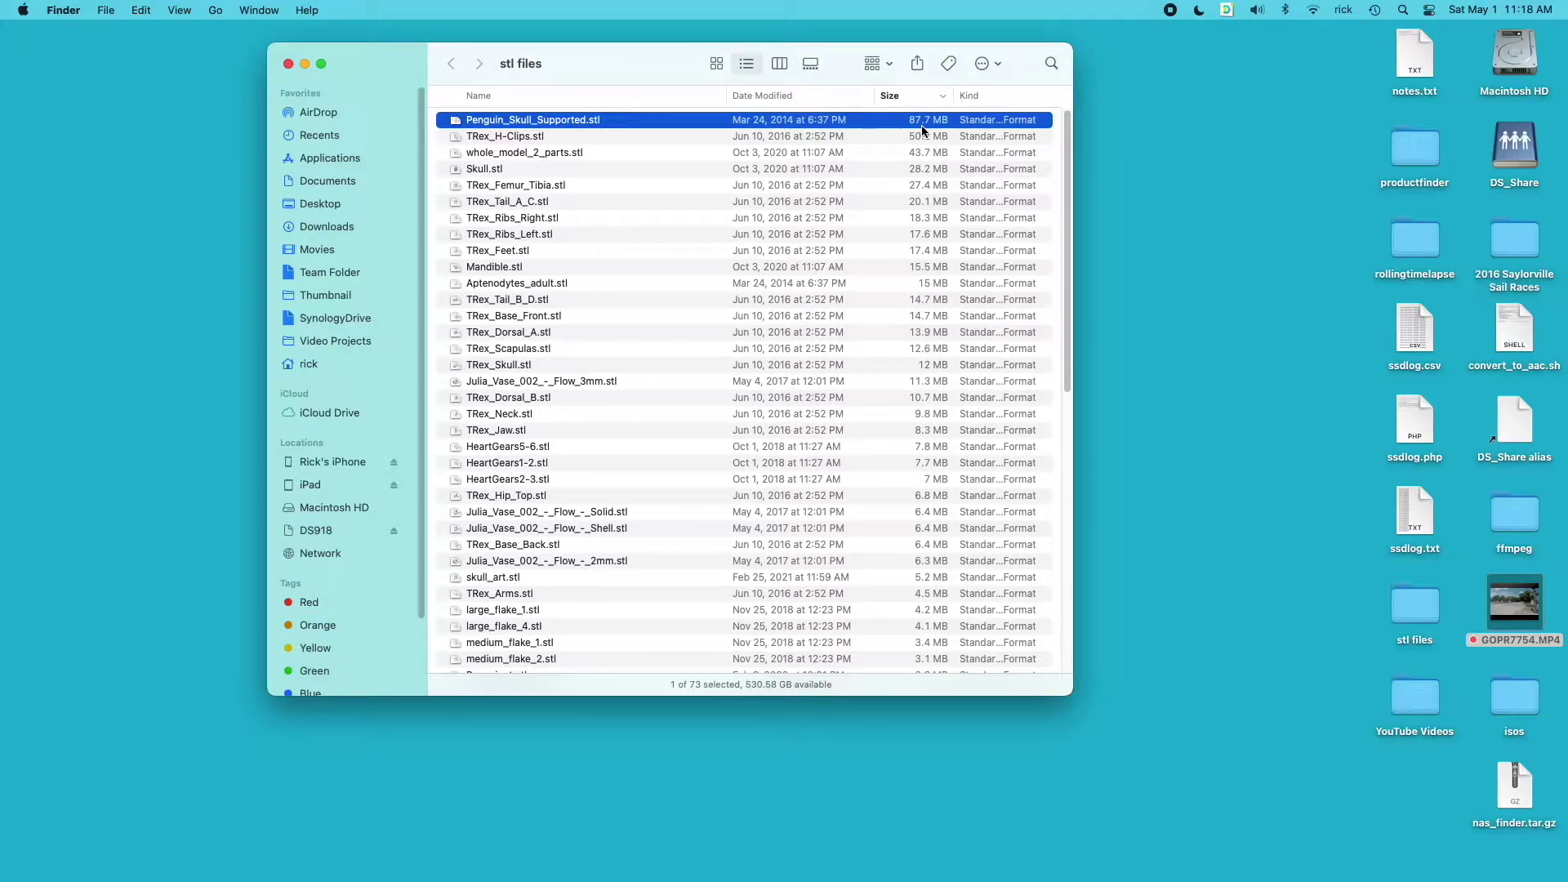
# - Load Penguin_Skull_Supported.stl into Ultimaker Cura and slice it with the Draft 0.2 mm profile
pyautogui.click(557, 120)
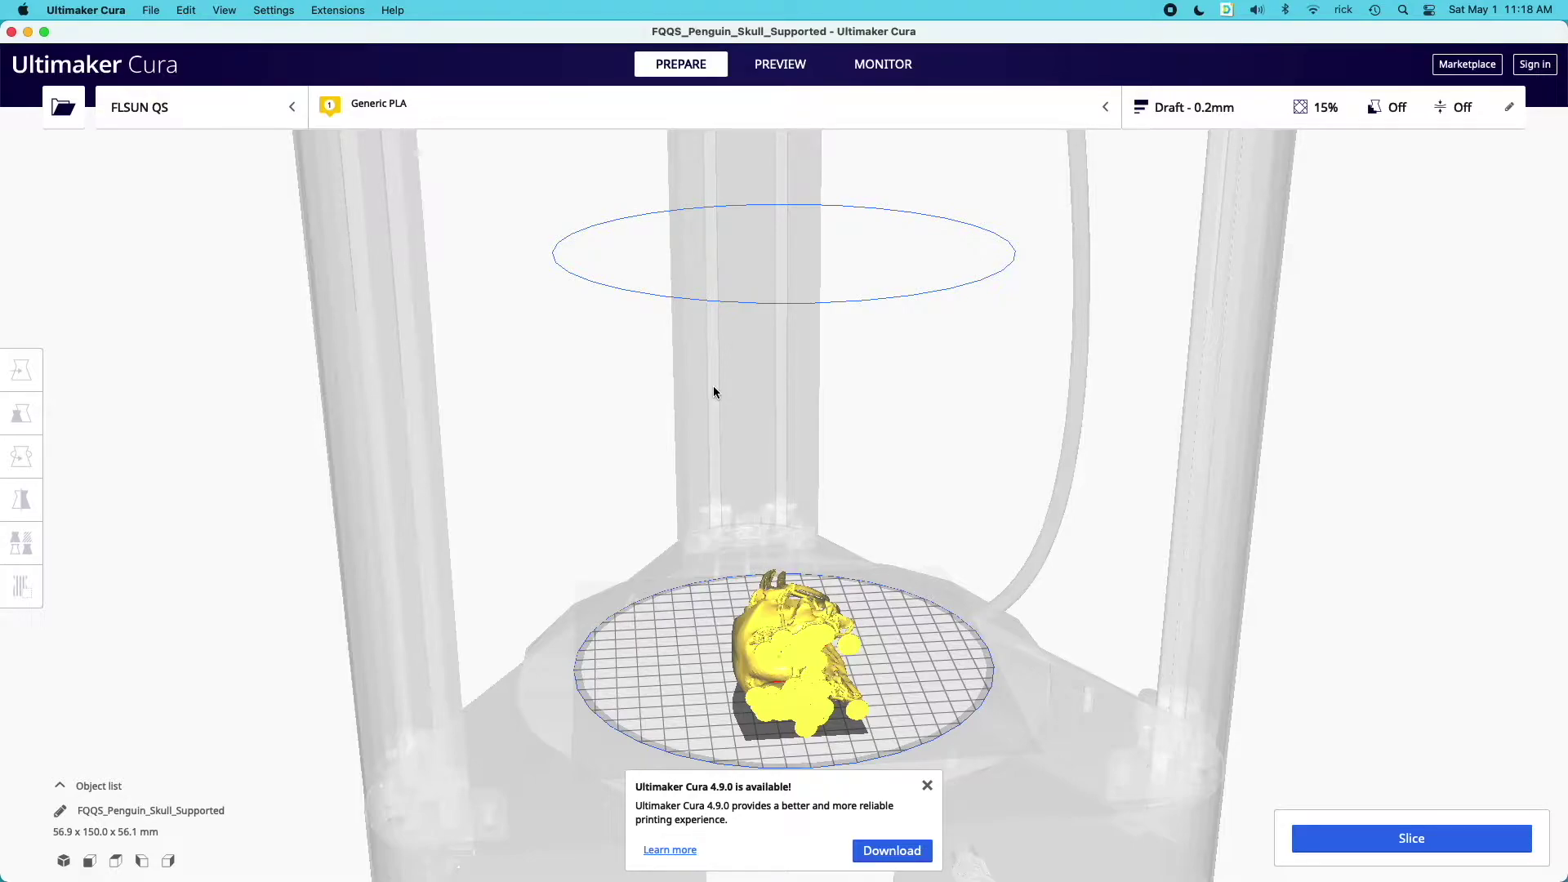
pyautogui.moveTo(928, 687); pyautogui.dragTo(1266, 499, button='right')
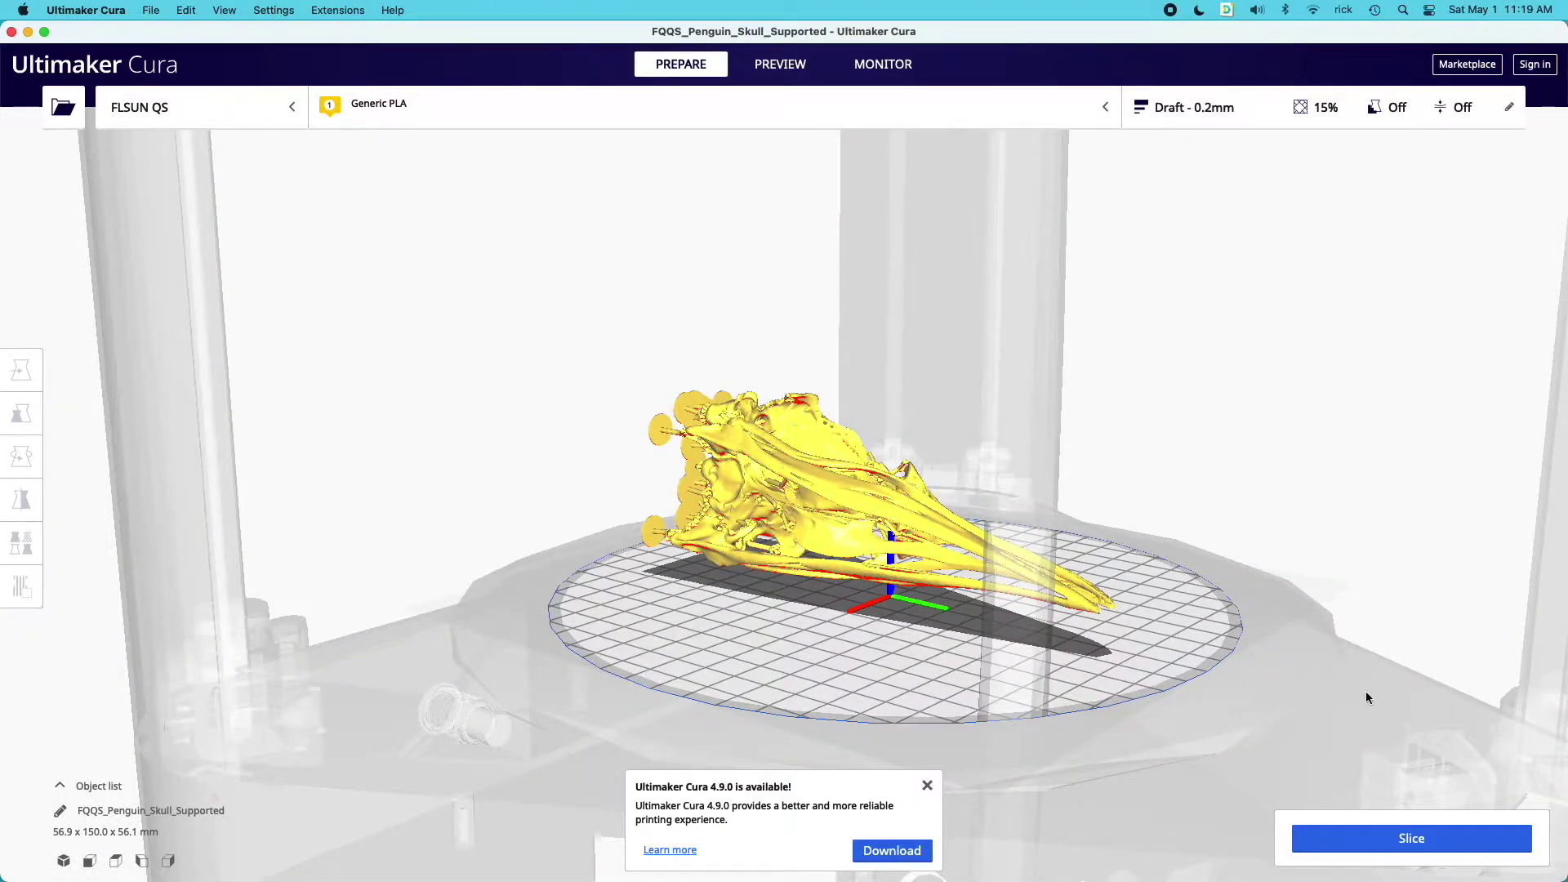
pyautogui.click(1257, 123)
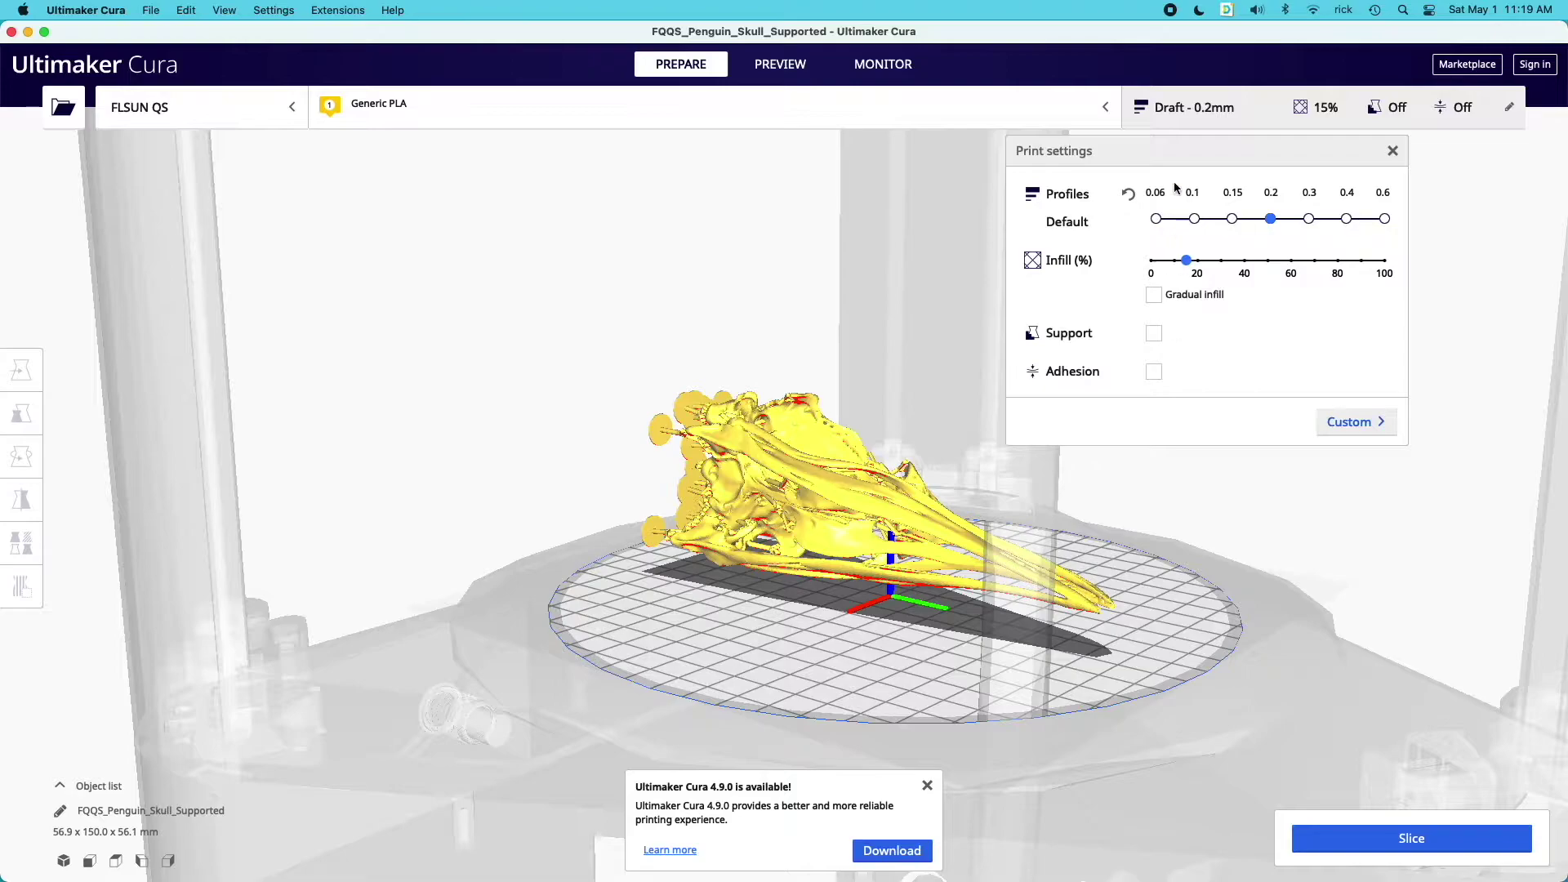
pyautogui.click(1234, 114)
pyautogui.click(1446, 837)
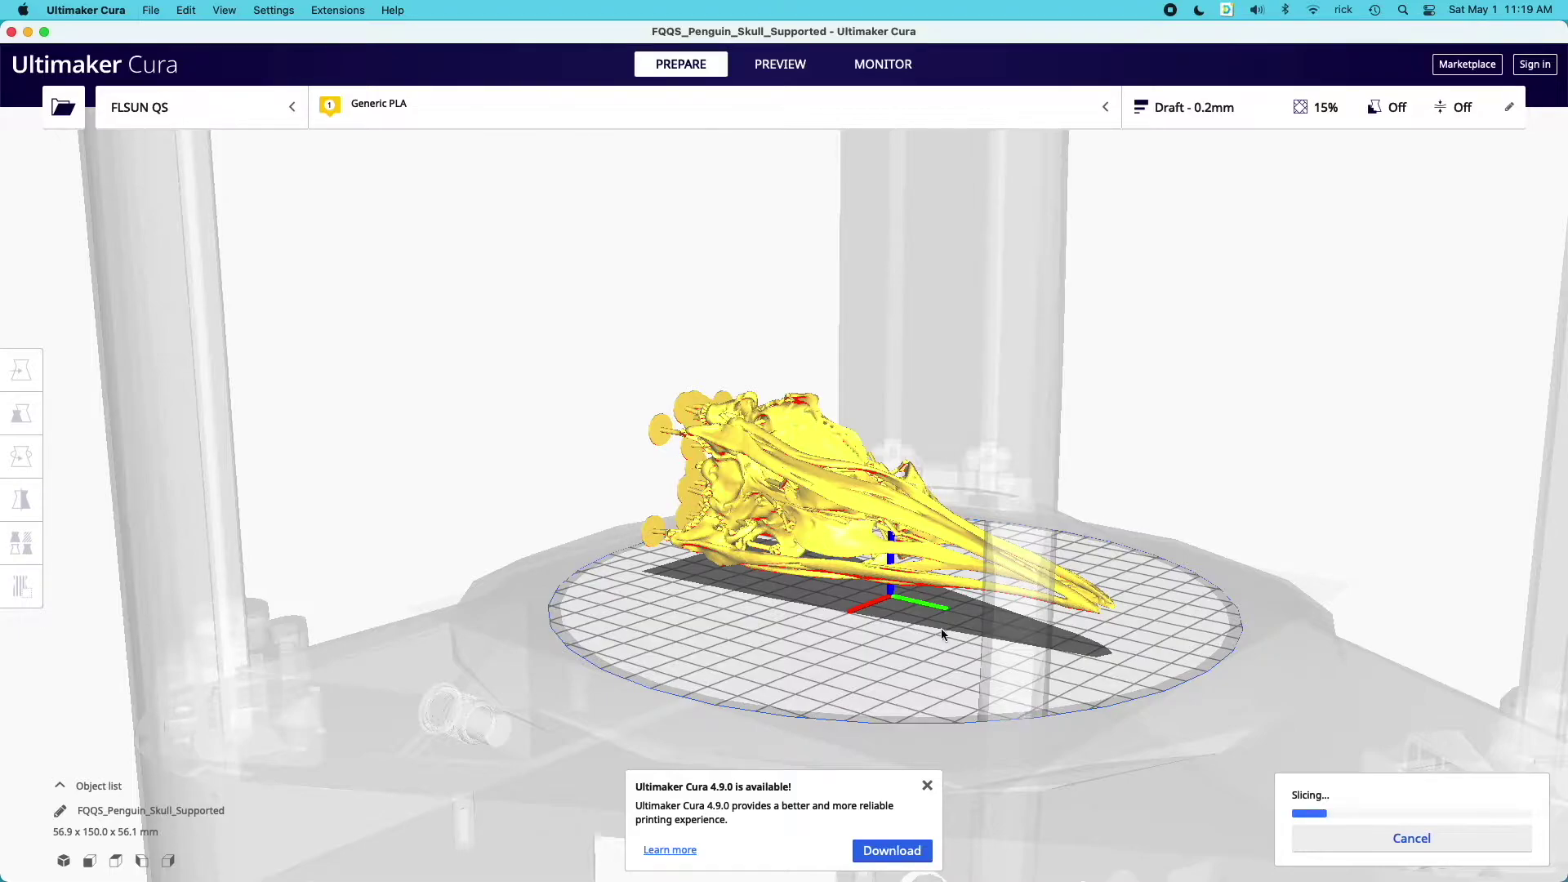
pyautogui.moveTo(950, 615); pyautogui.dragTo(1165, 643, button='right')
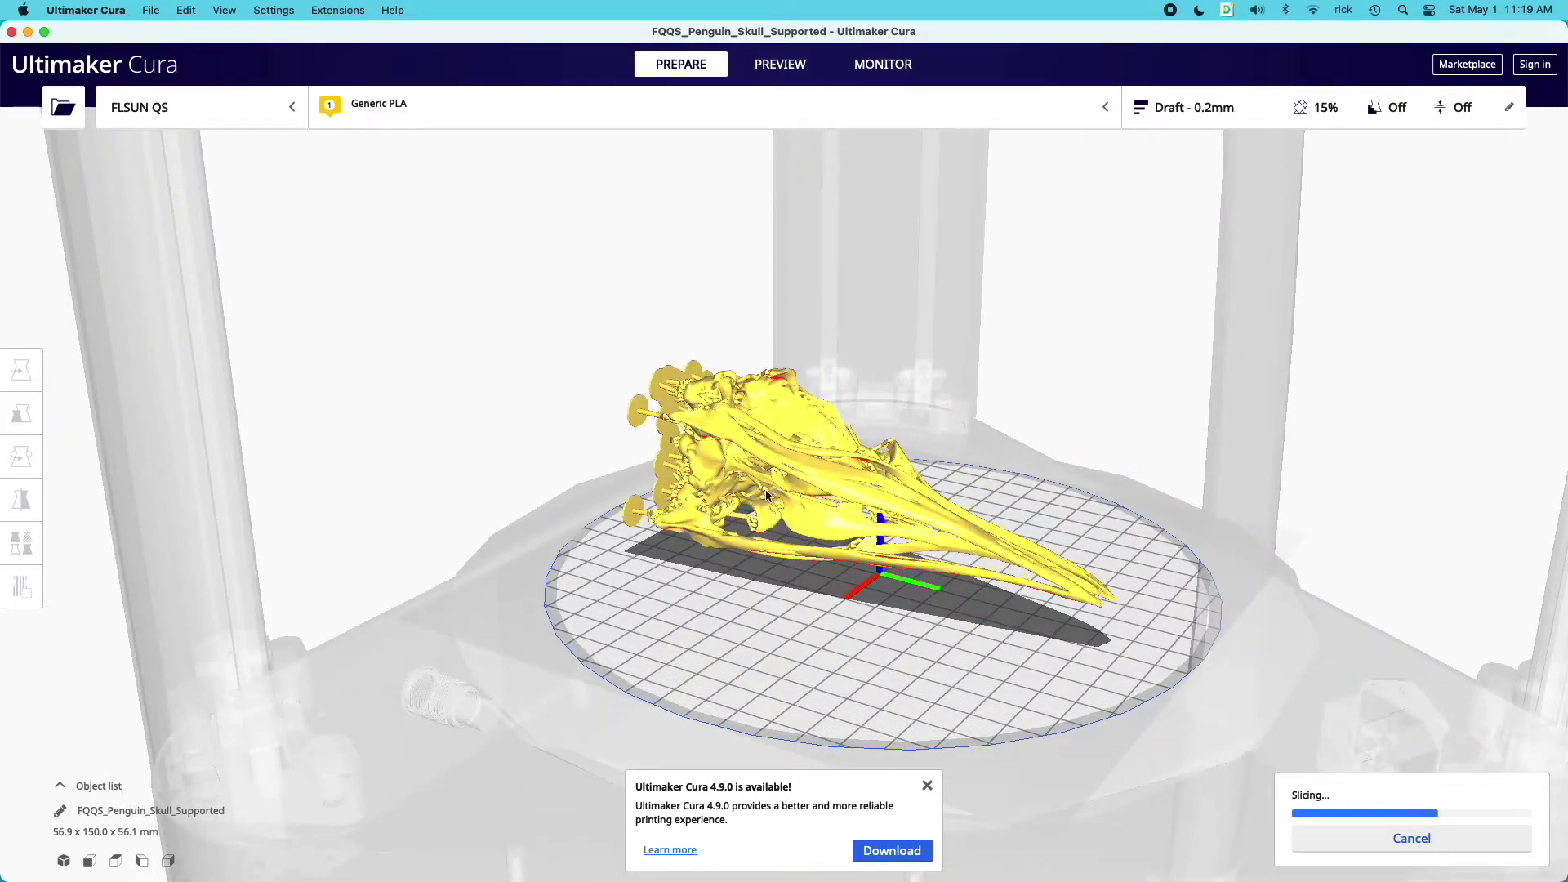
pyautogui.moveTo(801, 500); pyautogui.dragTo(1065, 651, button='right')
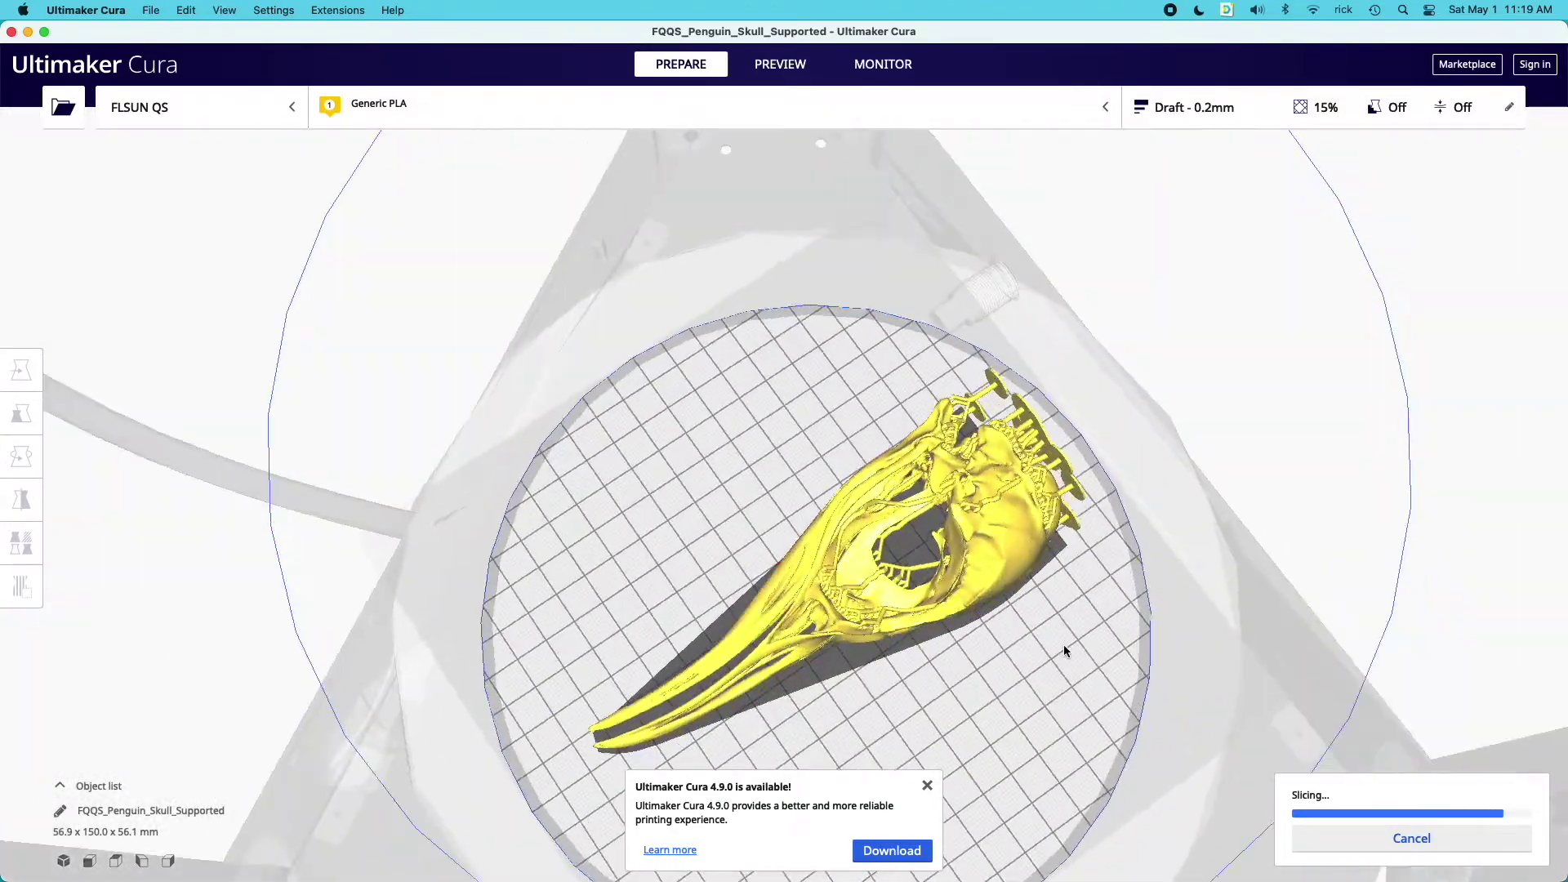
pyautogui.moveTo(1167, 449); pyautogui.dragTo(1063, 502, button='right')
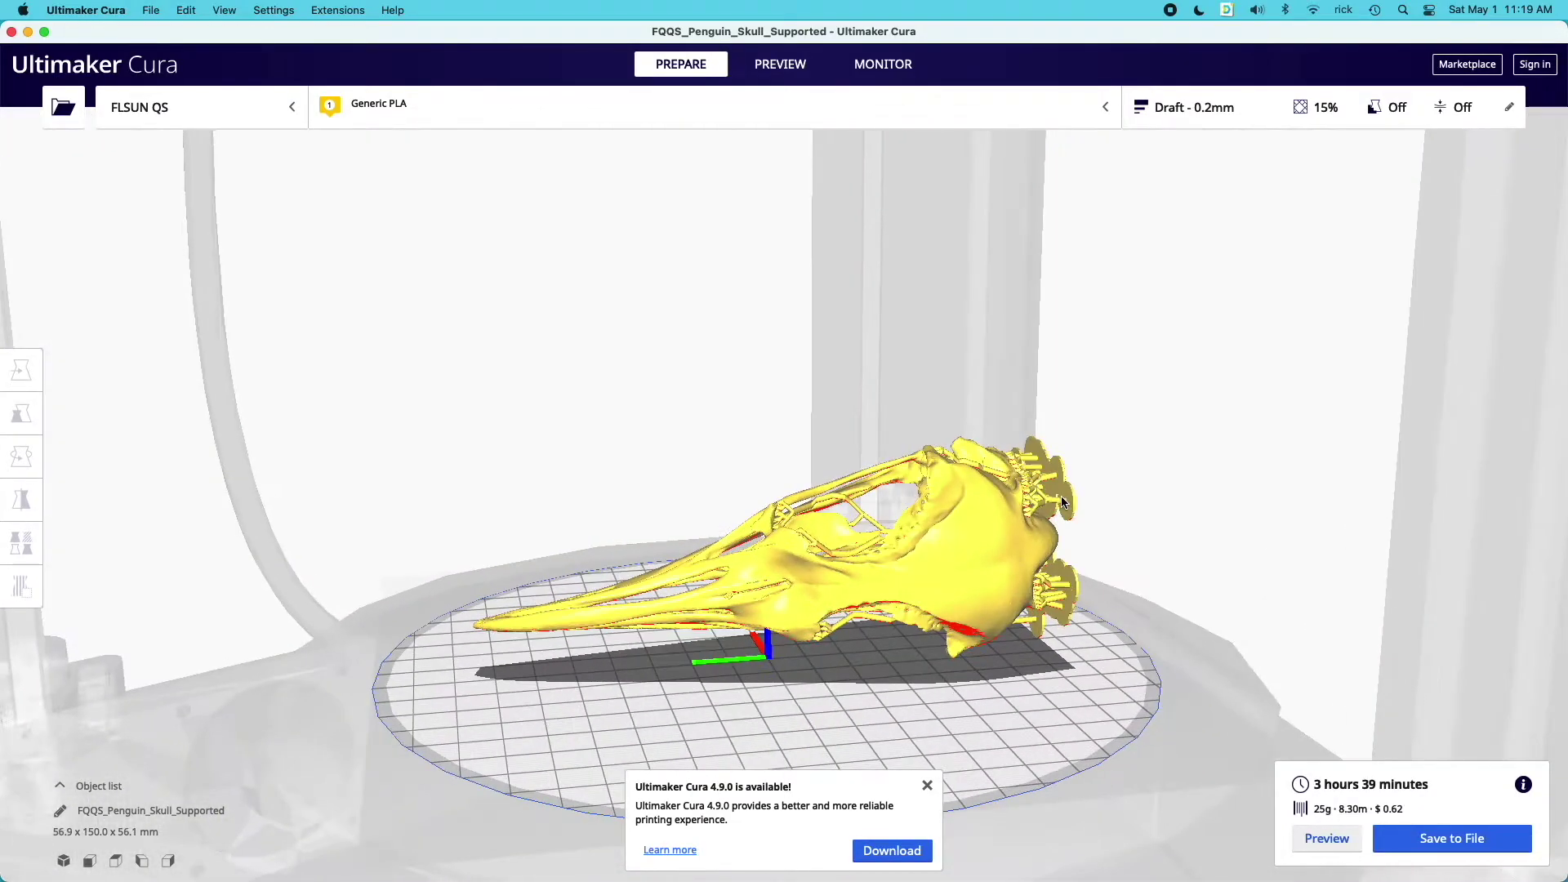
# - Preview the sliced penguin skull in layer view and lower the topmost displayed layer to 257
pyautogui.click(1329, 843)
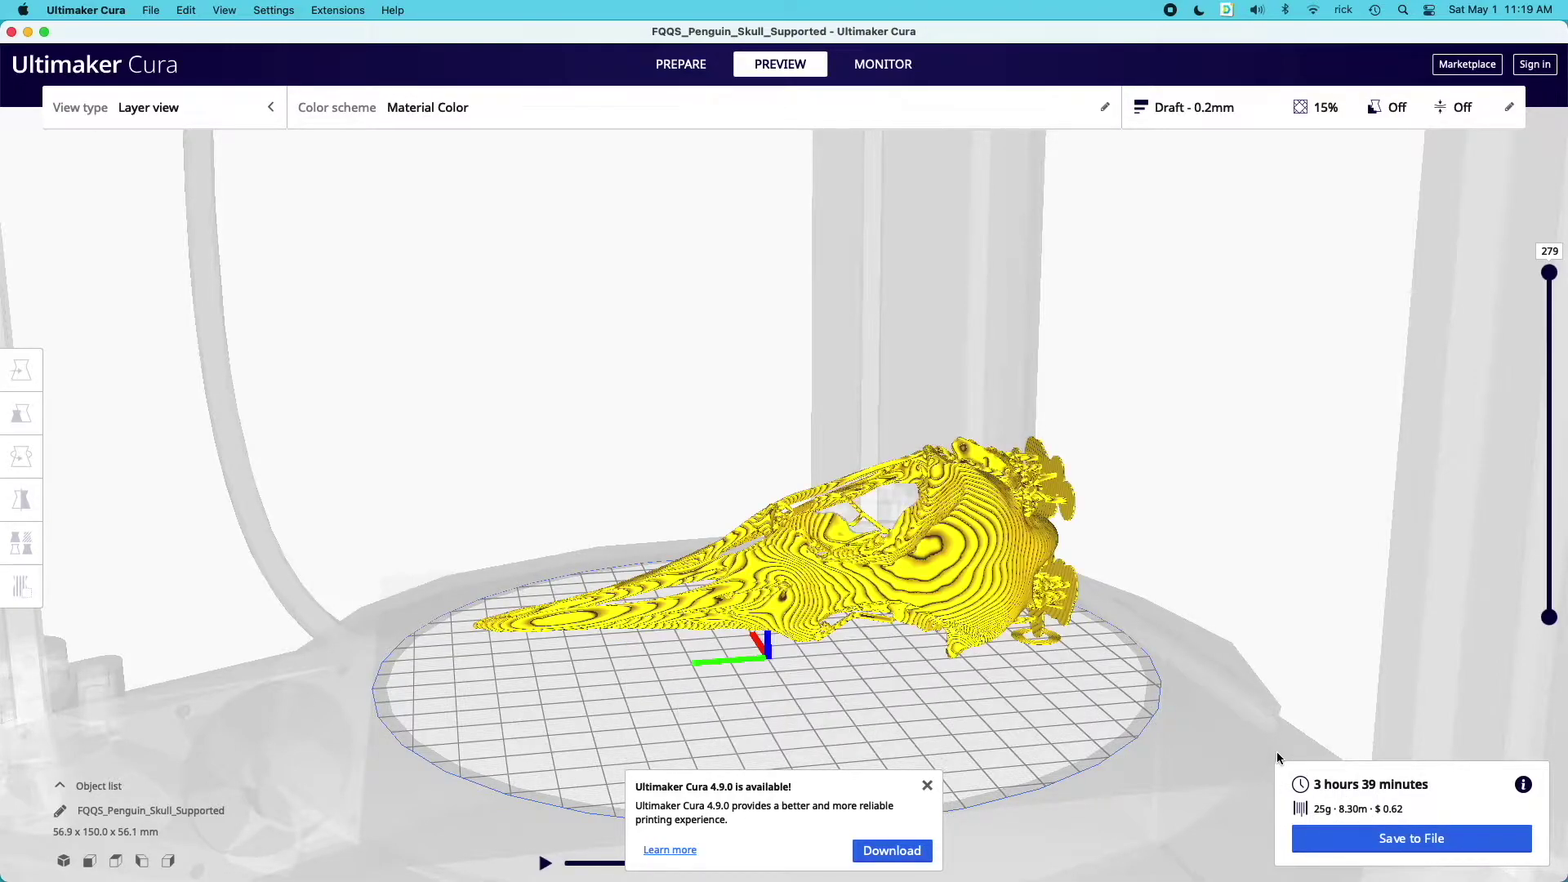
pyautogui.moveTo(832, 636); pyautogui.dragTo(831, 578, button='right')
pyautogui.scroll(10, 831, 578)
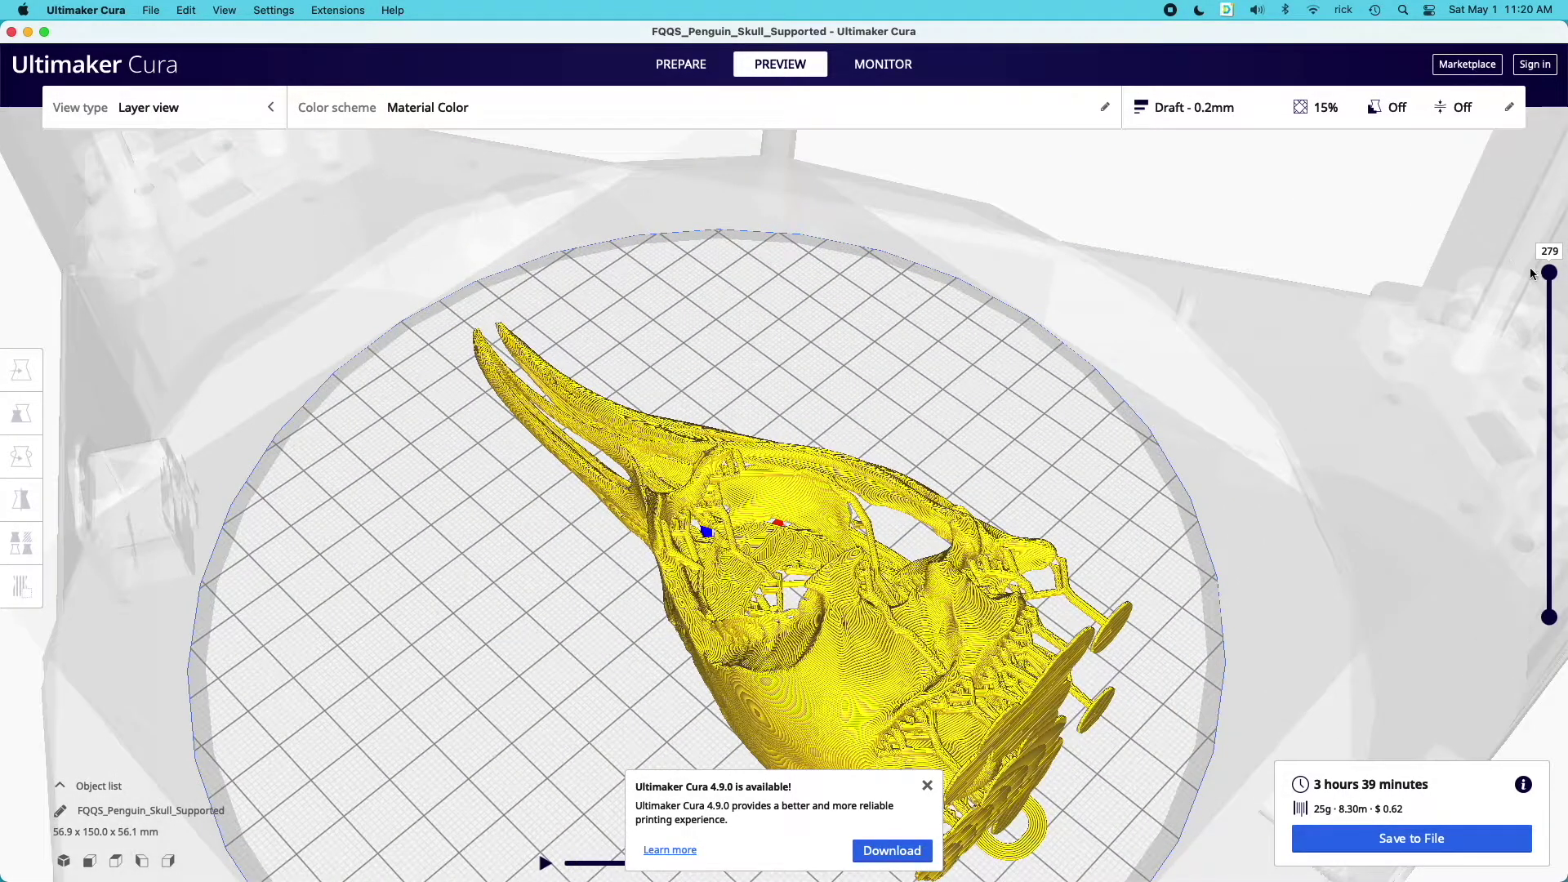
pyautogui.moveTo(1549, 272)
pyautogui.mouseDown()
pyautogui.moveTo(1555, 561)
pyautogui.moveTo(1546, 300)
pyautogui.mouseUp()
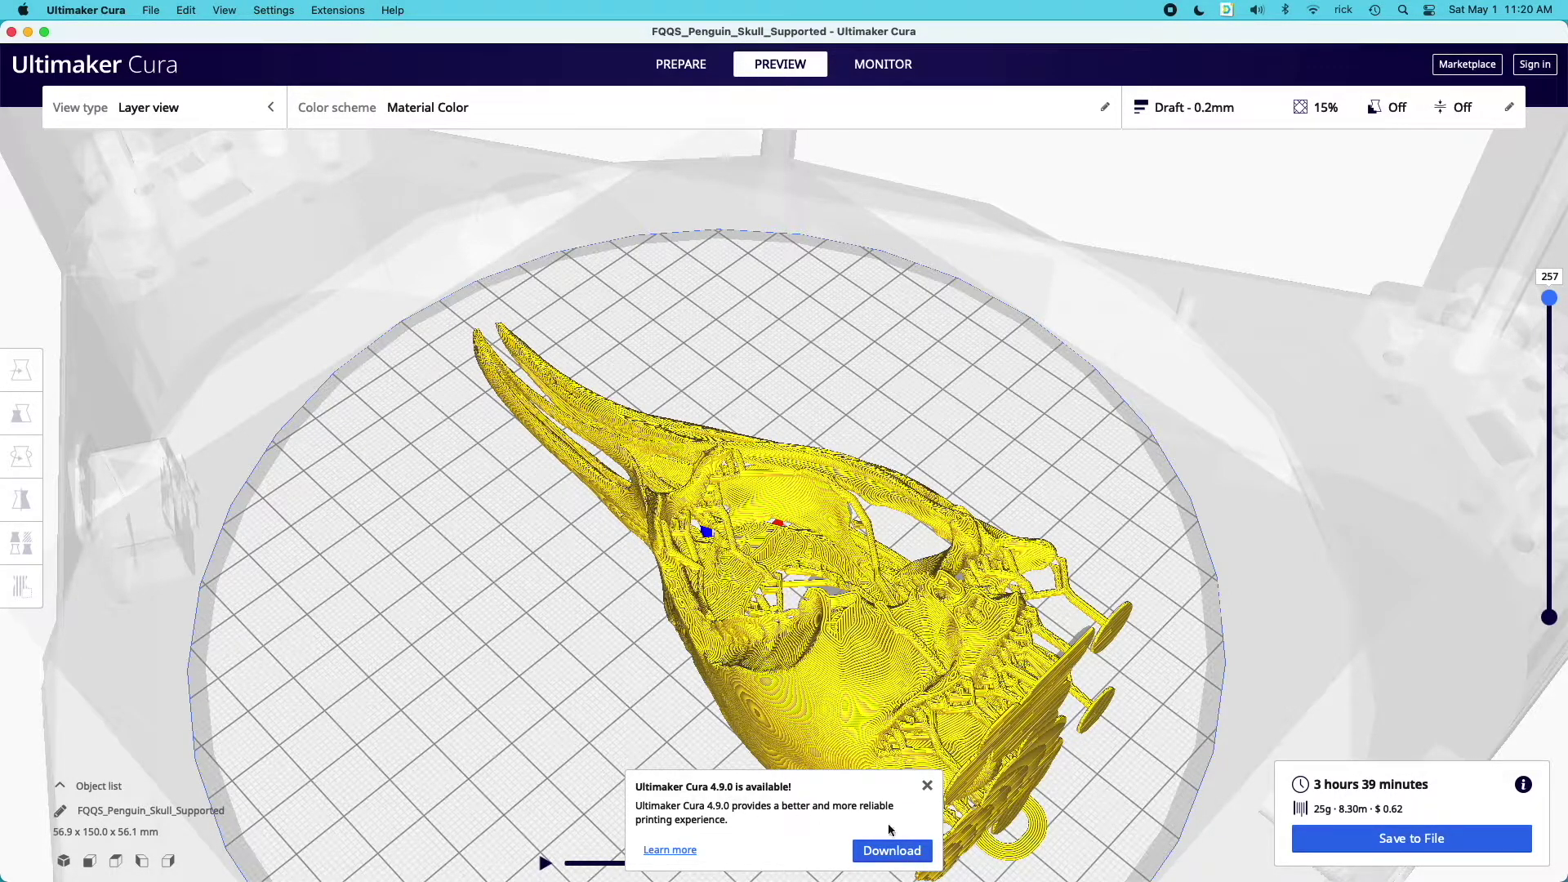
# - Follow the update notice to the Ultimaker website and download Ultimaker Cura 4.9 for MacOS, 64 bit
pyautogui.click(898, 852)
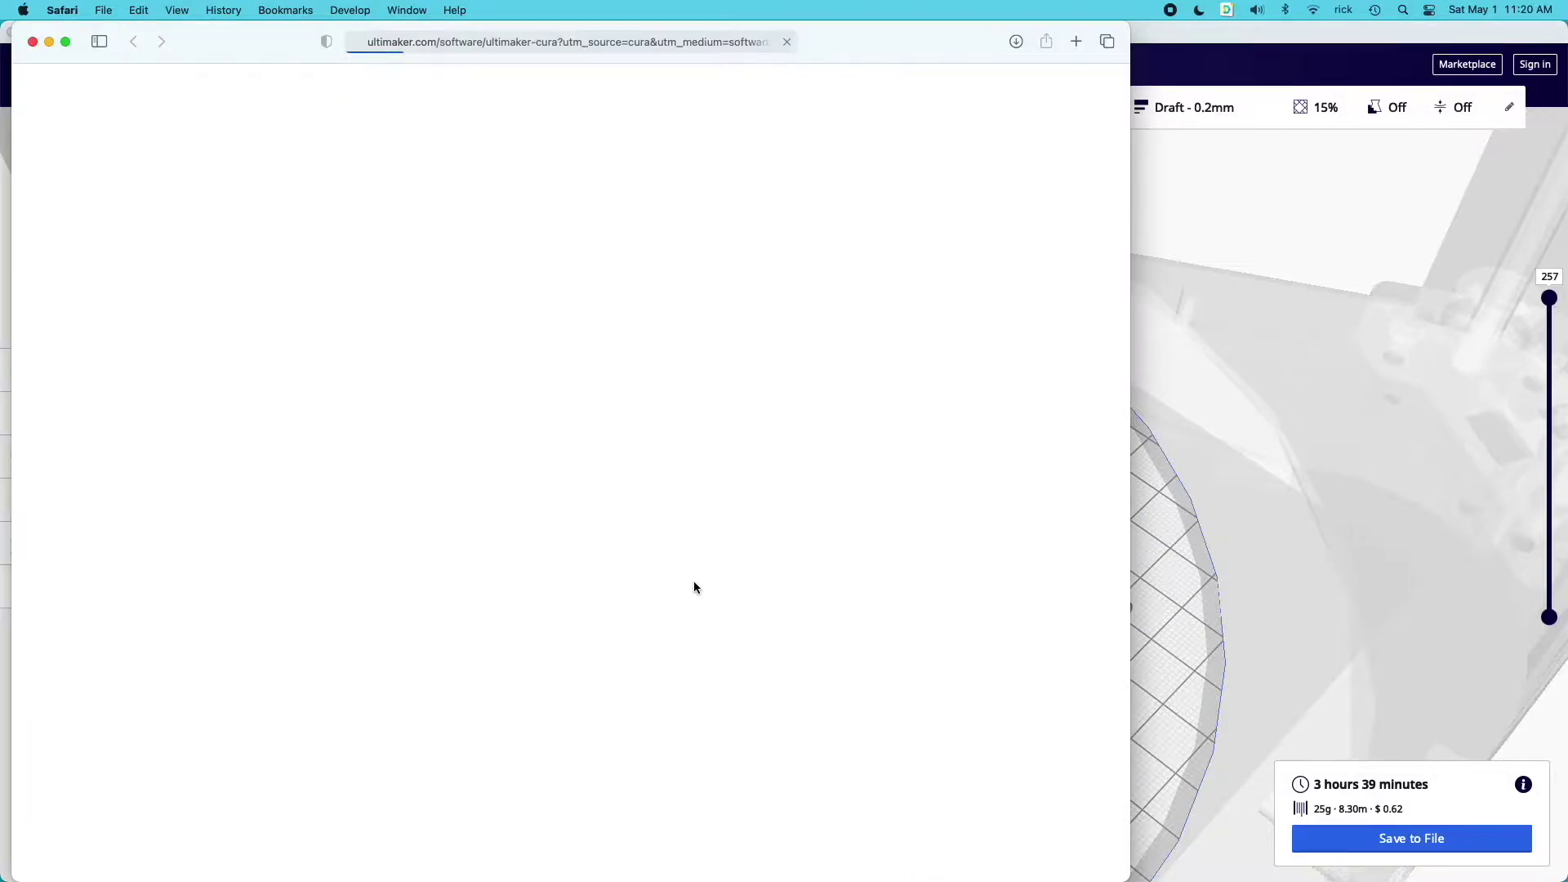
pyautogui.click(517, 345)
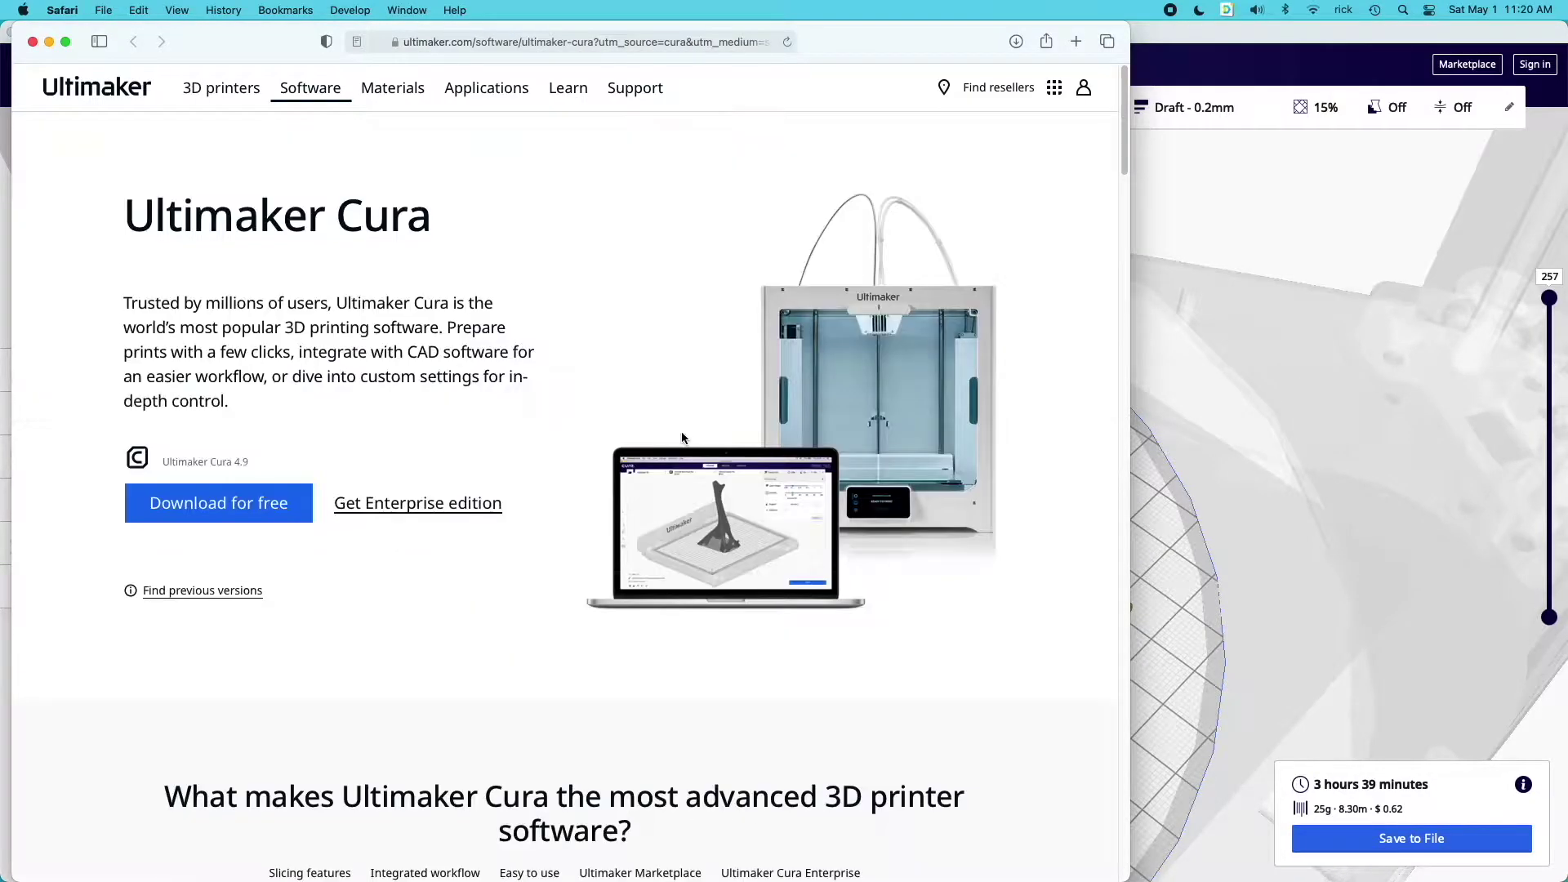
pyautogui.click(229, 507)
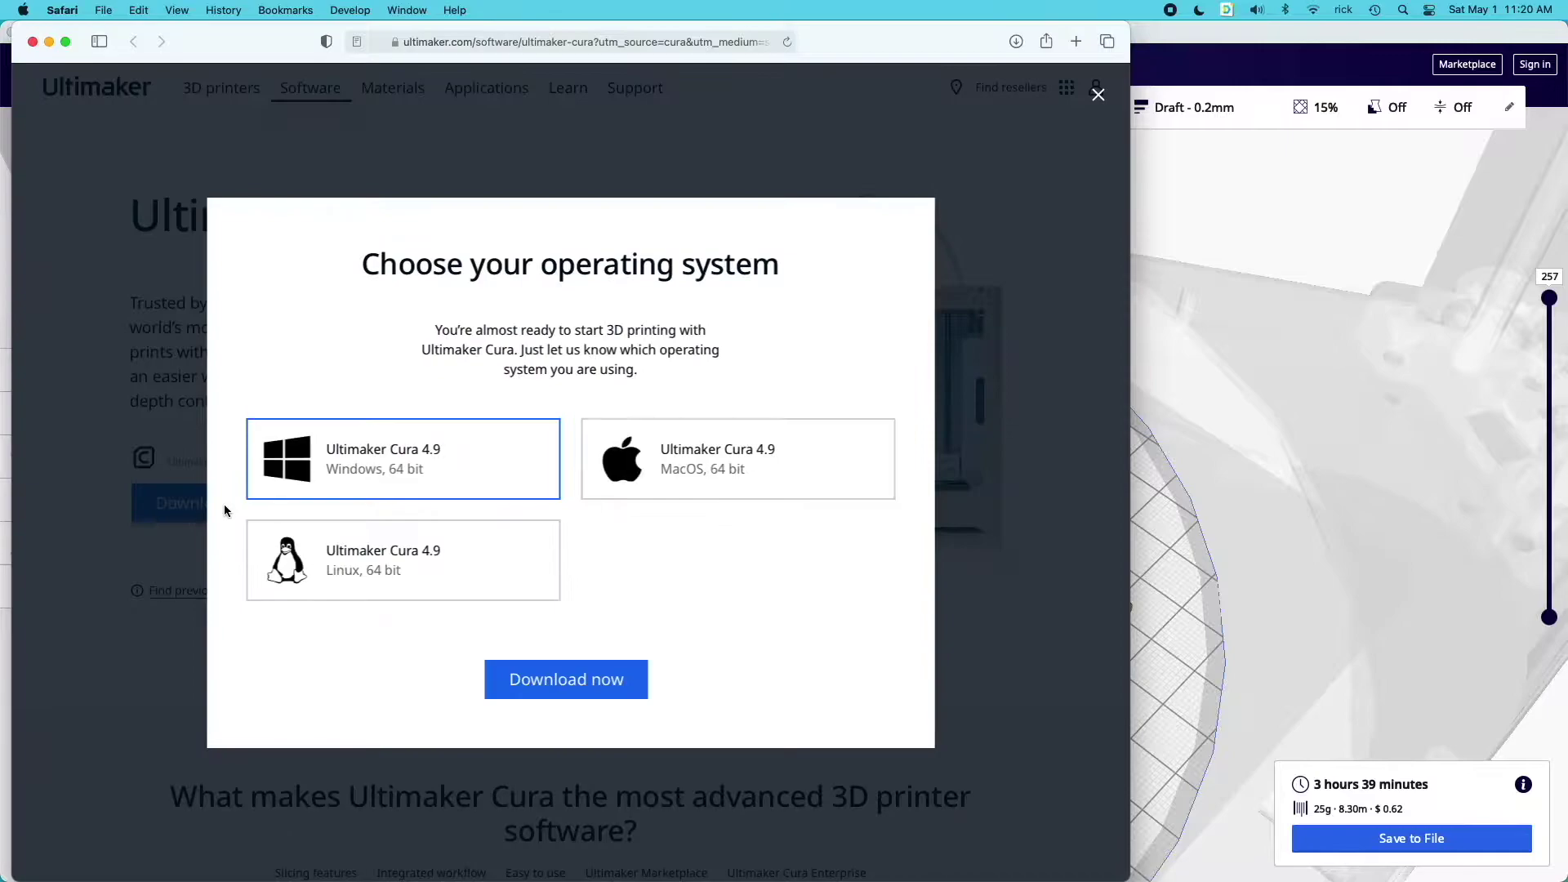
pyautogui.click(724, 466)
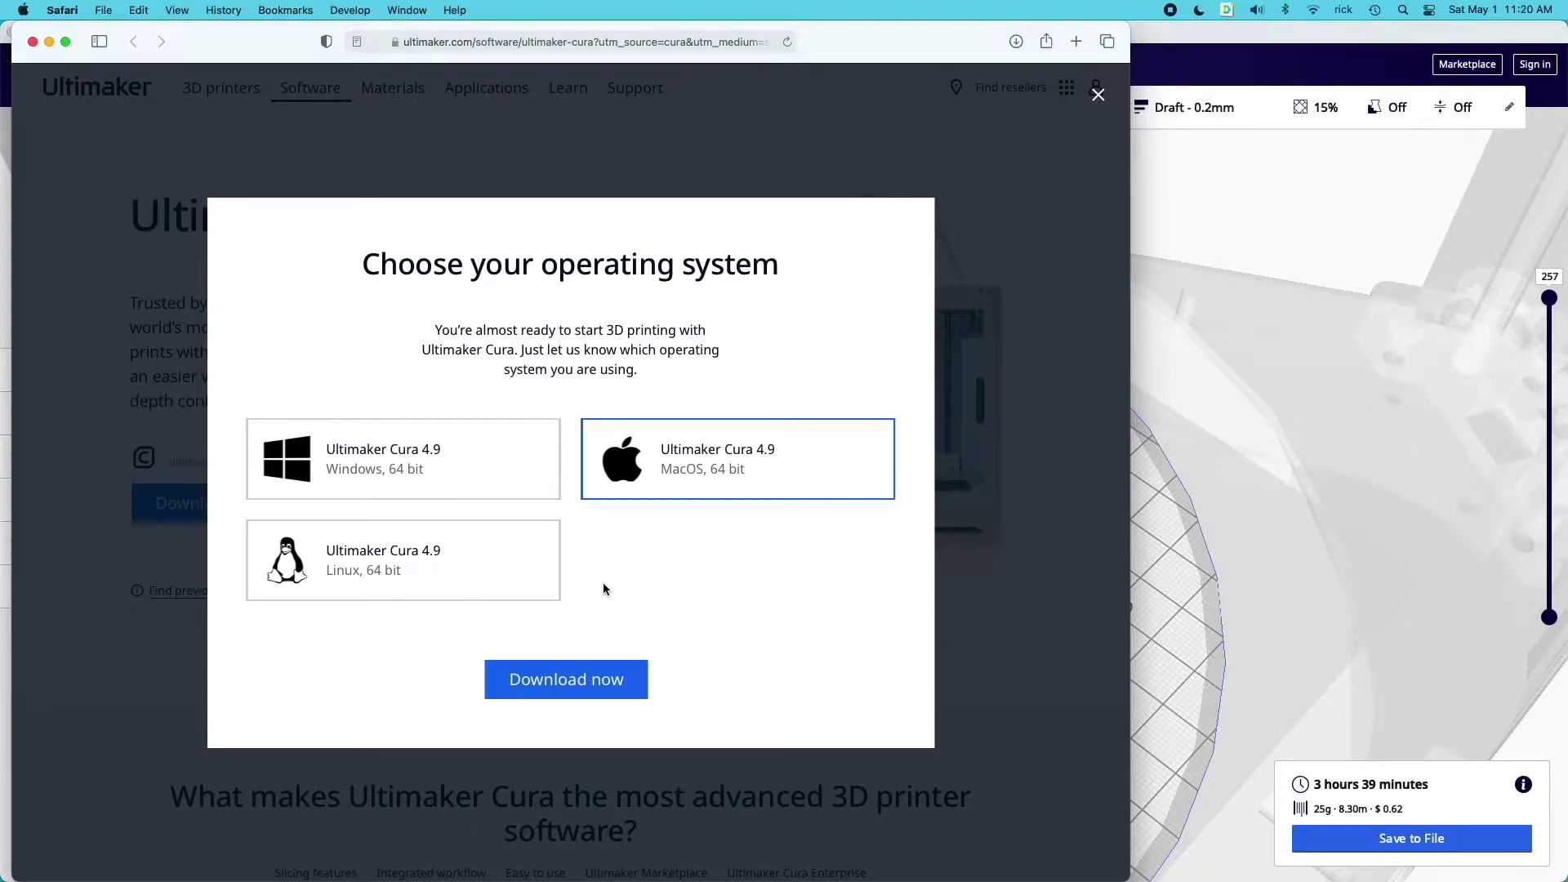
pyautogui.click(580, 680)
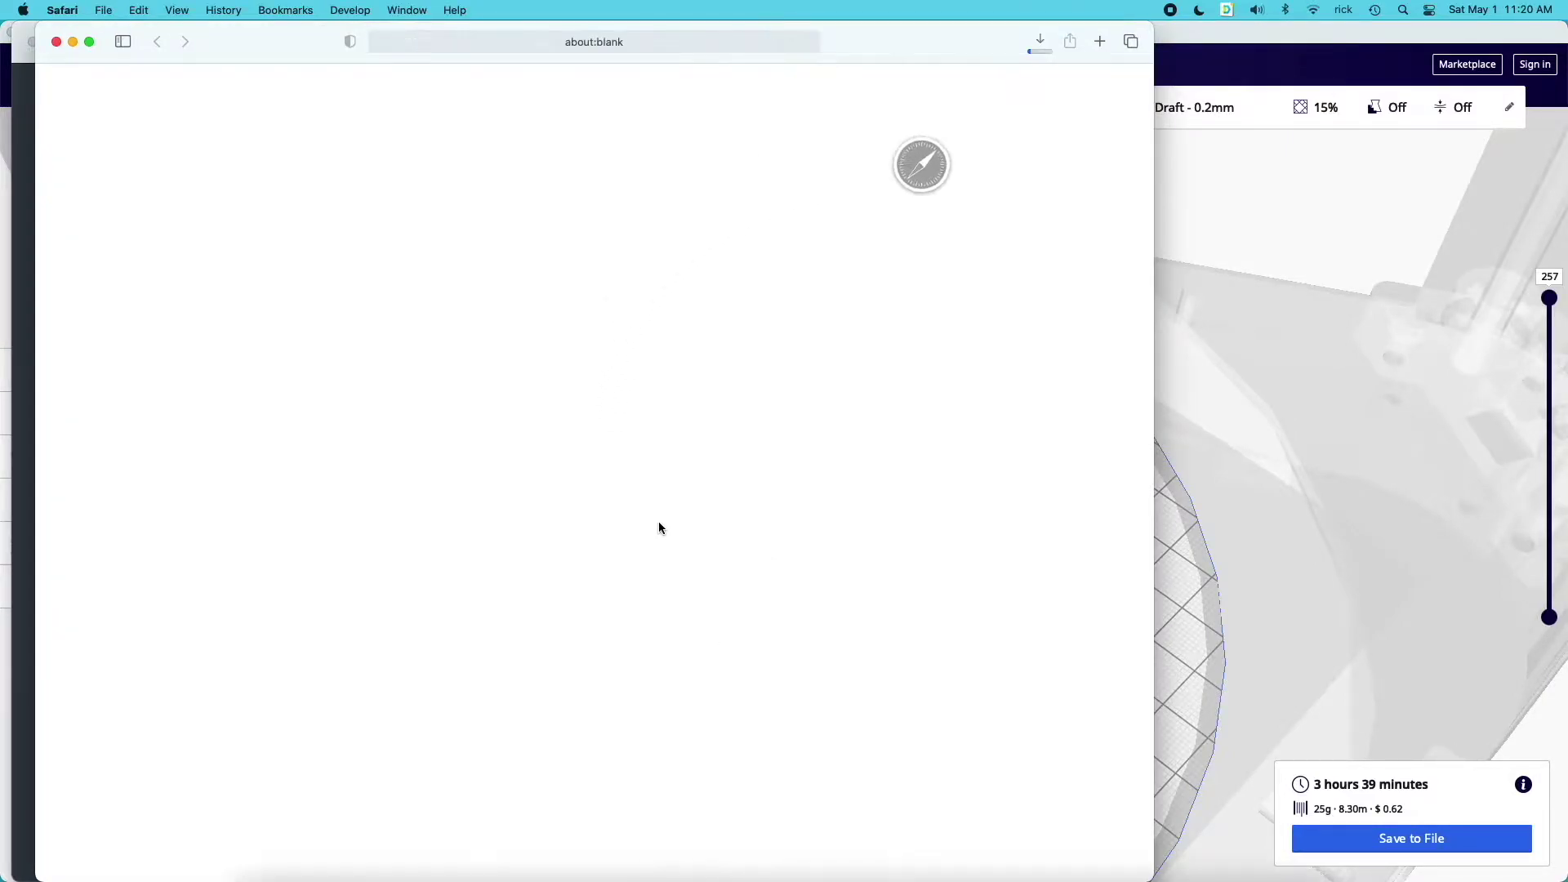
# - Clear the finished items from Safari's download list and show Ultimaker_Cura-4.9.0-Darwin.dmg in Finder
pyautogui.click(1039, 41)
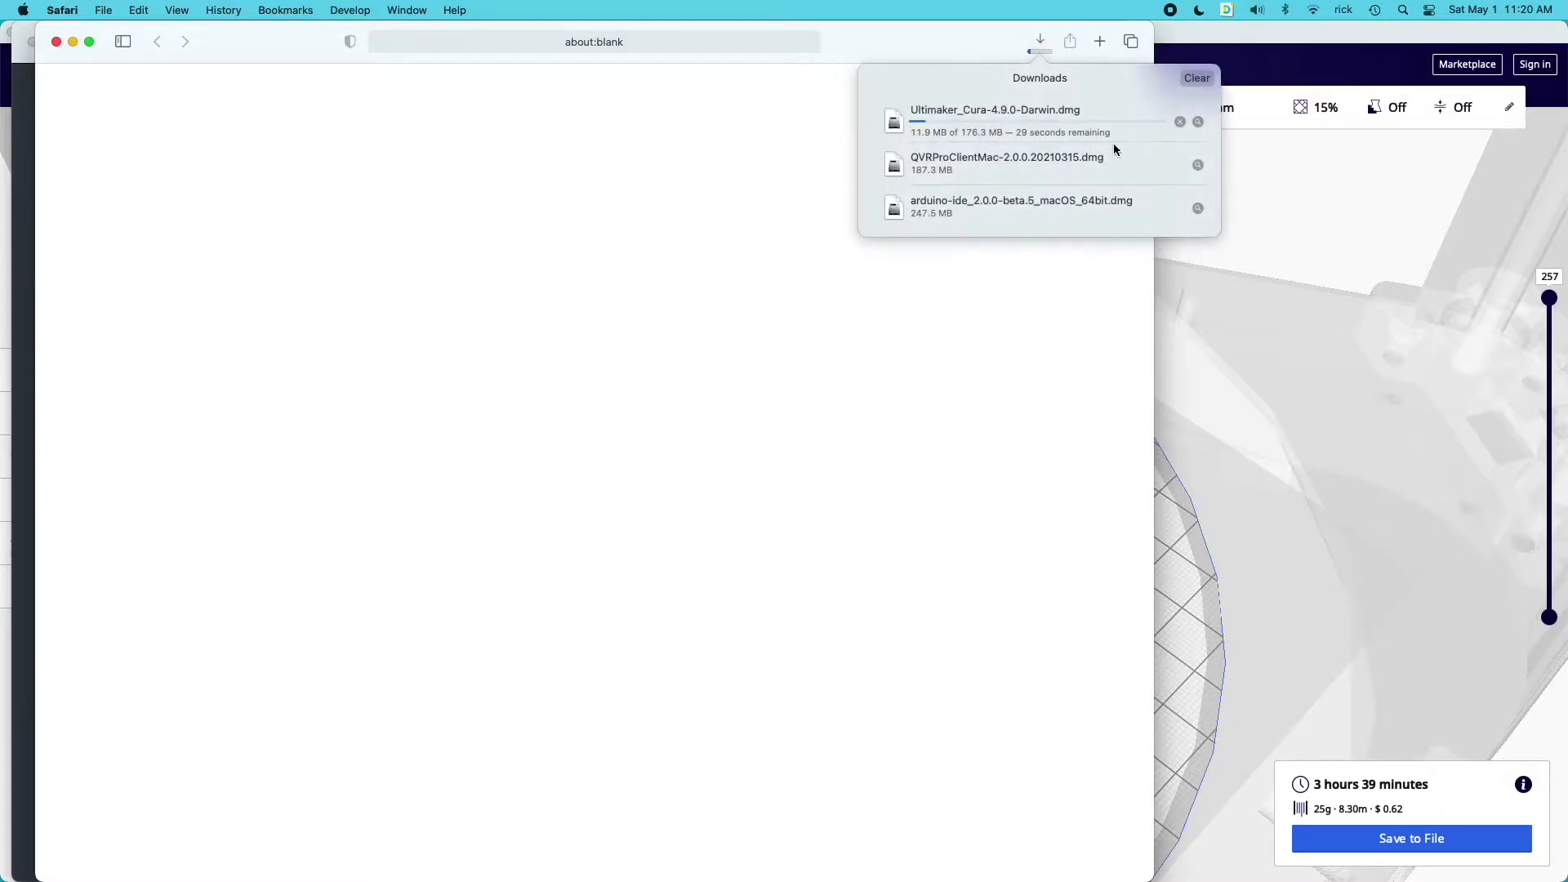
pyautogui.click(1197, 77)
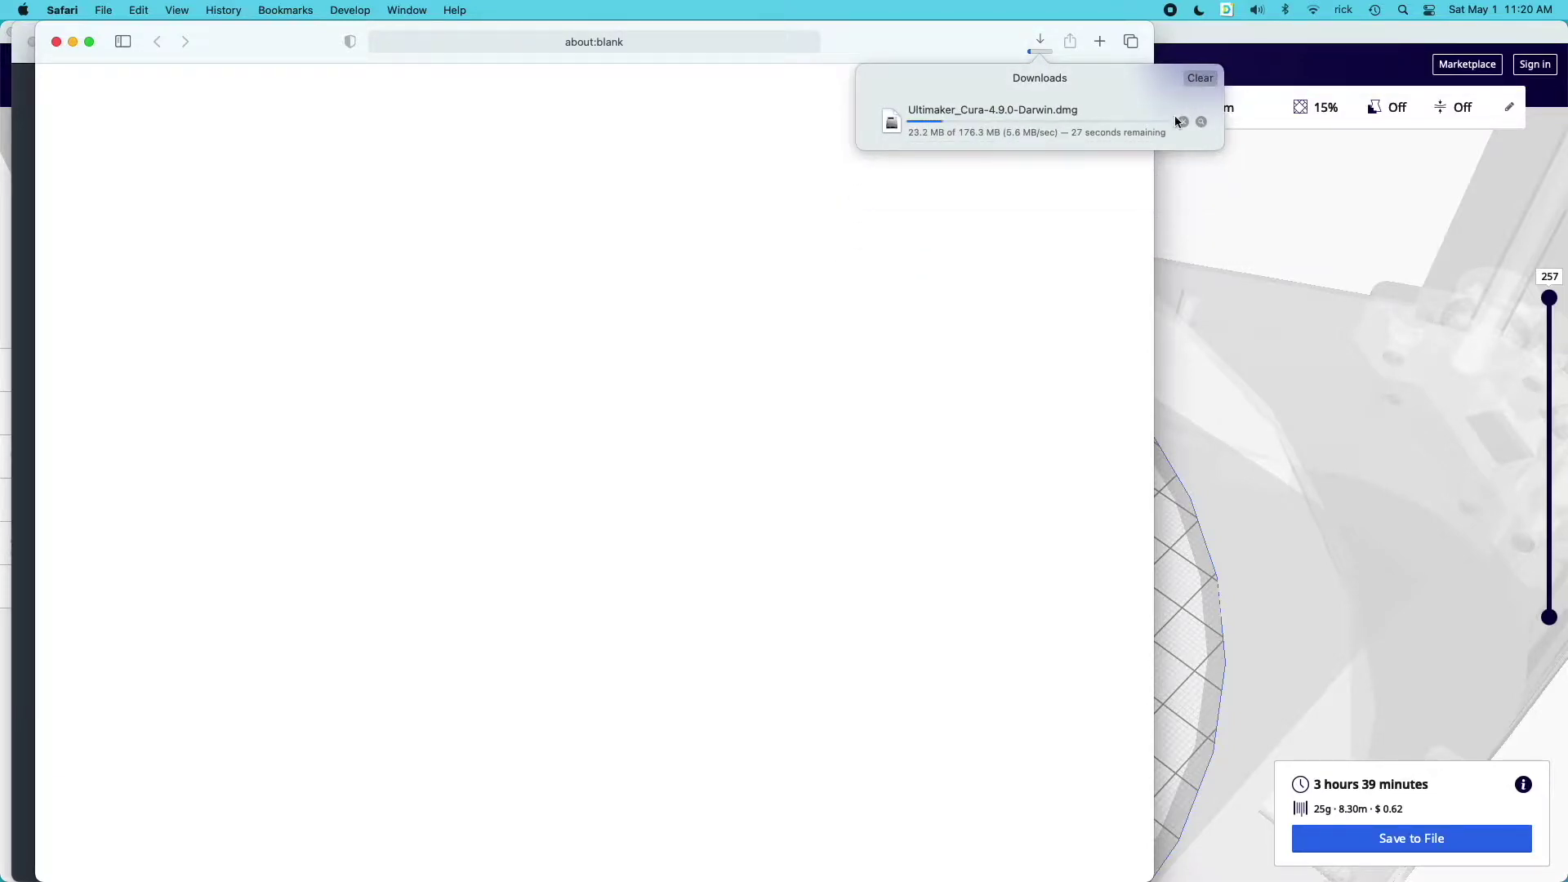
pyautogui.click(1200, 122)
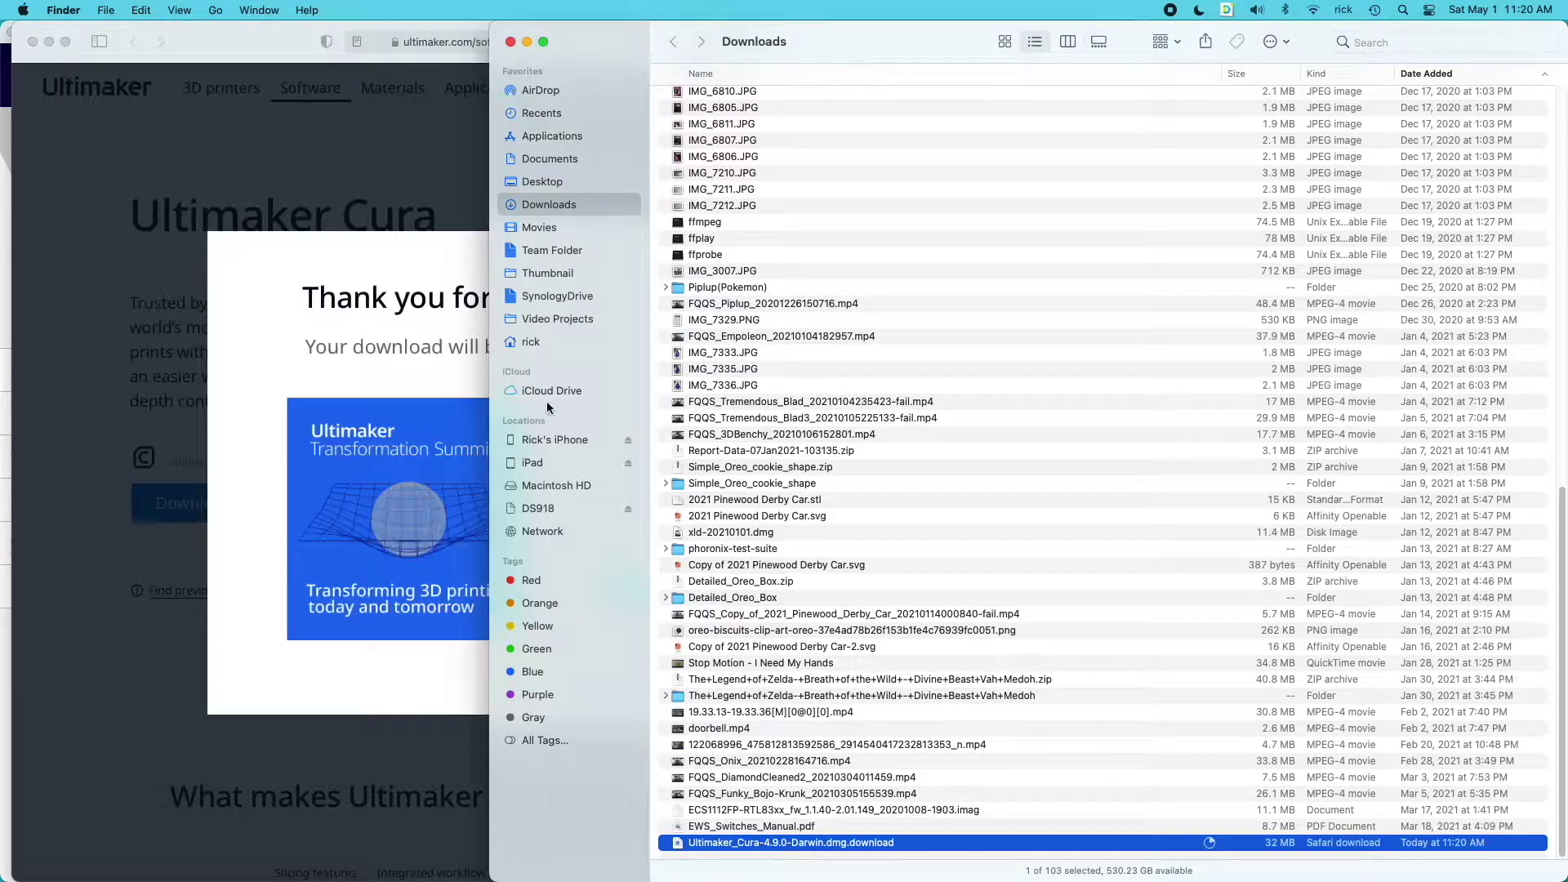
# - Quit the running Ultimaker Cura application
pyautogui.moveTo(841, 876)
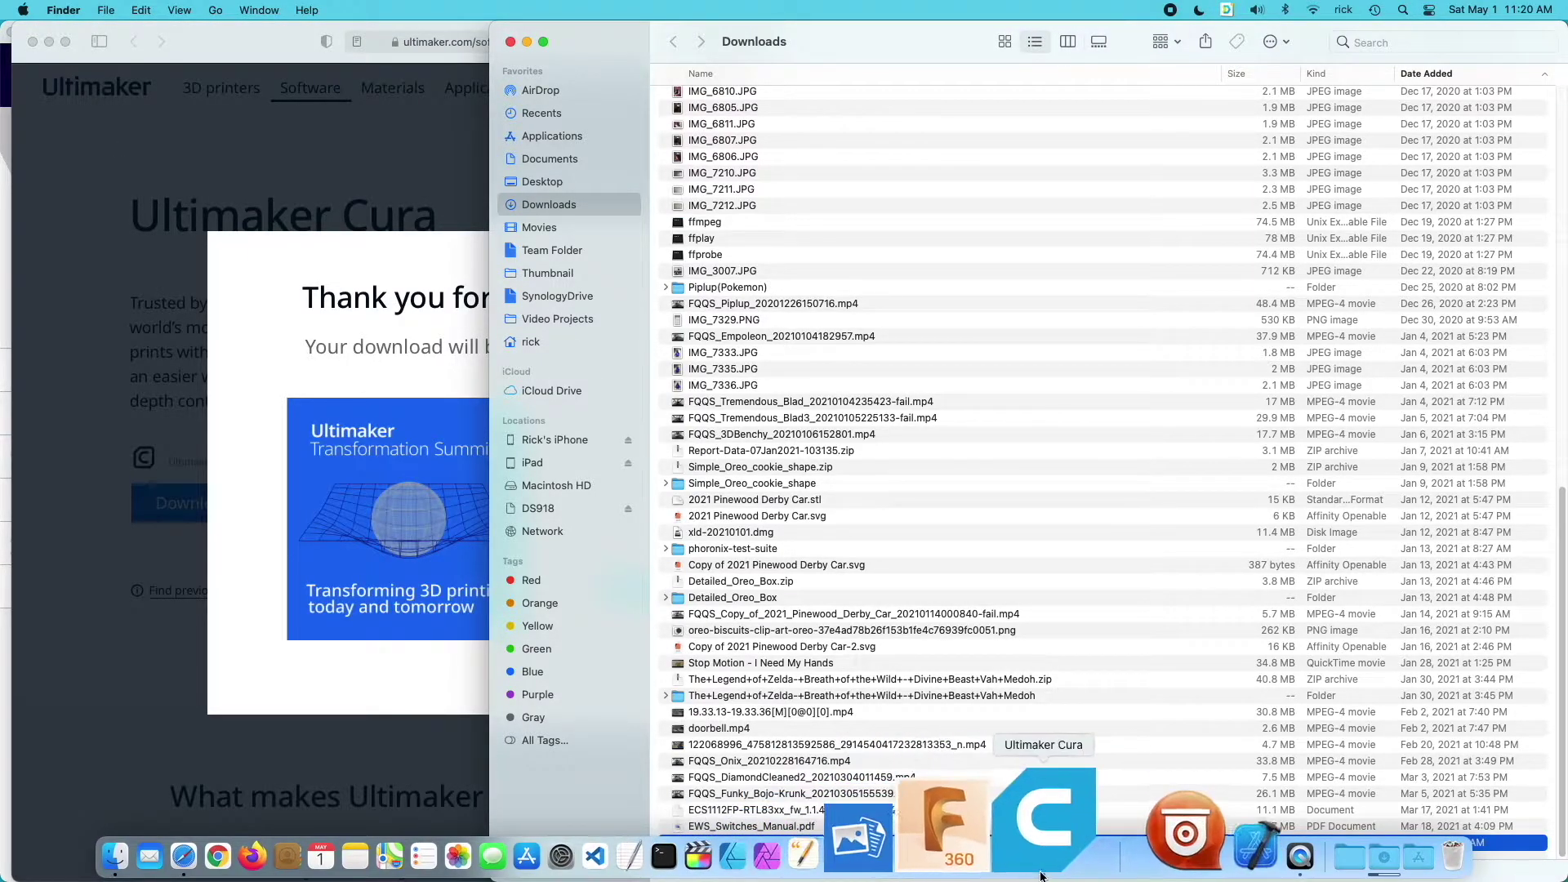
pyautogui.rightClick(1040, 872)
pyautogui.click(1076, 731)
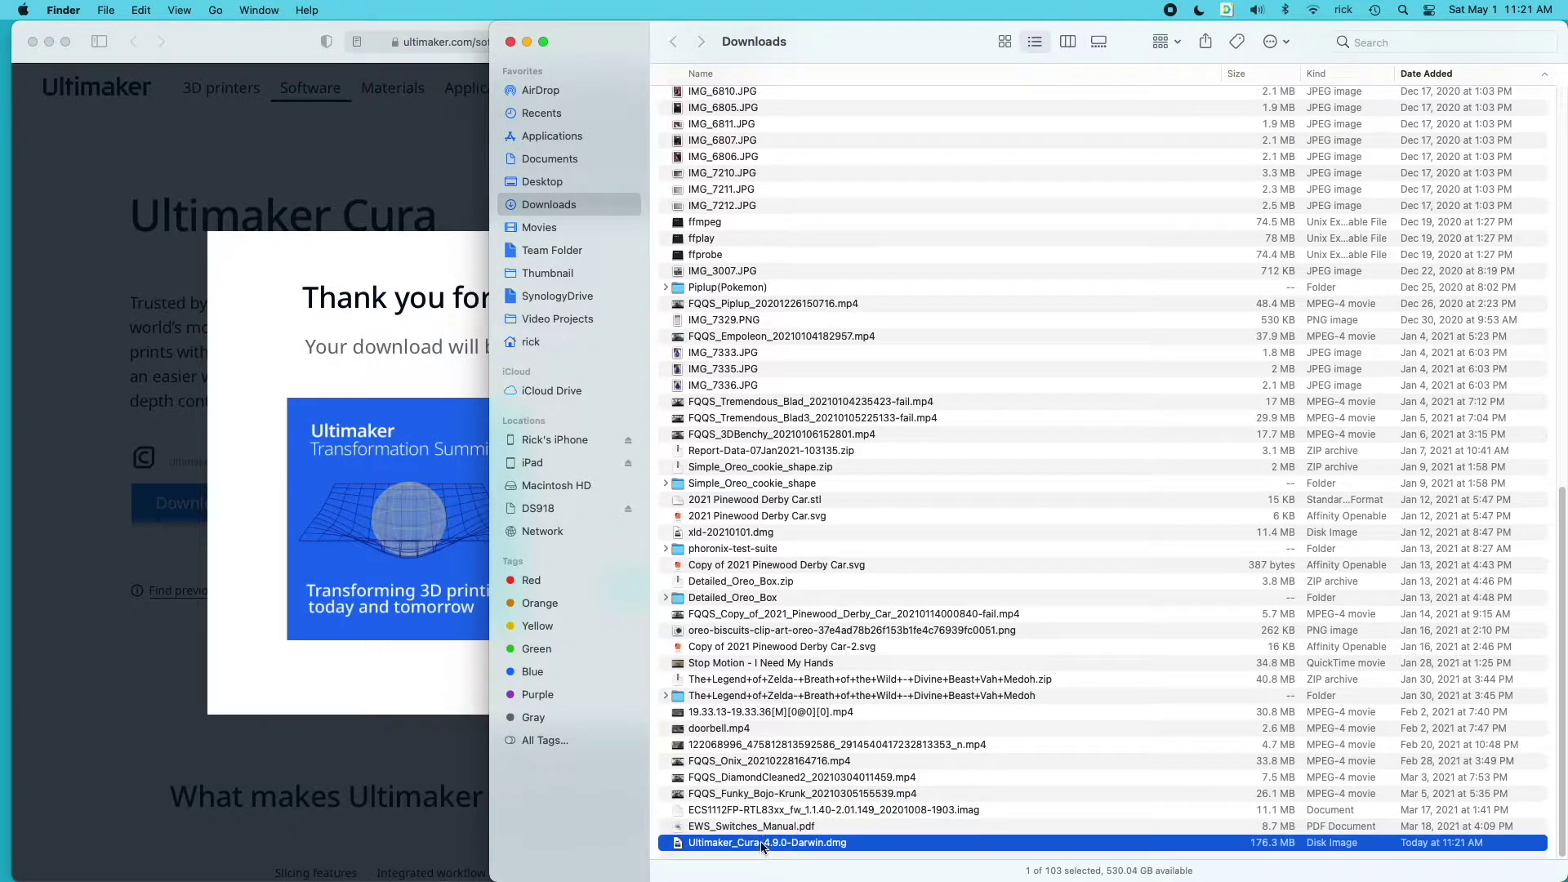
# - Open Ultimaker_Cura-4.9.0-Darwin.dmg, agree to its license, and close the Downloads and Safari windows
pyautogui.doubleClick(762, 844)
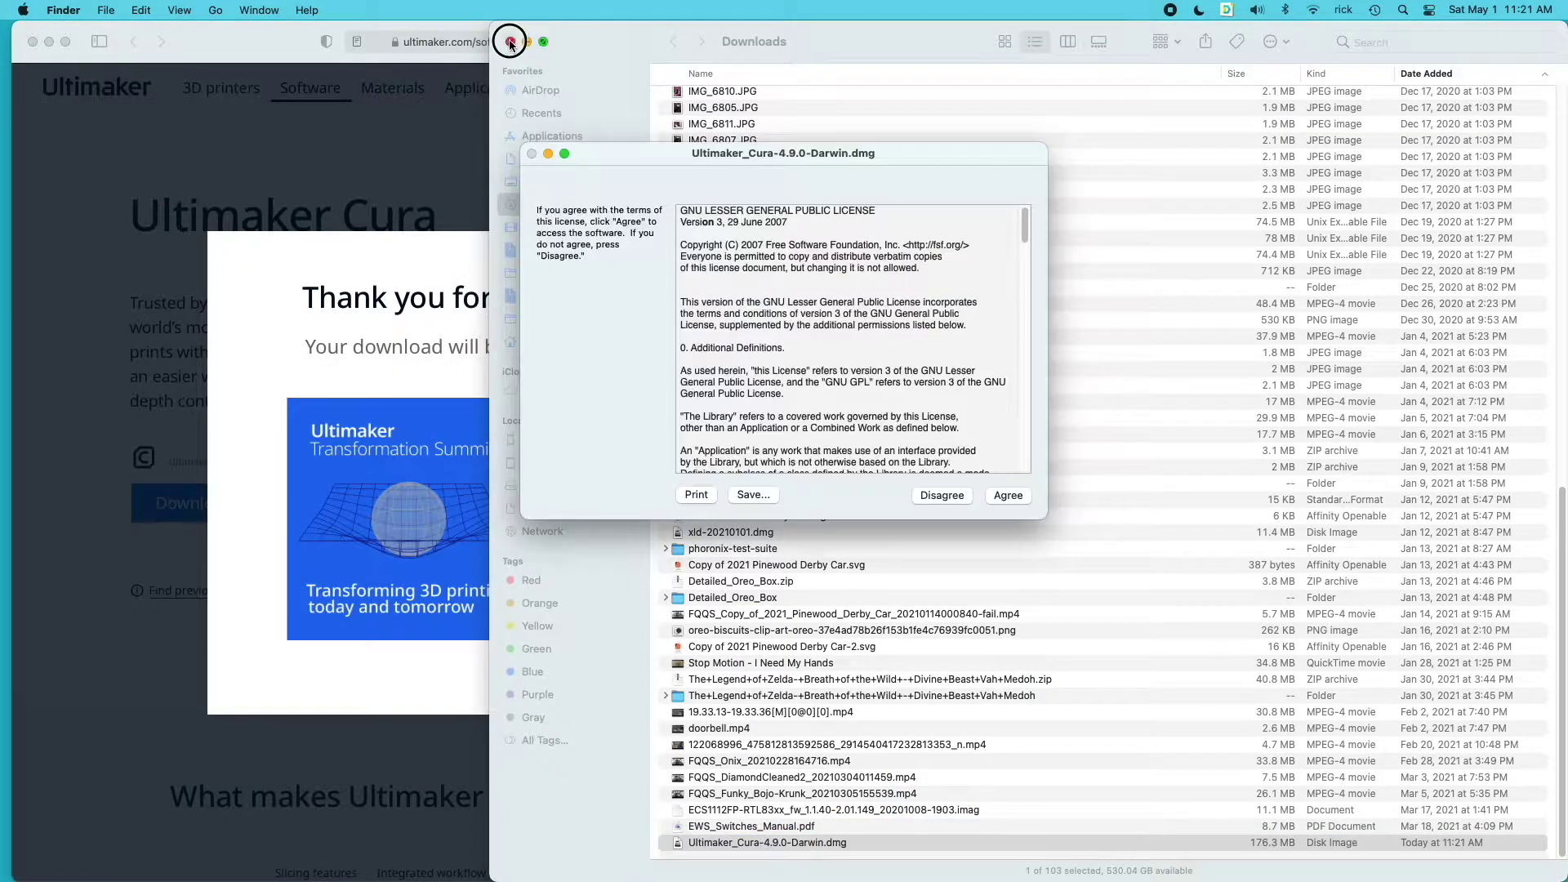
pyautogui.click(510, 42)
pyautogui.press('Return')
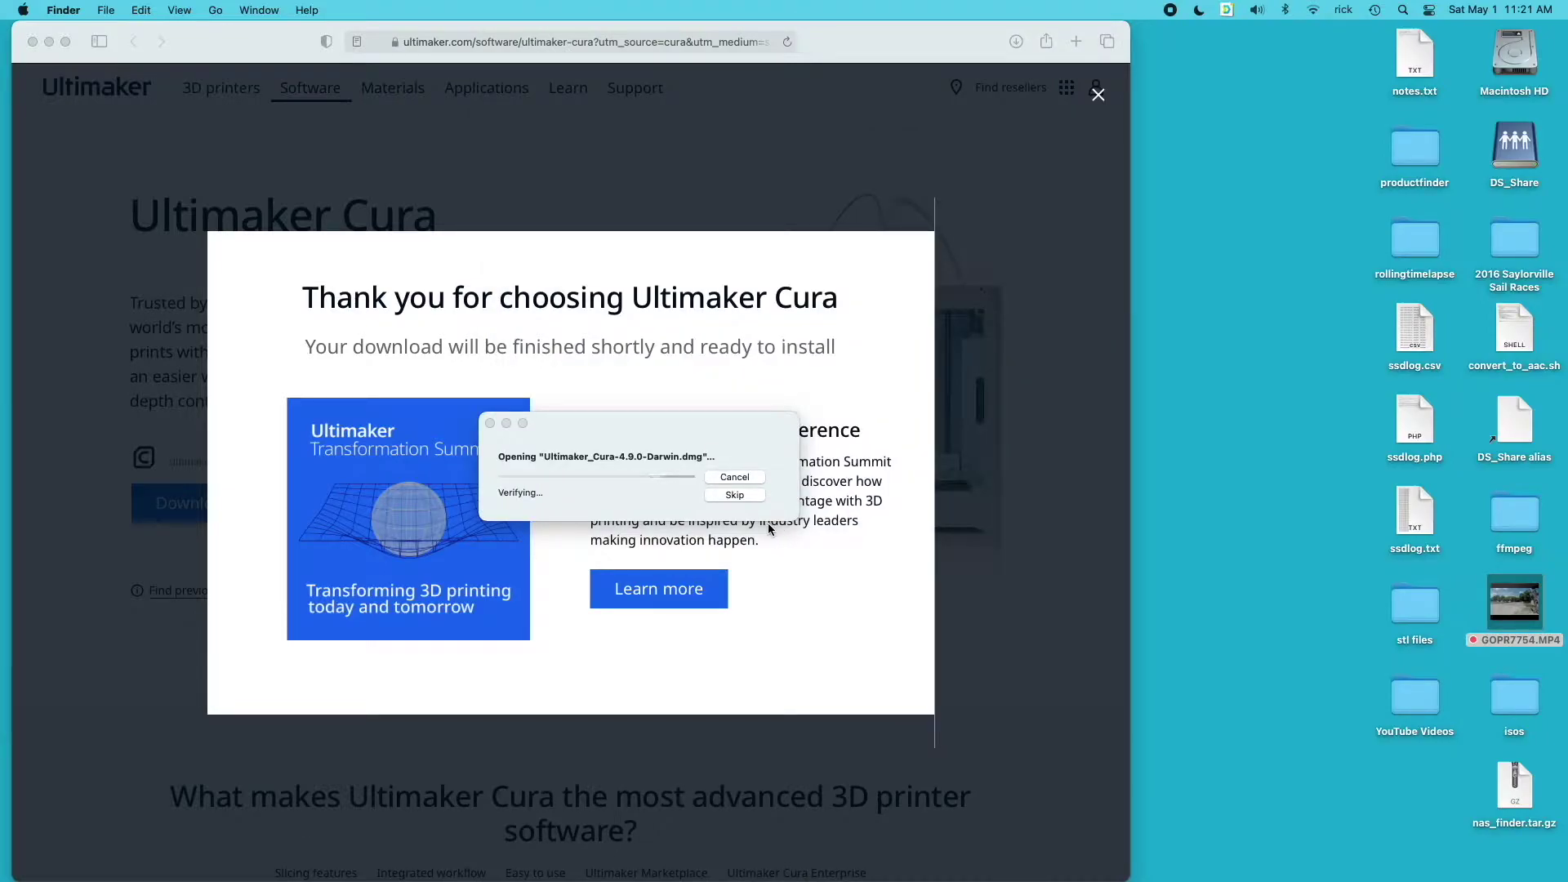
pyautogui.click(33, 43)
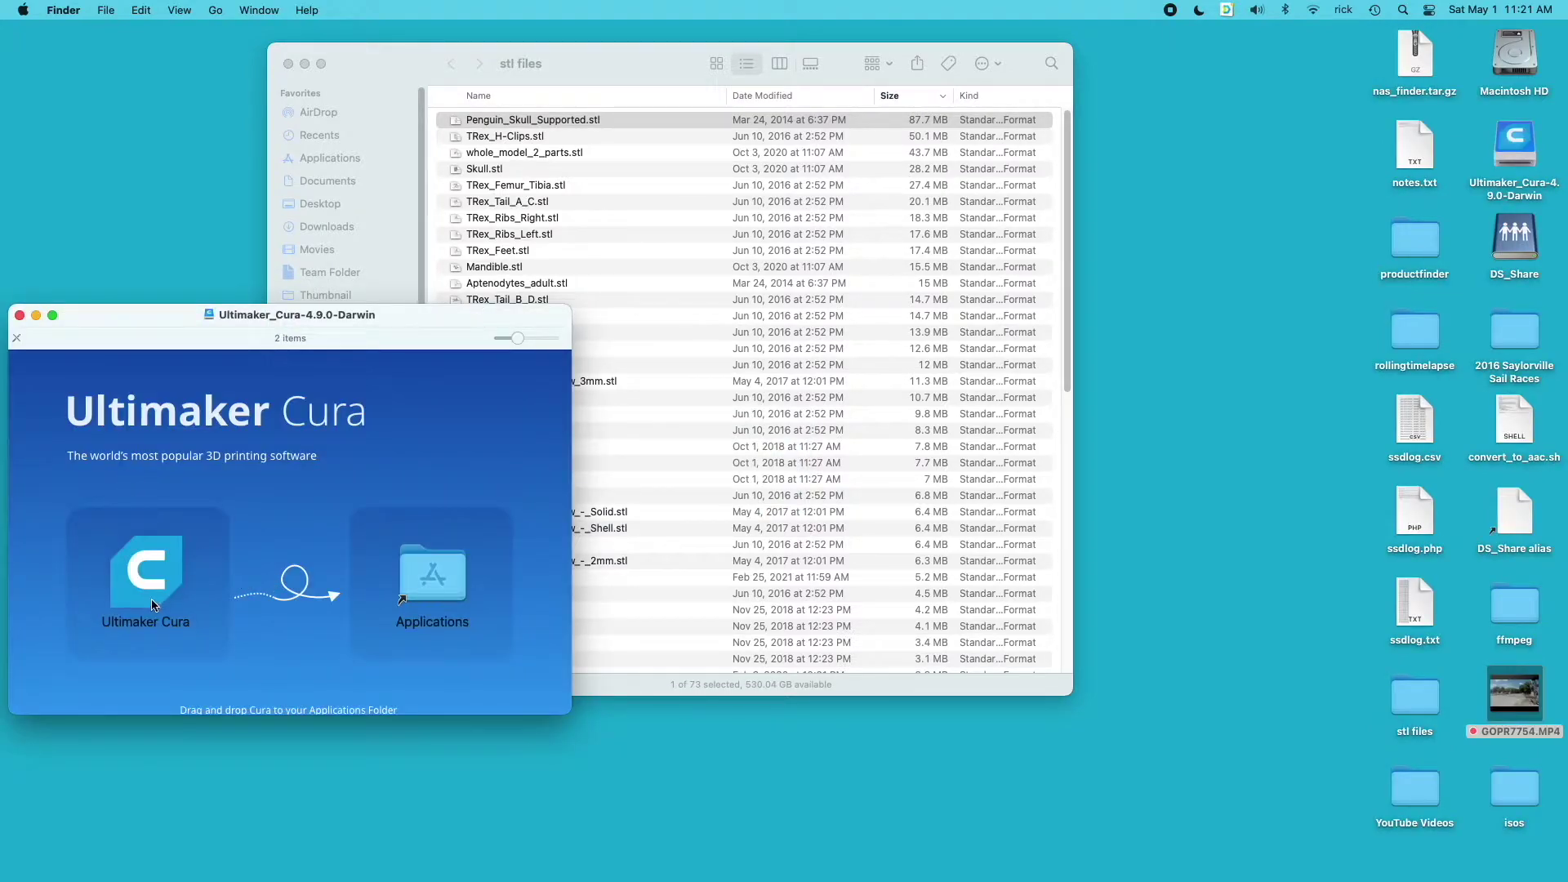
# - Stop the copy that would replace the existing Ultimaker Cura, and rename that older application in Applications as Ultimaker Cura 4.8
pyautogui.moveTo(152, 604); pyautogui.dragTo(451, 576)
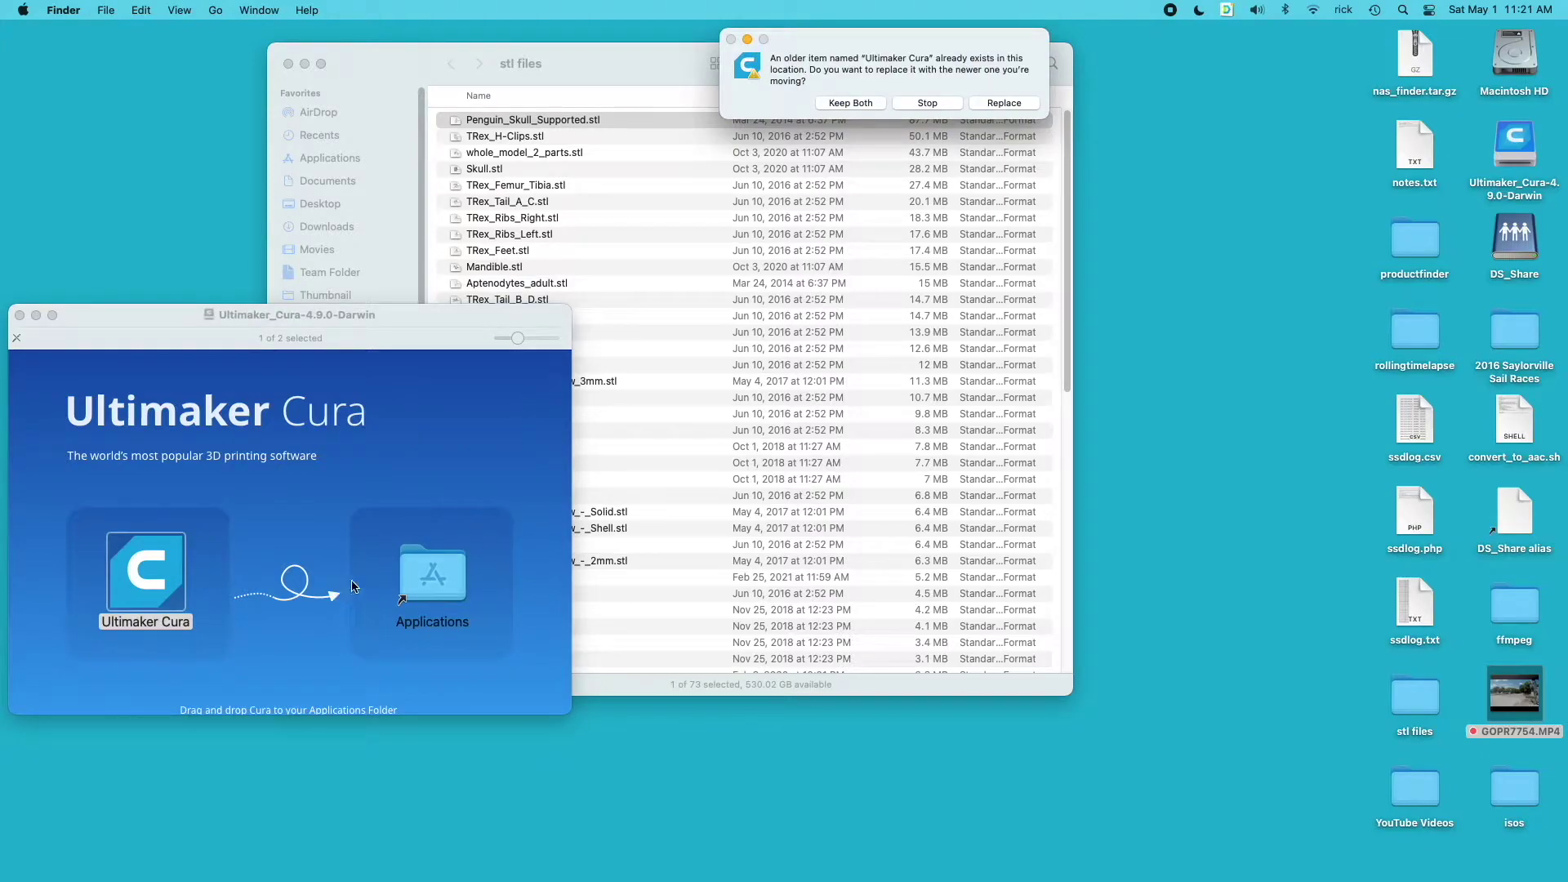
pyautogui.click(926, 103)
pyautogui.click(614, 60)
pyautogui.click(343, 160)
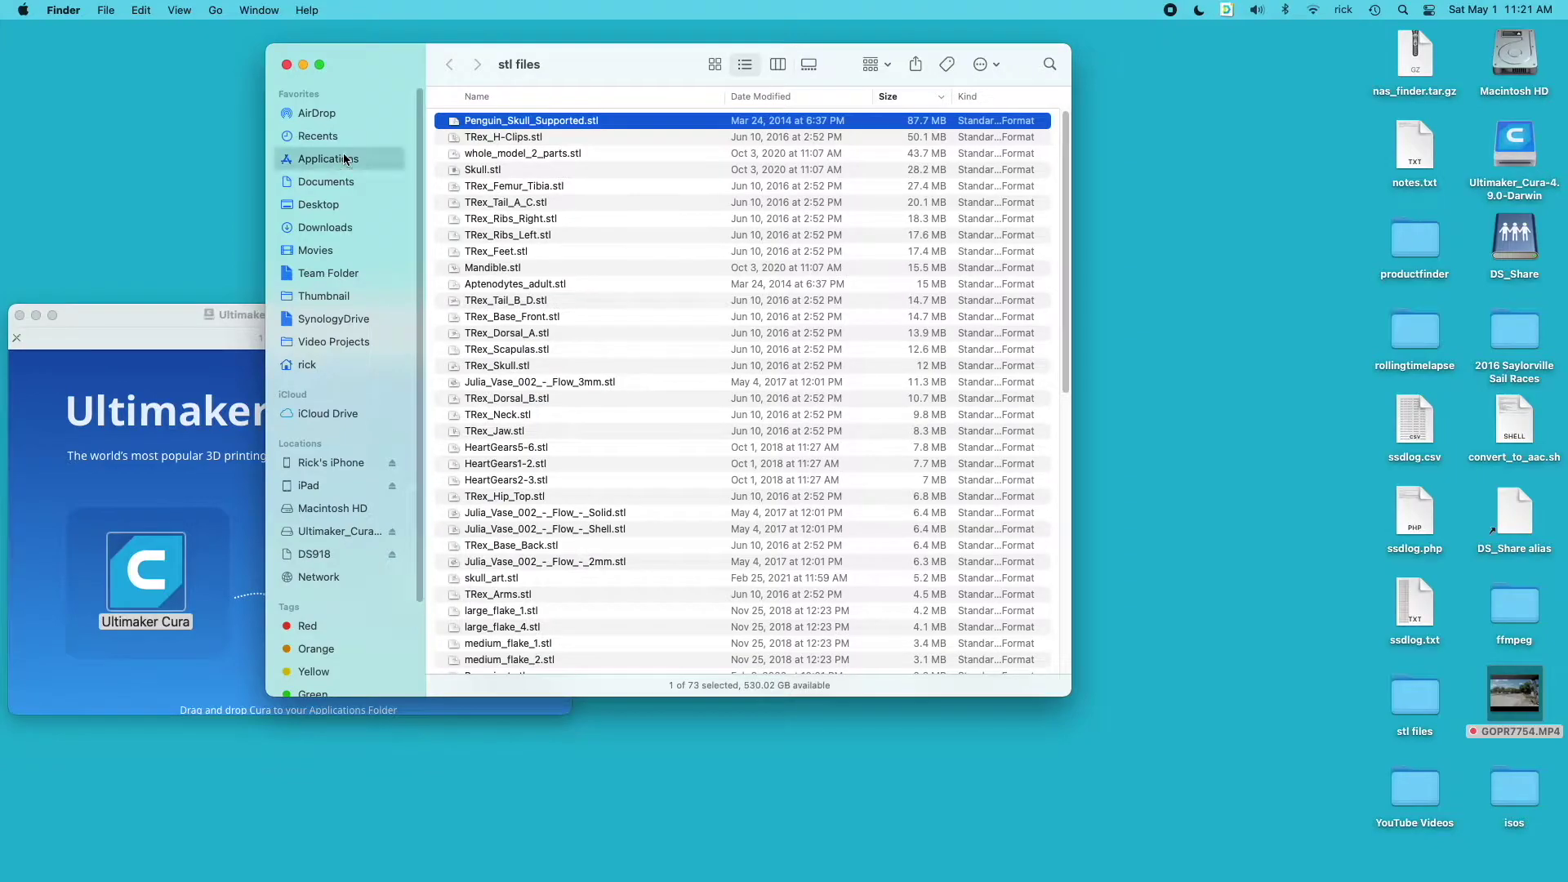
pyautogui.scroll(-10, 549, 546)
pyautogui.scroll(-3, 637, 497)
pyautogui.click(623, 514)
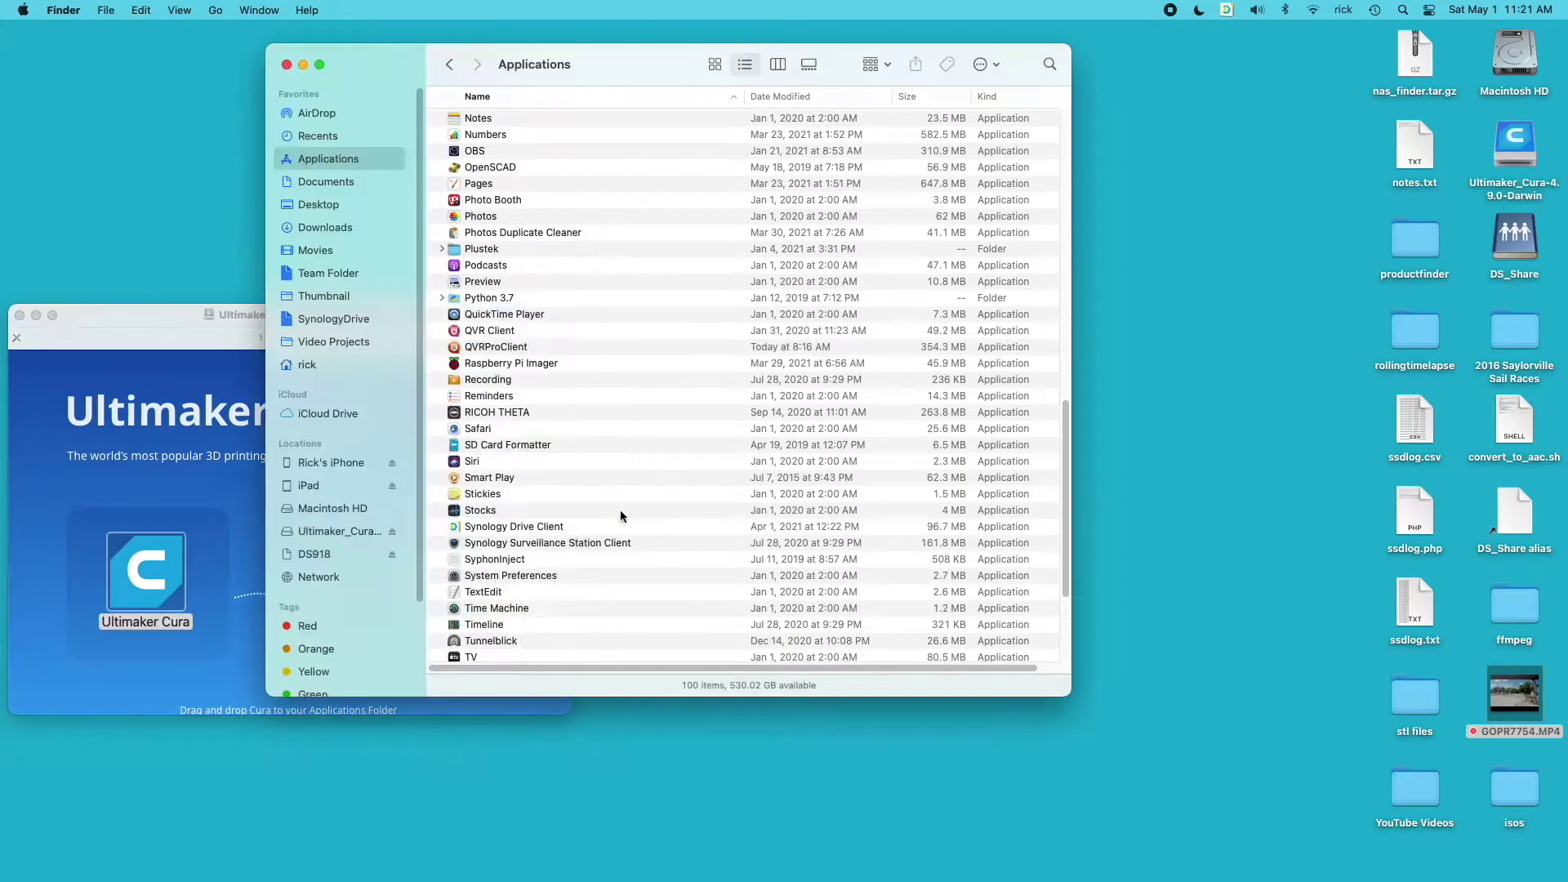
pyautogui.scroll(-5, 546, 550)
pyautogui.click(527, 500)
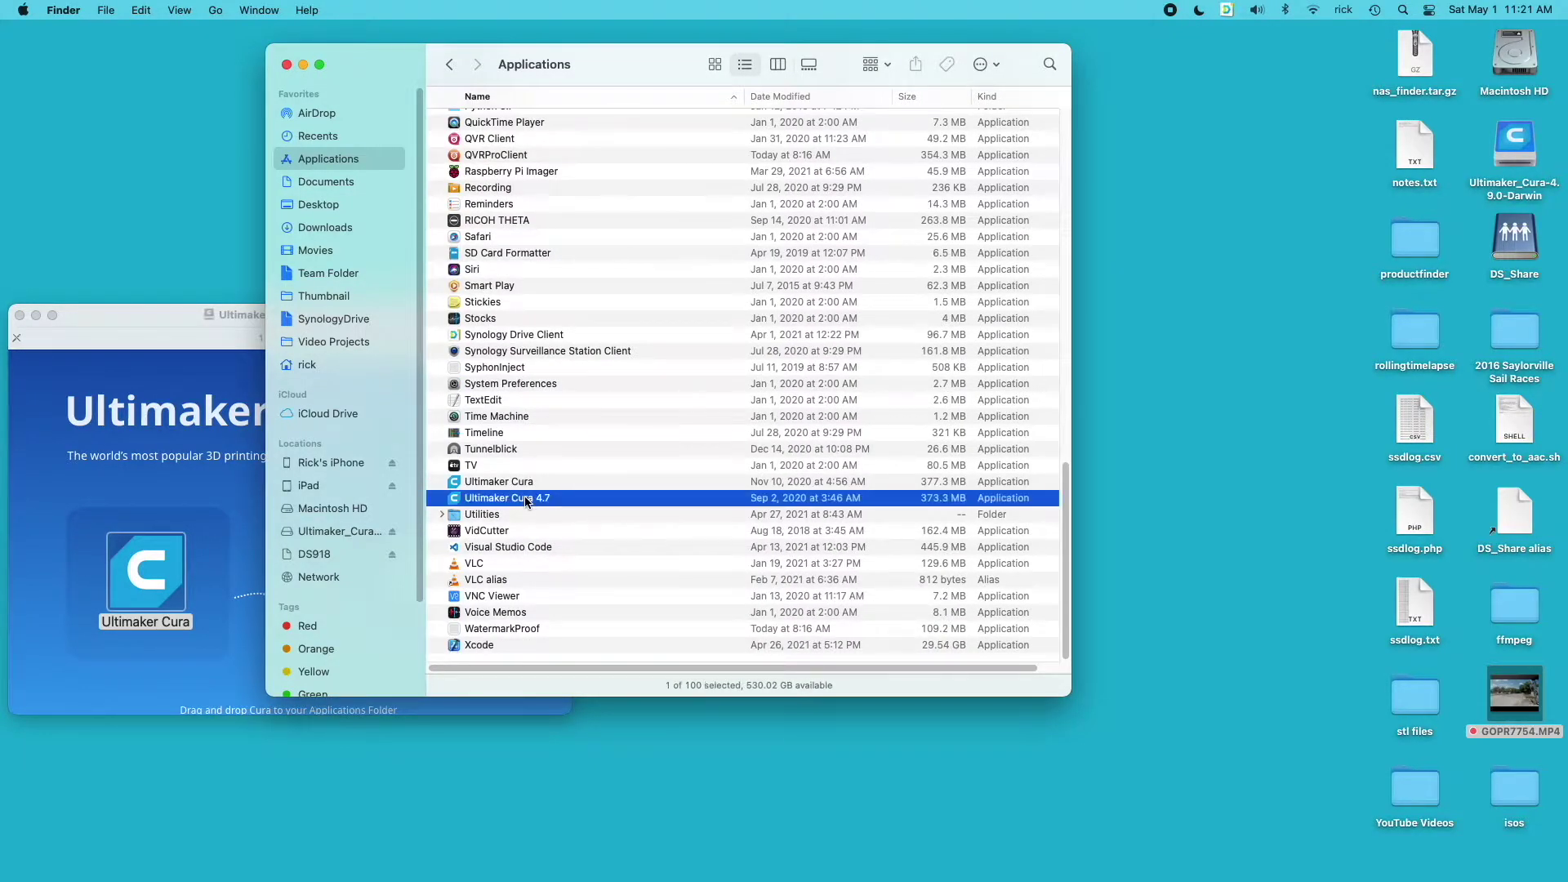
pyautogui.click(527, 483)
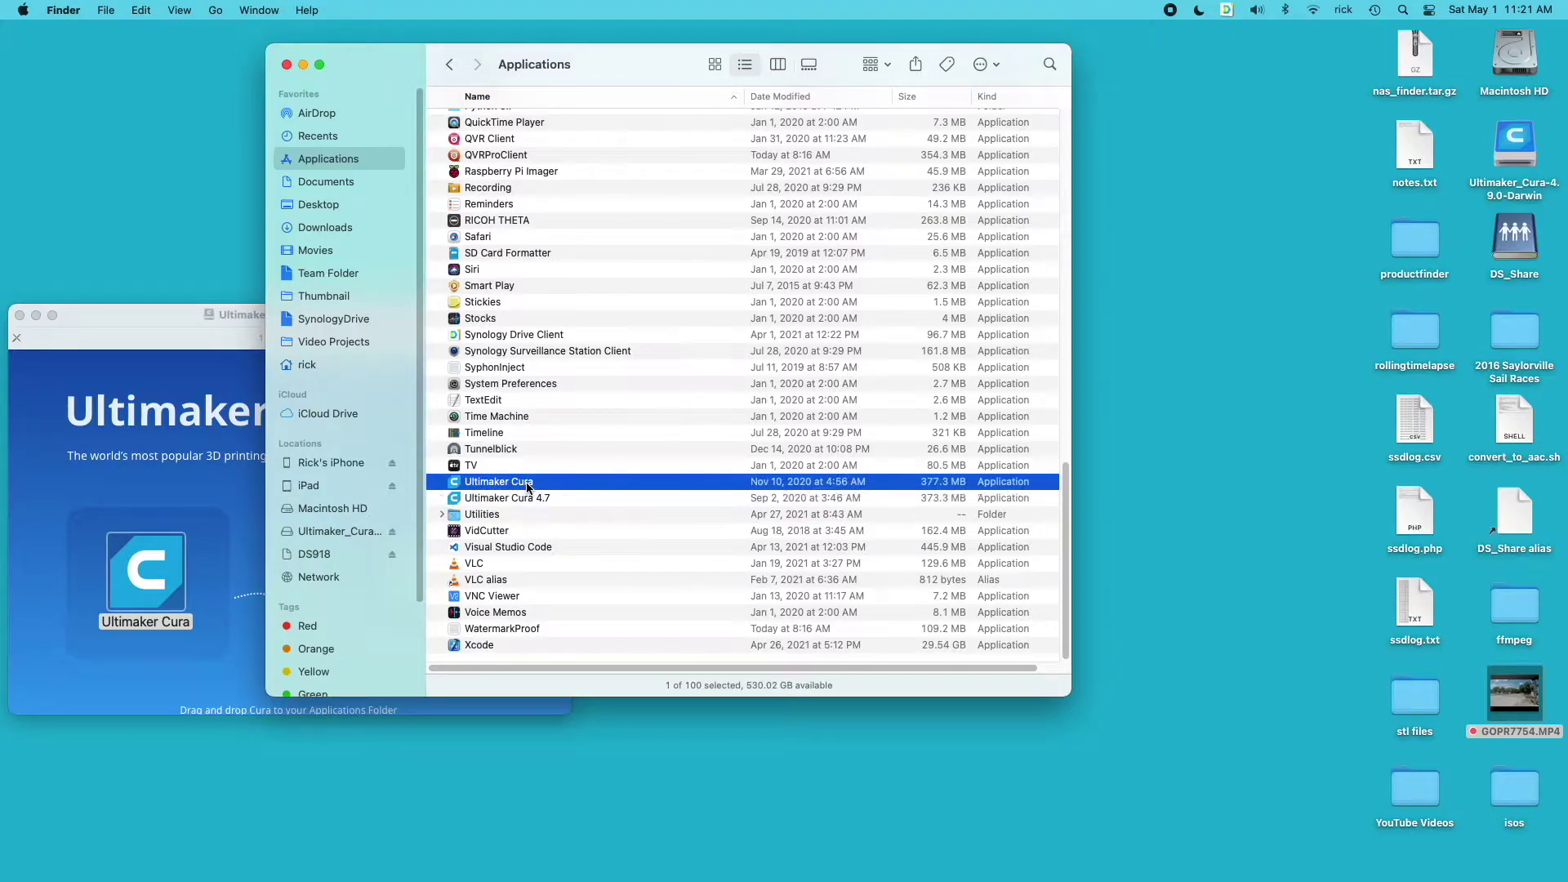
pyautogui.press('Return')
pyautogui.press('Return')
# - Copy Ultimaker Cura from the 4.9.0 disk image into the Applications folder and return to that folder's window
pyautogui.click(183, 317)
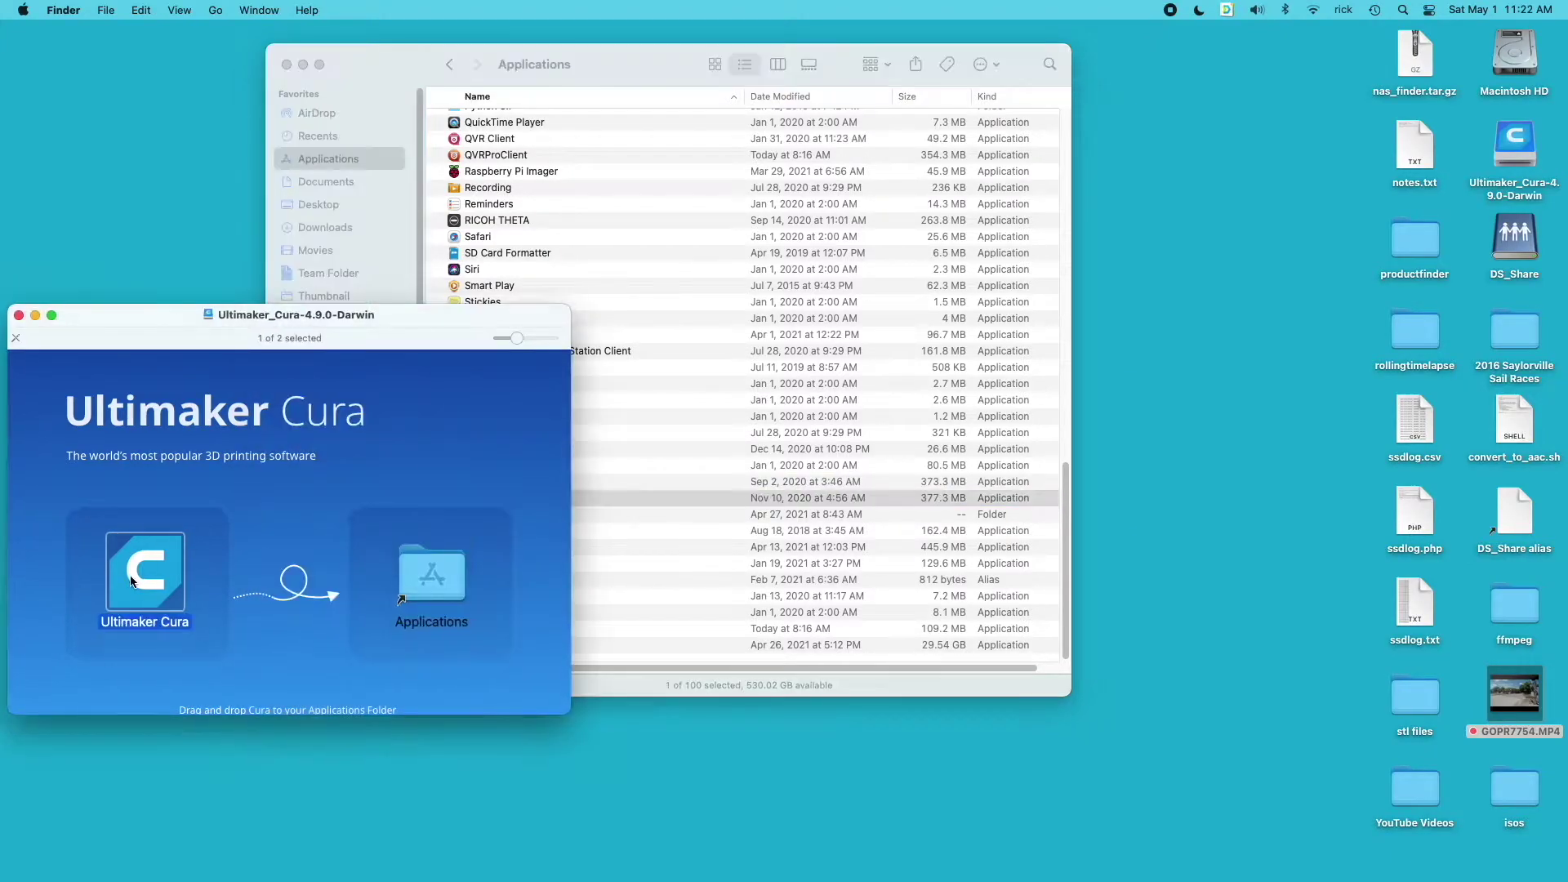
pyautogui.moveTo(133, 581); pyautogui.dragTo(435, 581)
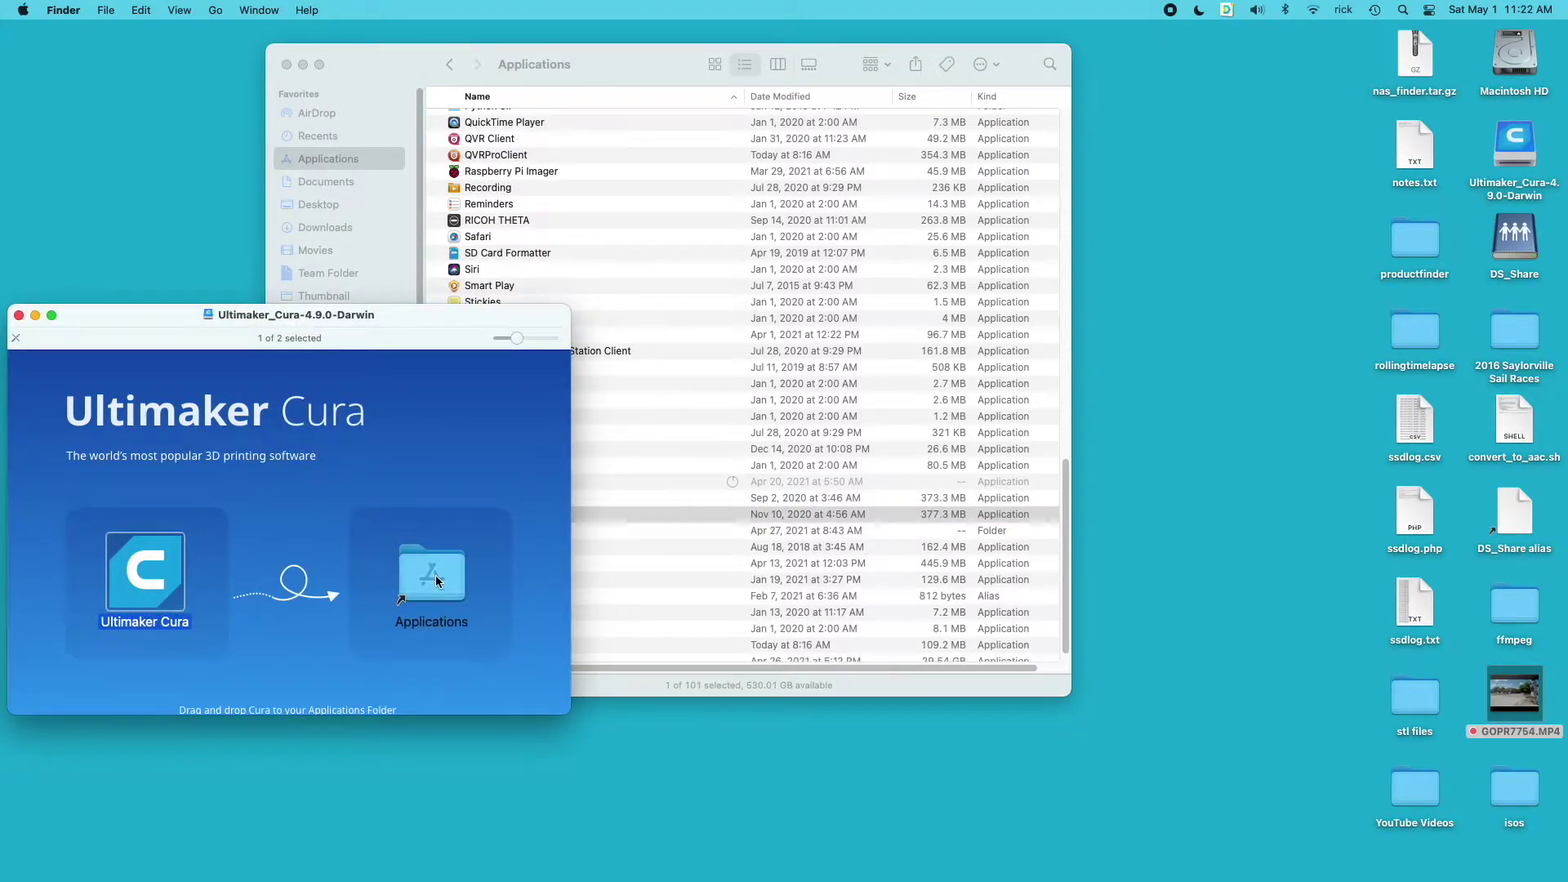
pyautogui.click(392, 65)
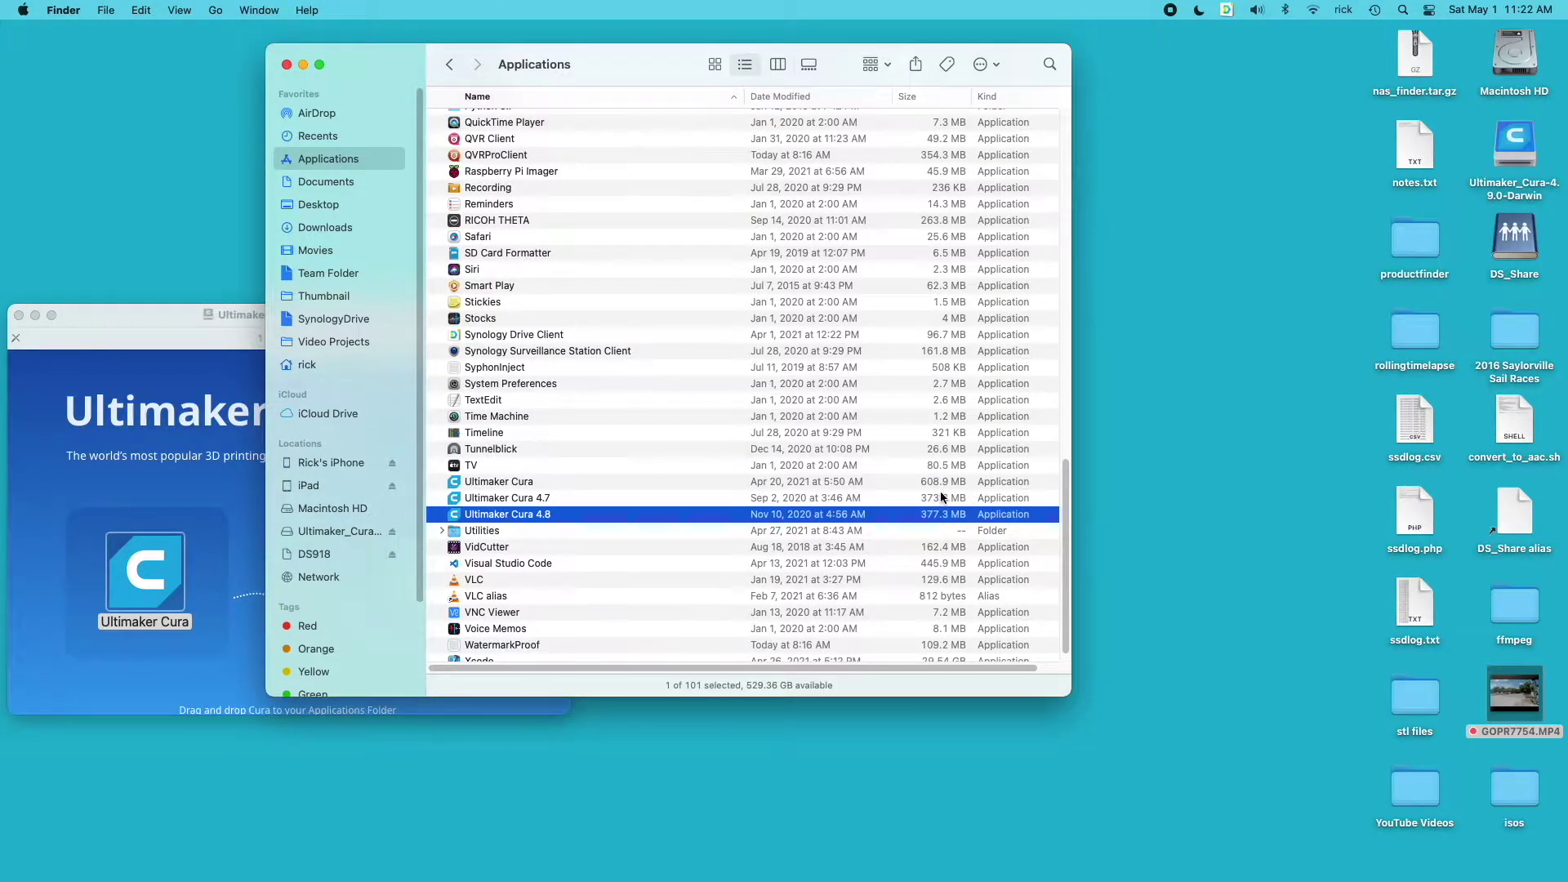
# - Check the version in the new Ultimaker Cura application's info, and close the info and disk image windows
pyautogui.rightClick(507, 481)
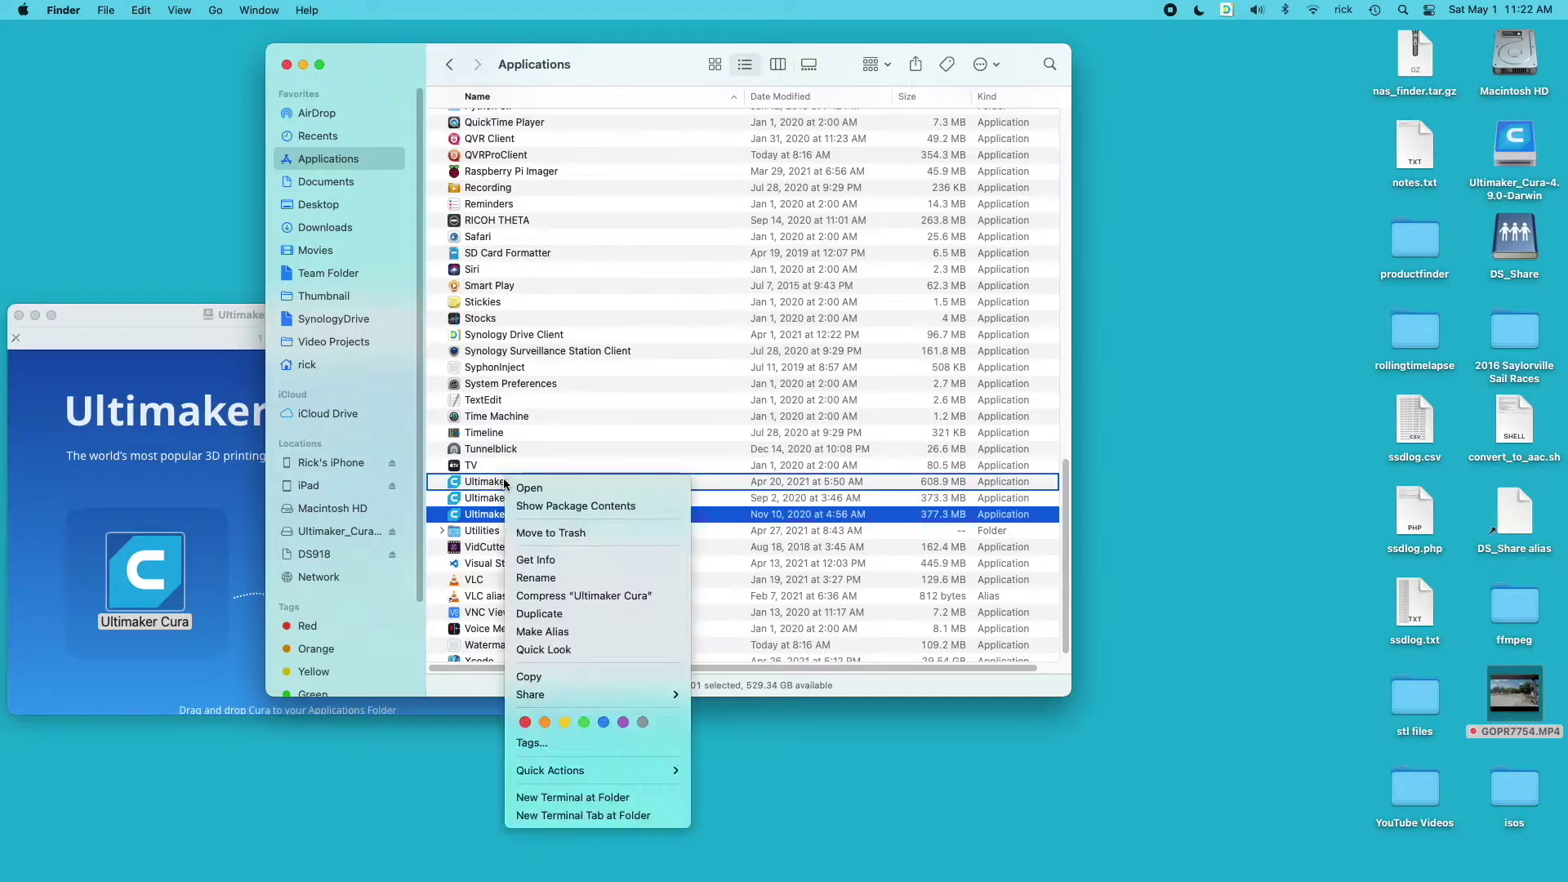
pyautogui.click(585, 566)
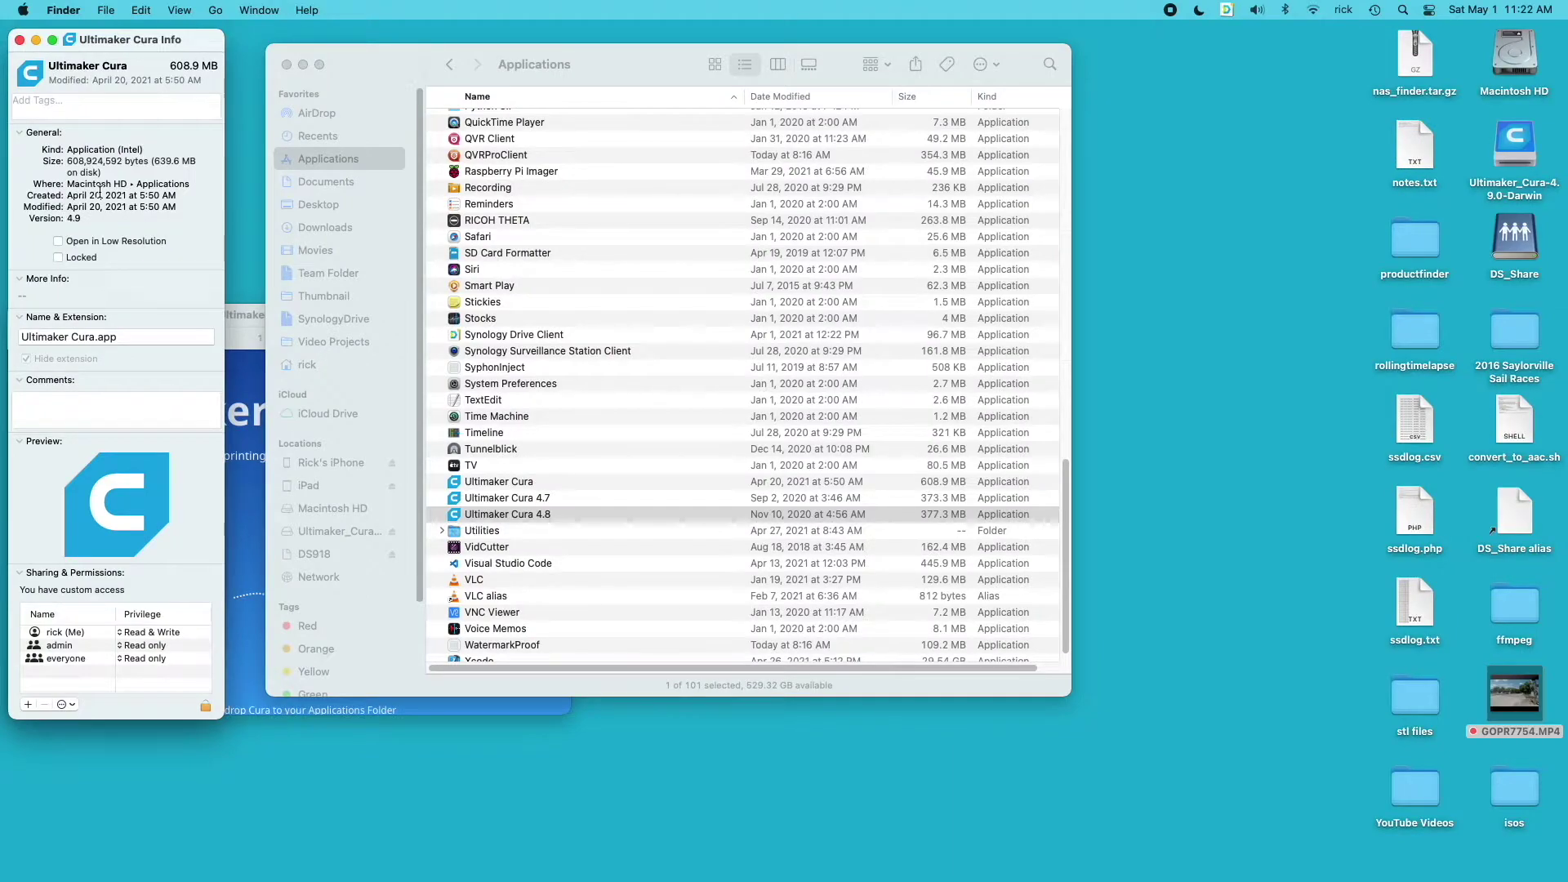
pyautogui.click(20, 40)
pyautogui.click(20, 317)
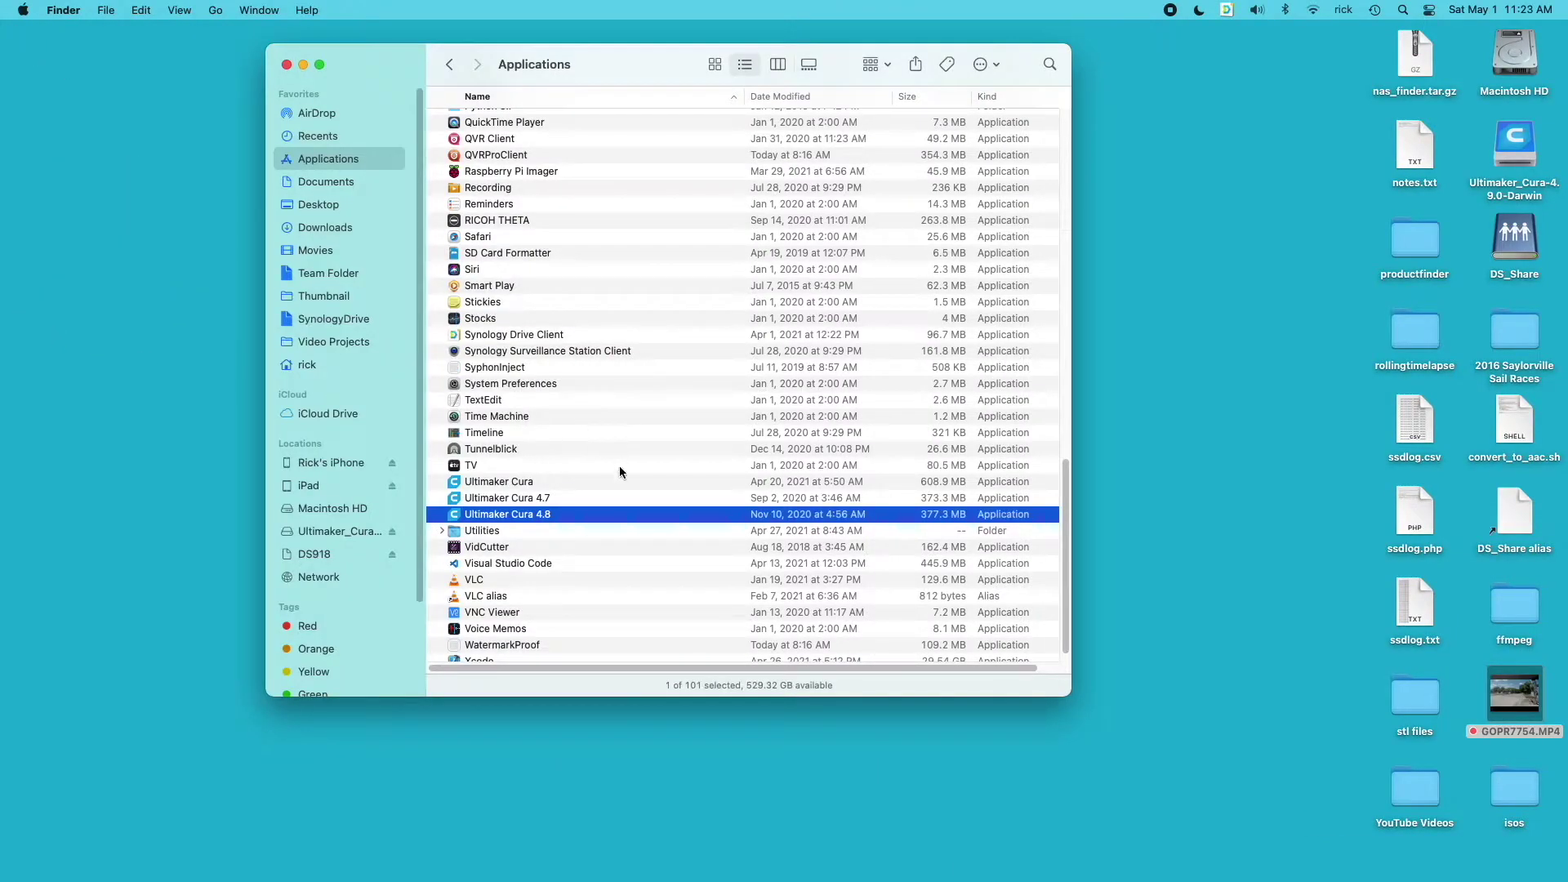
# - Close the Applications window, launch the new Ultimaker Cura, and confirm opening the downloaded application
pyautogui.click(517, 483)
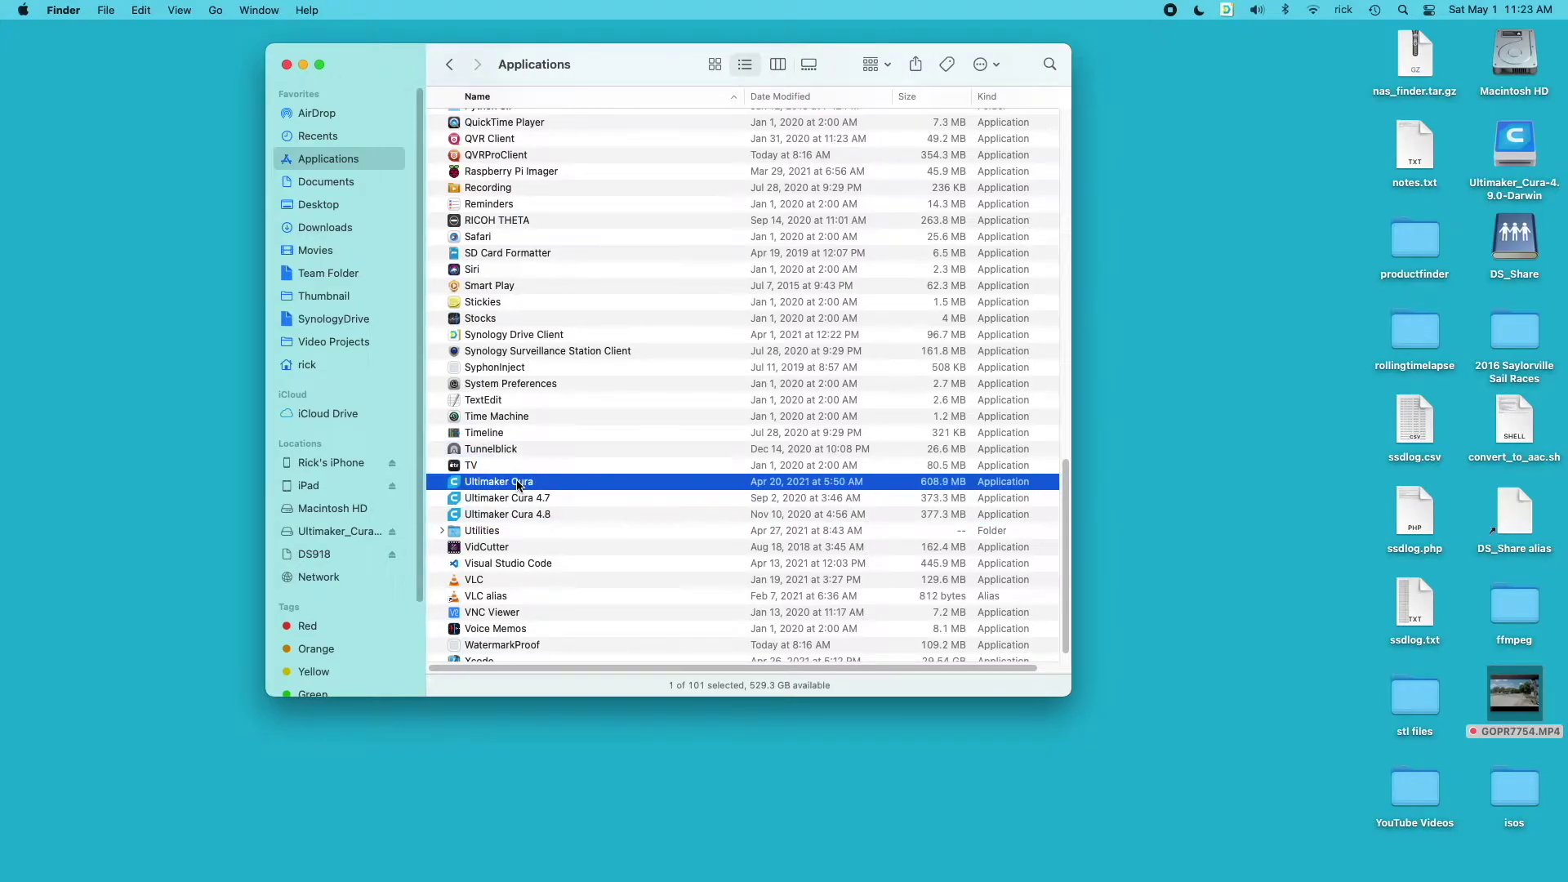
pyautogui.click(286, 65)
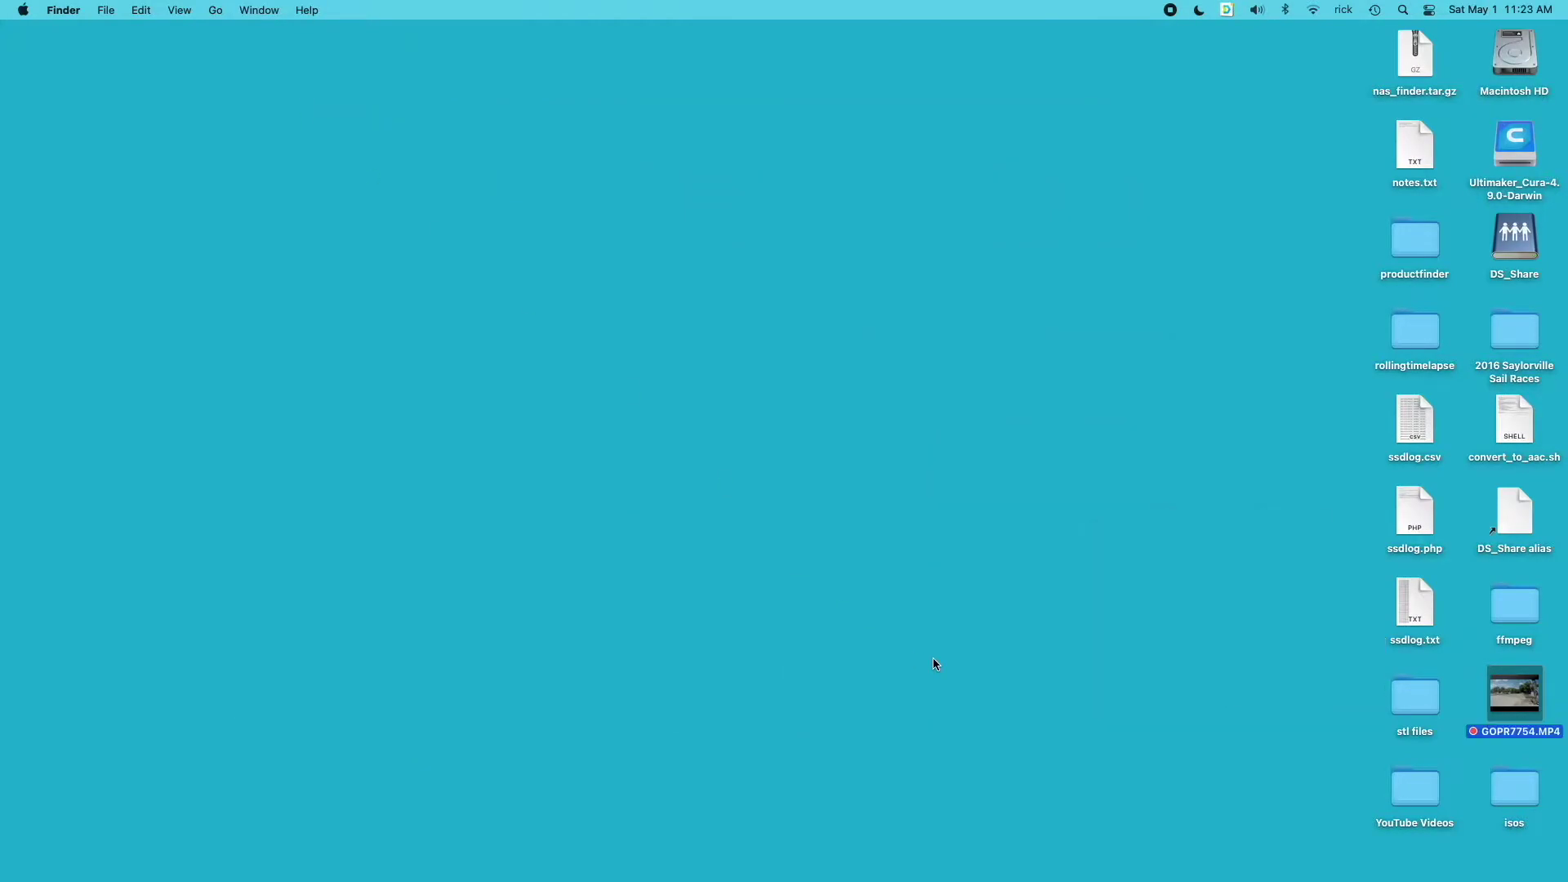
pyautogui.moveTo(1024, 878)
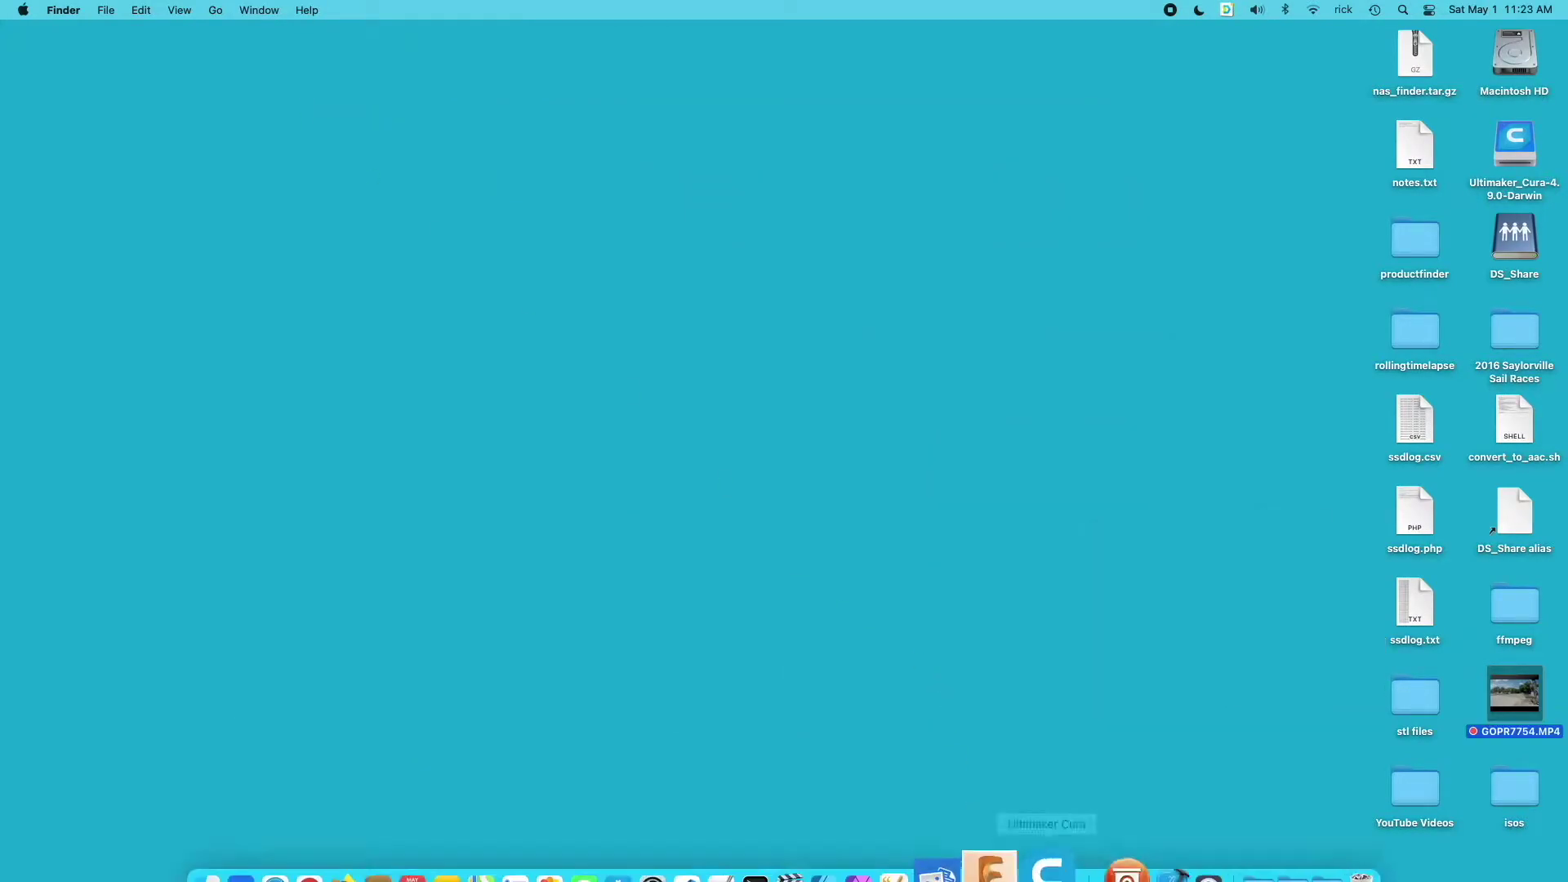
pyautogui.click(1047, 871)
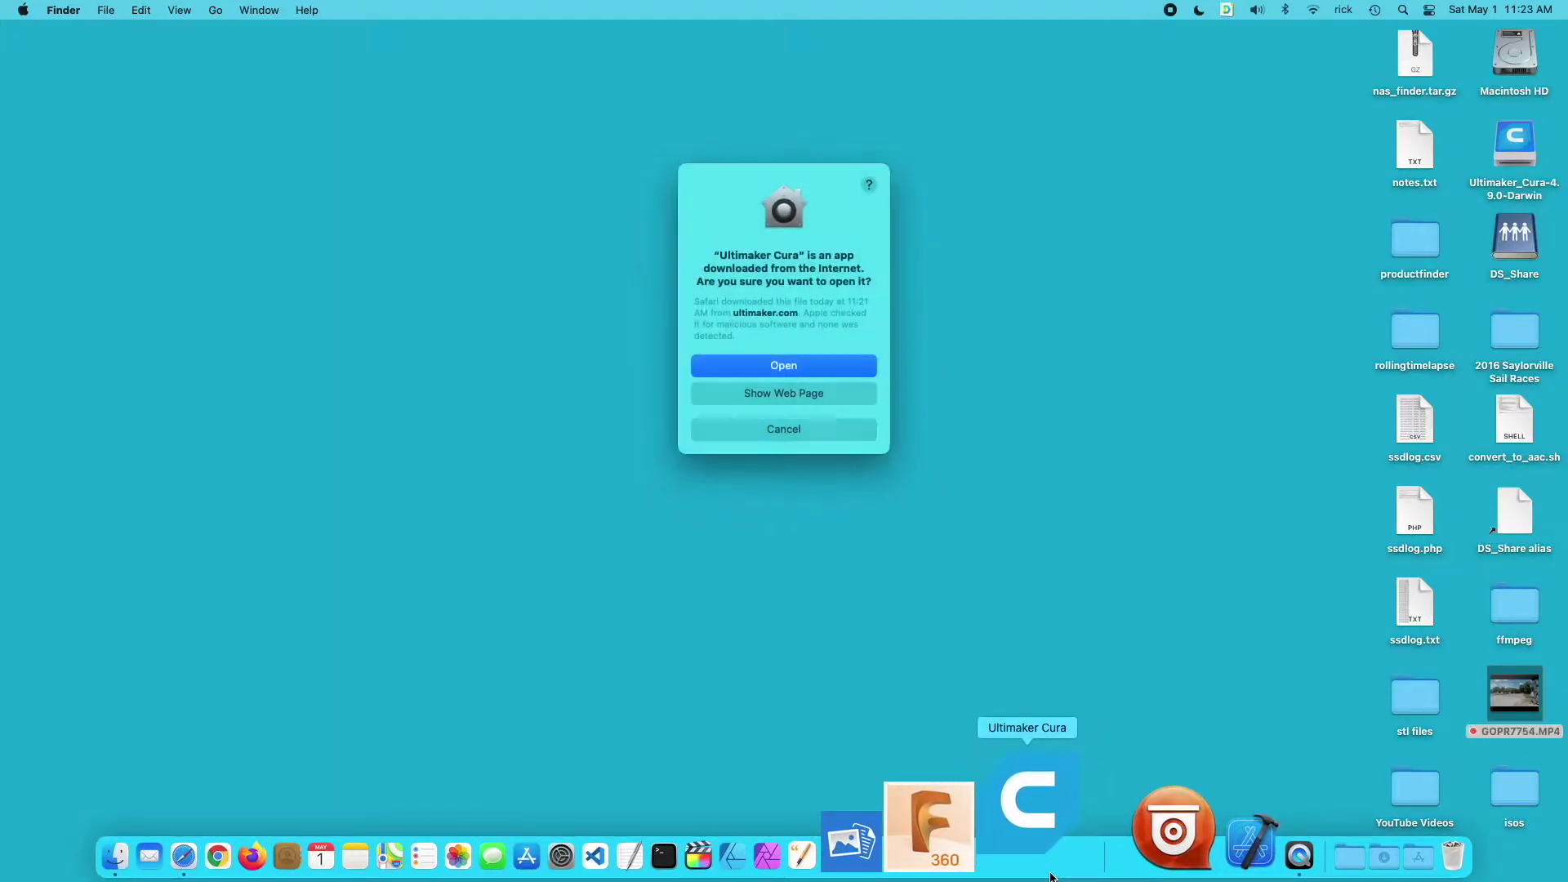
pyautogui.click(833, 367)
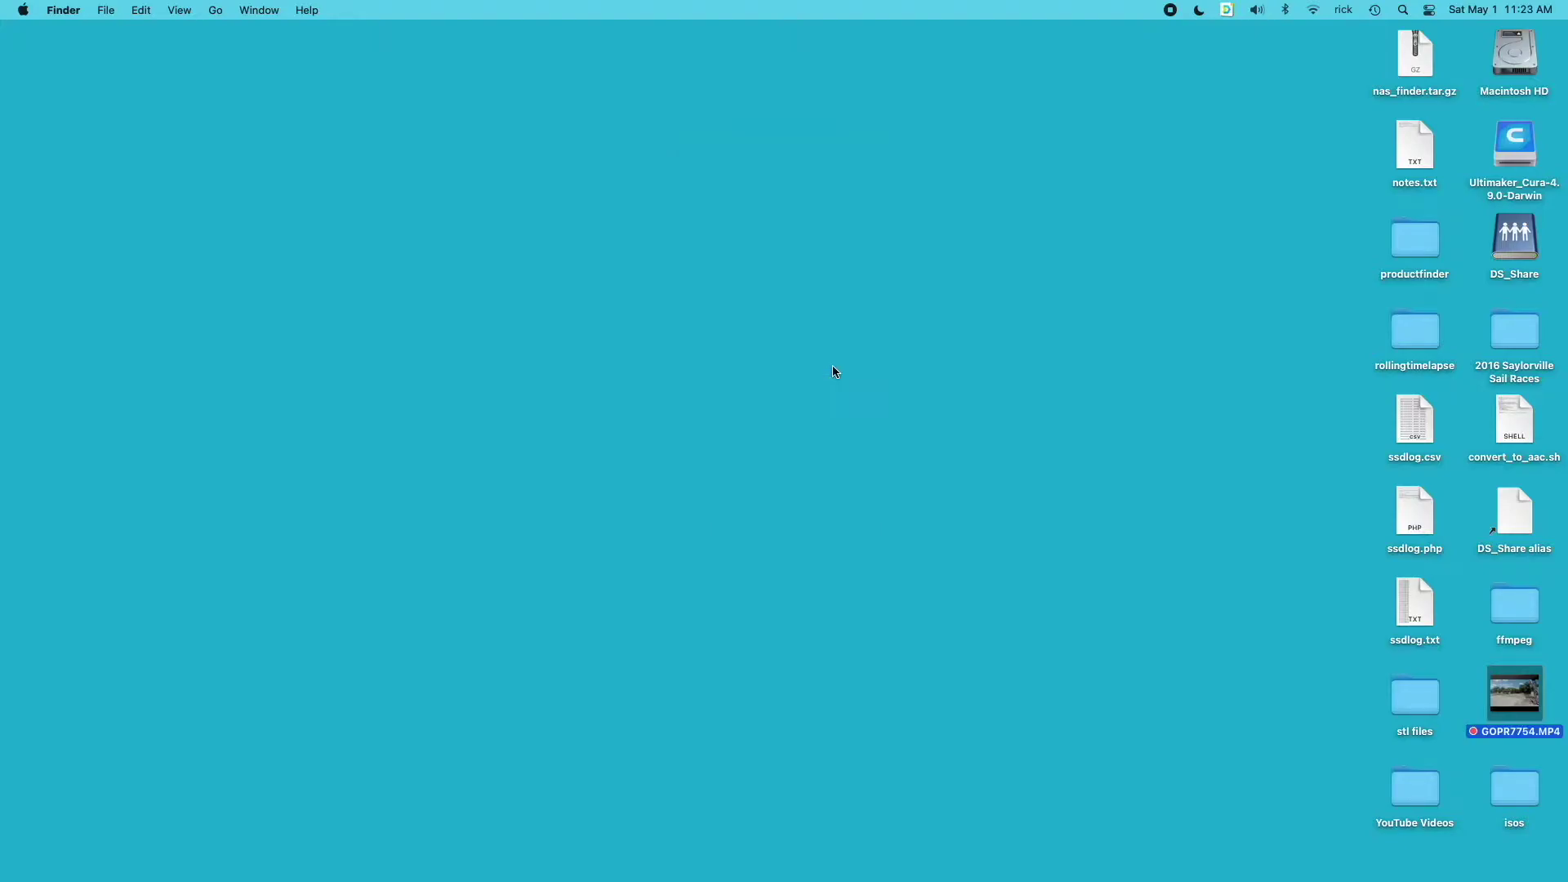
# - Open the stl files folder from the desktop and reposition its window
pyautogui.moveTo(1013, 877)
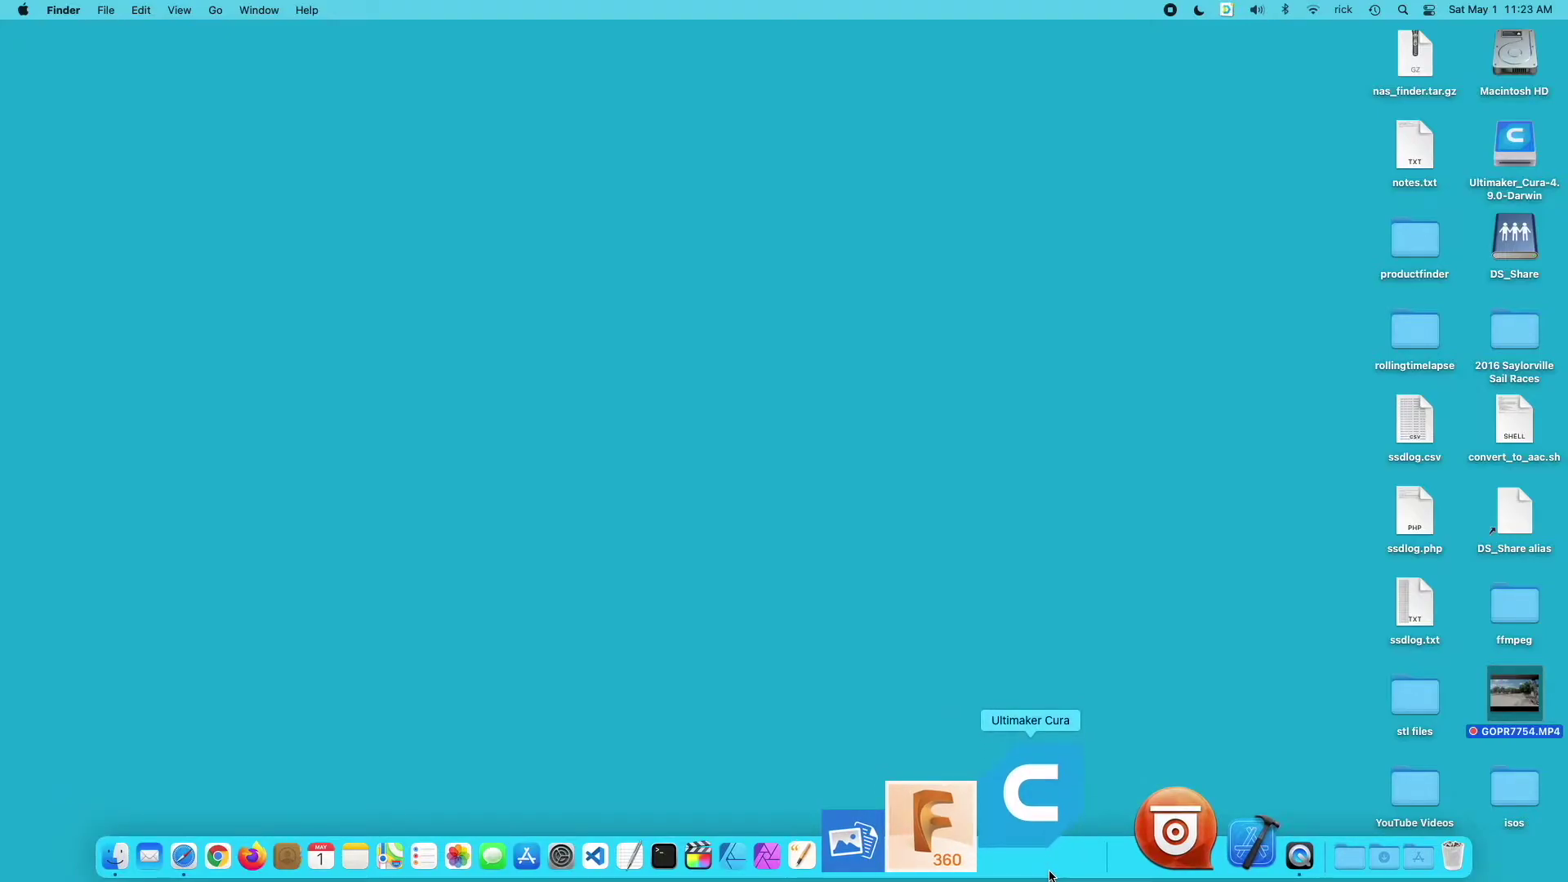
pyautogui.doubleClick(1421, 706)
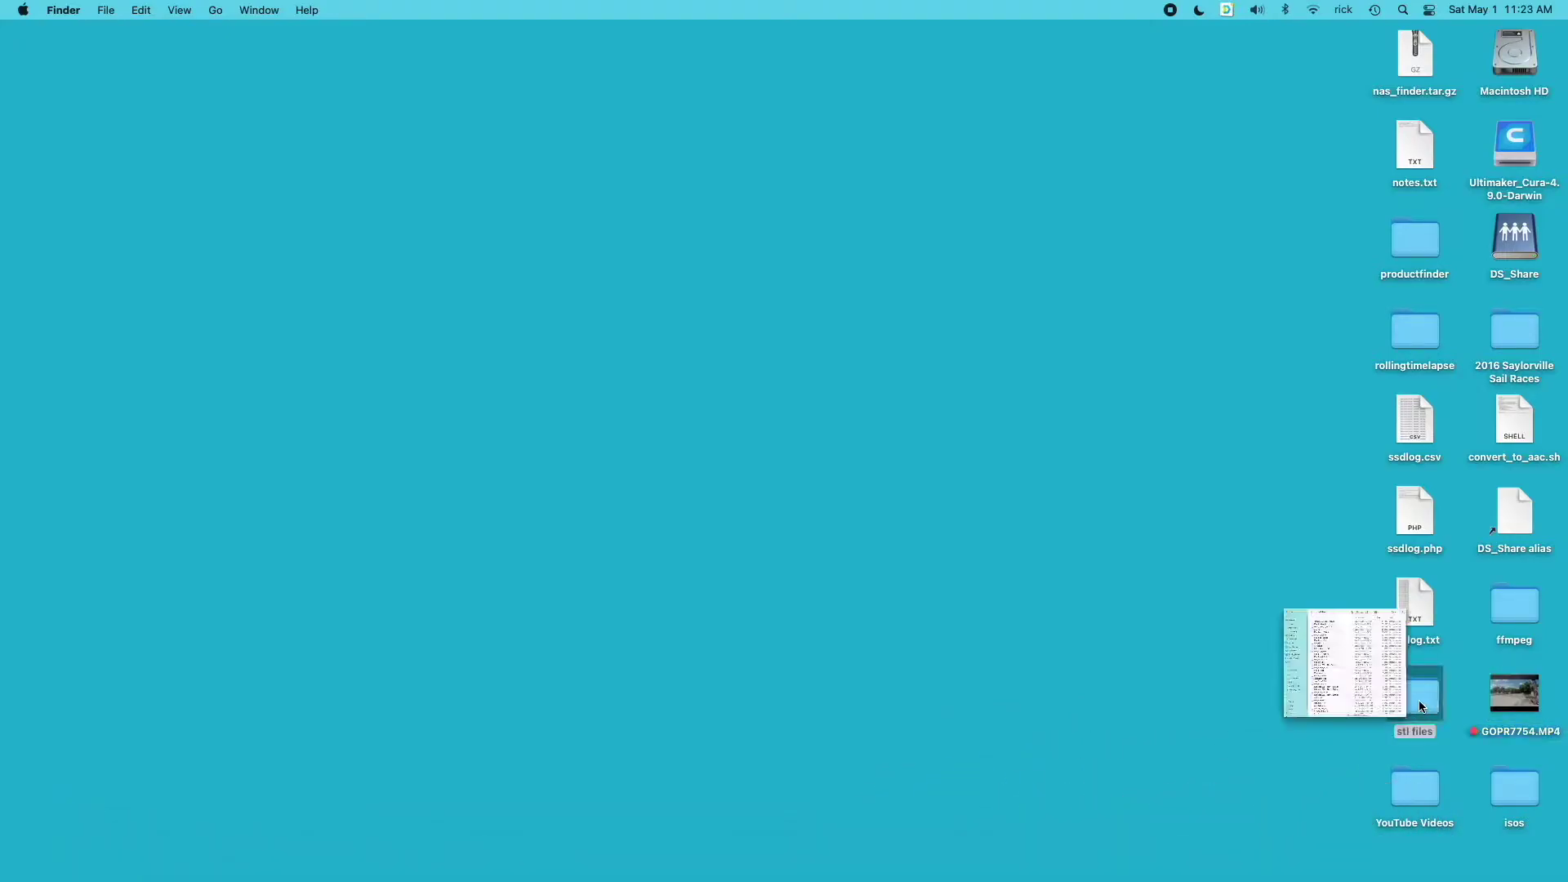
pyautogui.moveTo(605, 86); pyautogui.dragTo(566, 78)
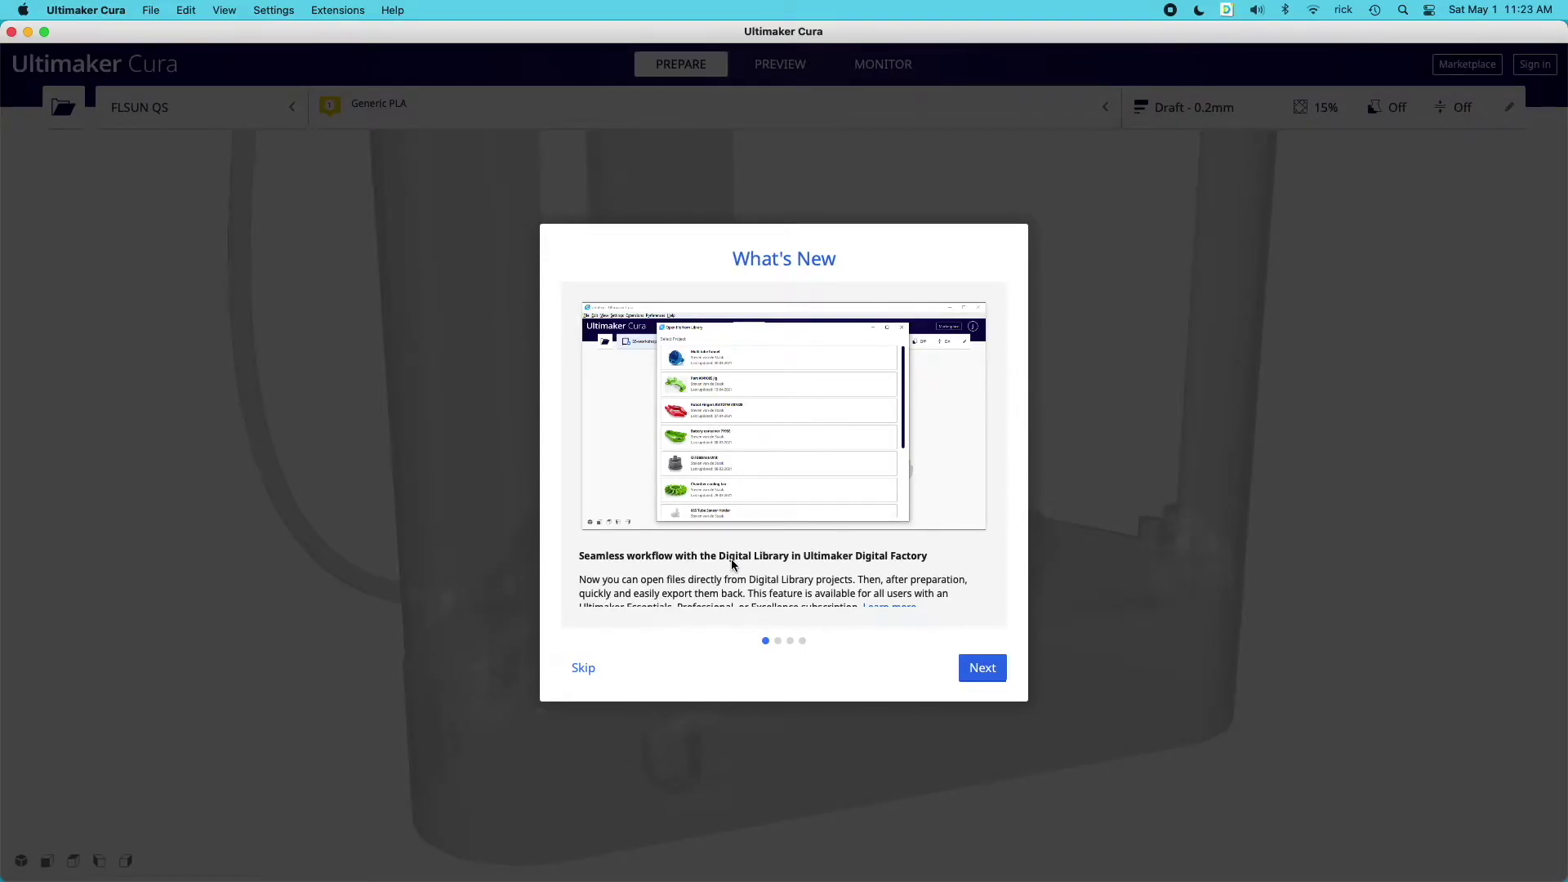
# - Read through the What's New pages of Cura 4.9 and continue to the release notes
pyautogui.click(976, 673)
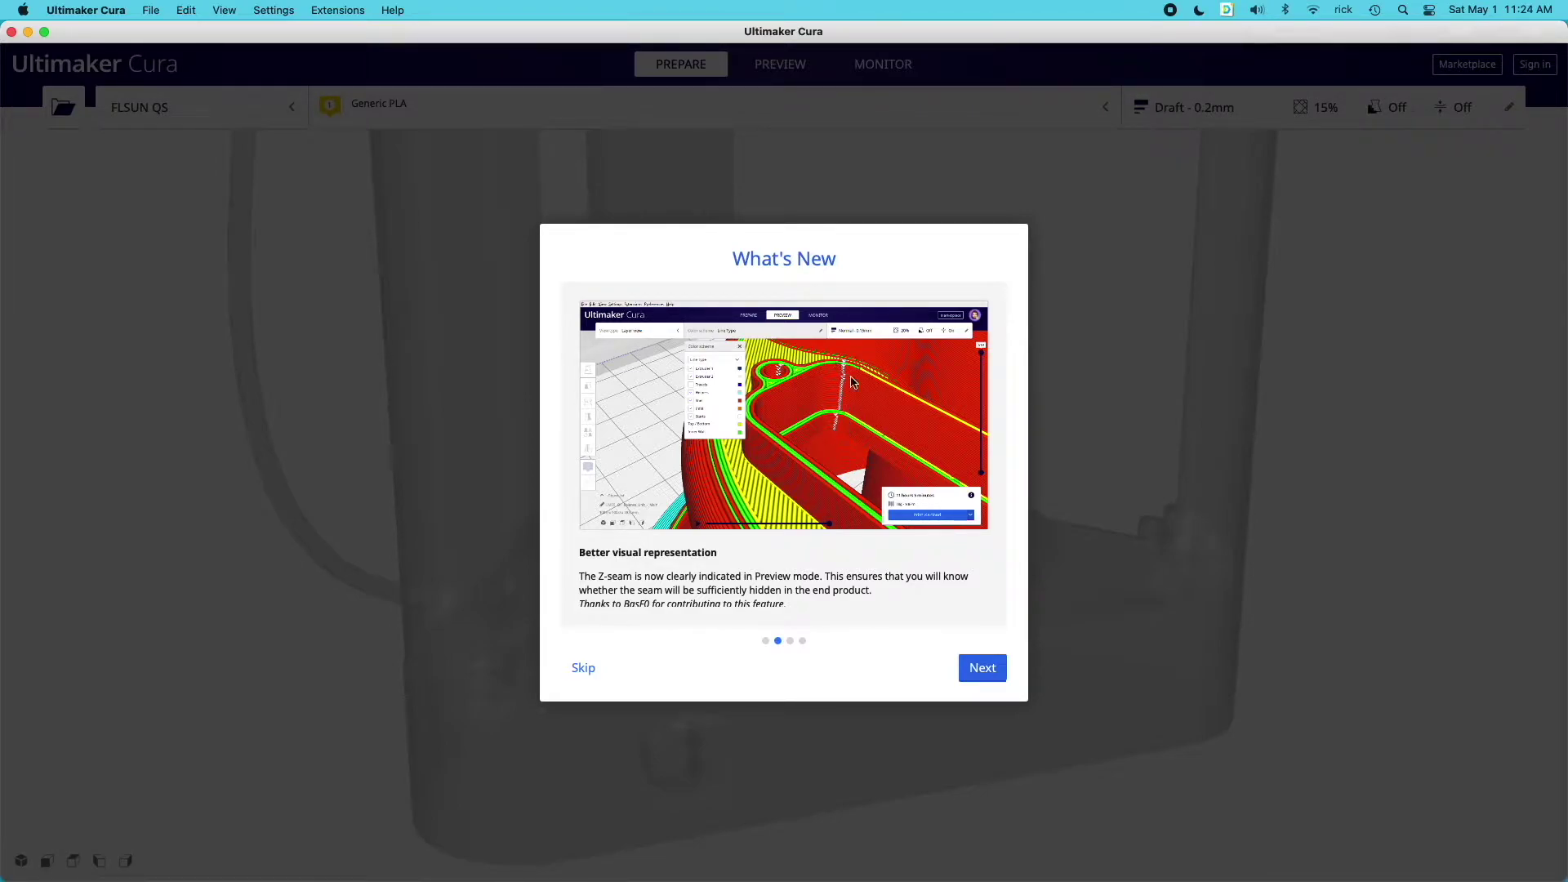
pyautogui.click(982, 667)
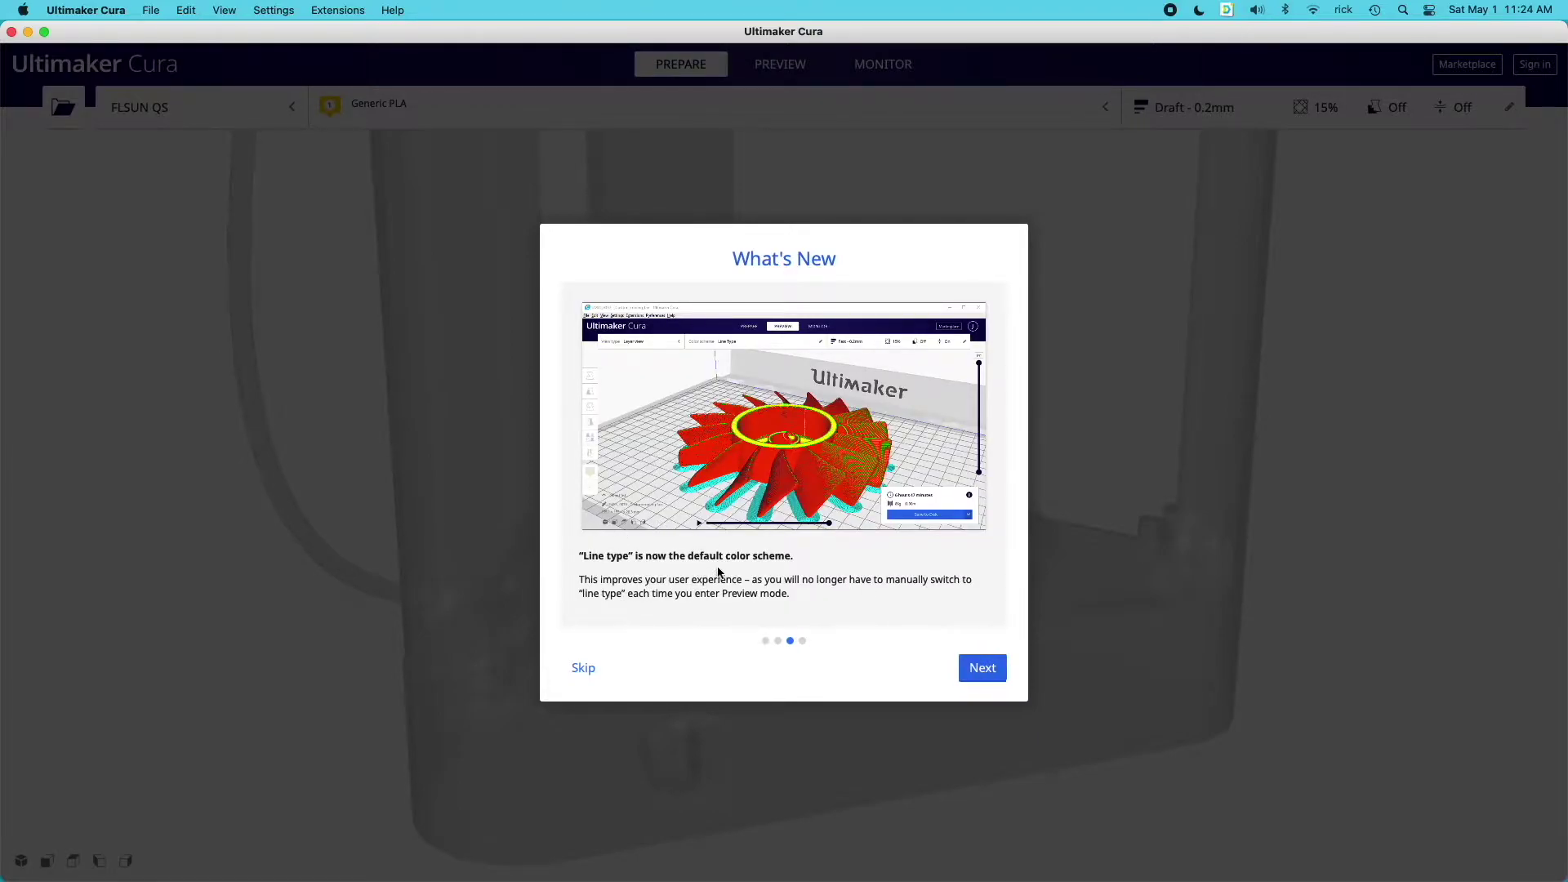
pyautogui.click(981, 674)
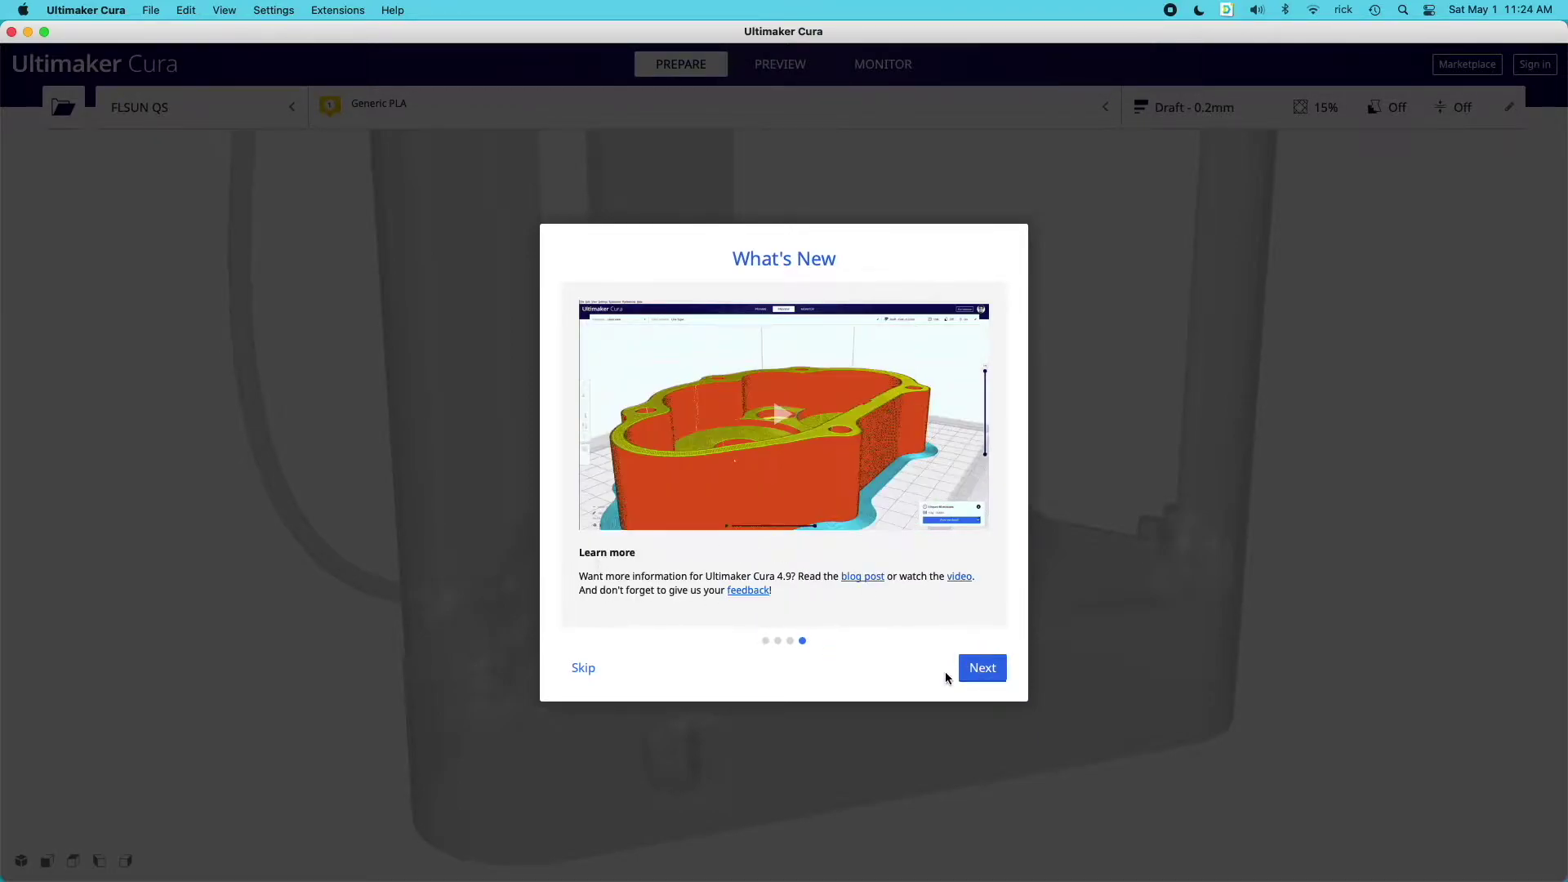
pyautogui.click(984, 673)
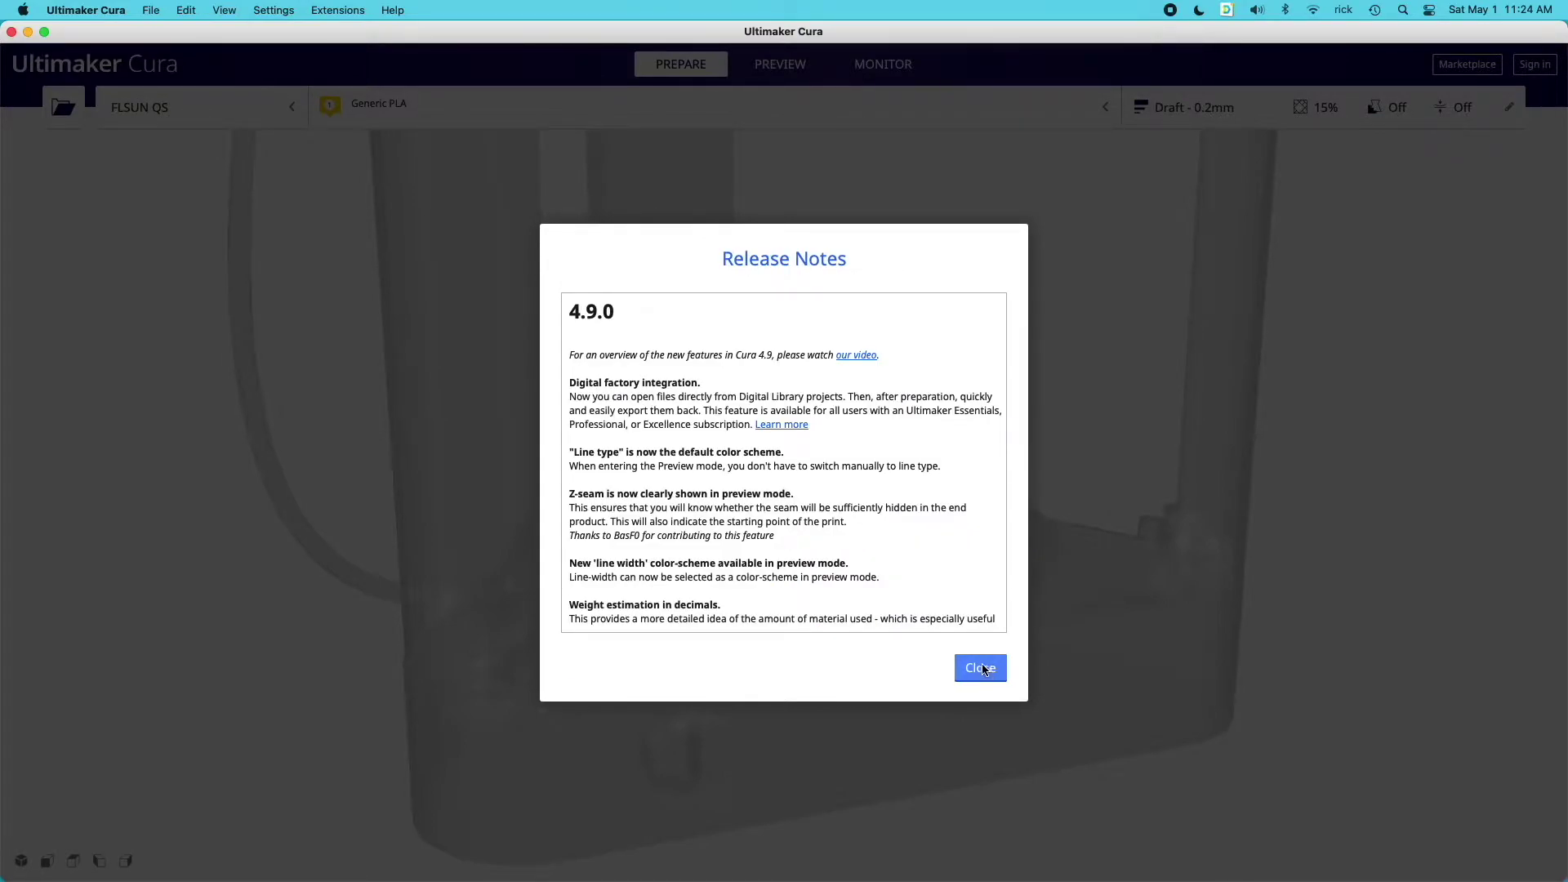
# - Read through the 4.9.0 release notes, including the bug fixes and added printers, and close them
pyautogui.scroll(-5, 968, 619)
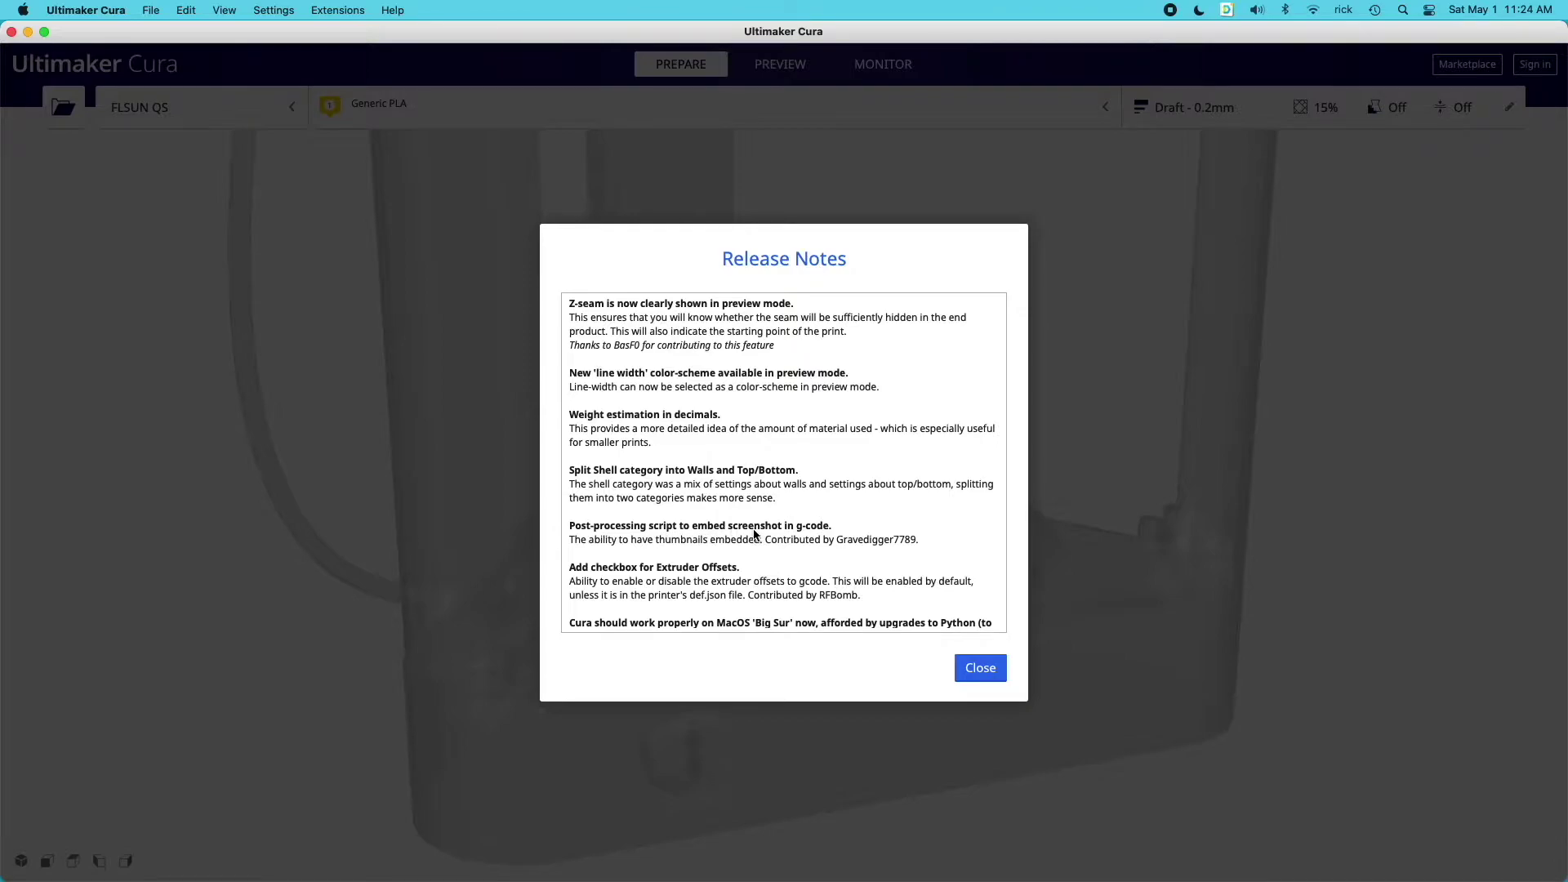
pyautogui.scroll(-5, 844, 532)
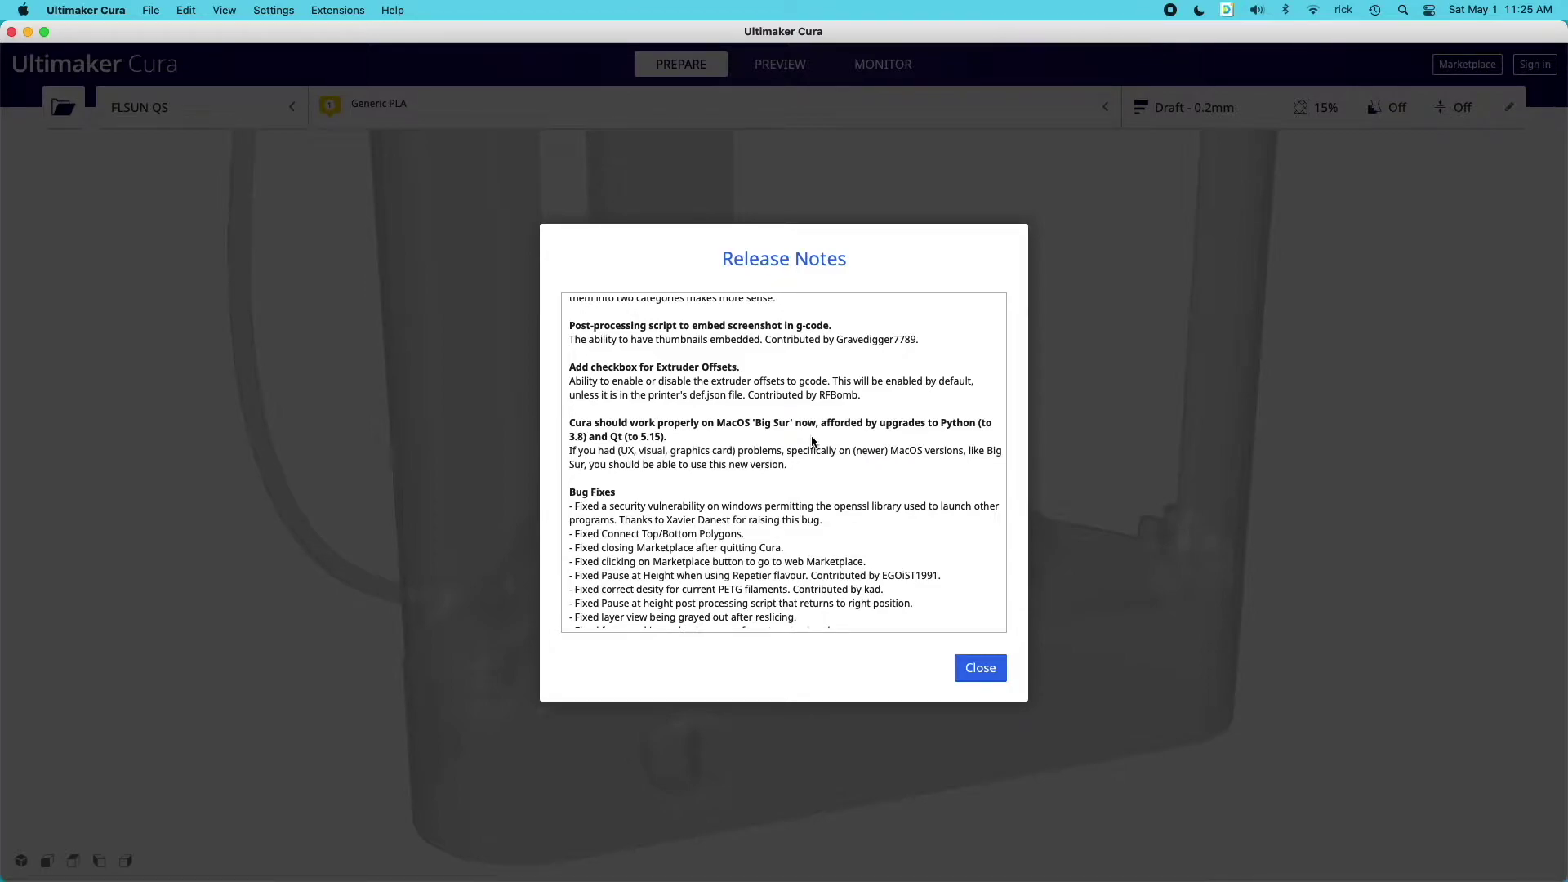
pyautogui.scroll(-15, 624, 403)
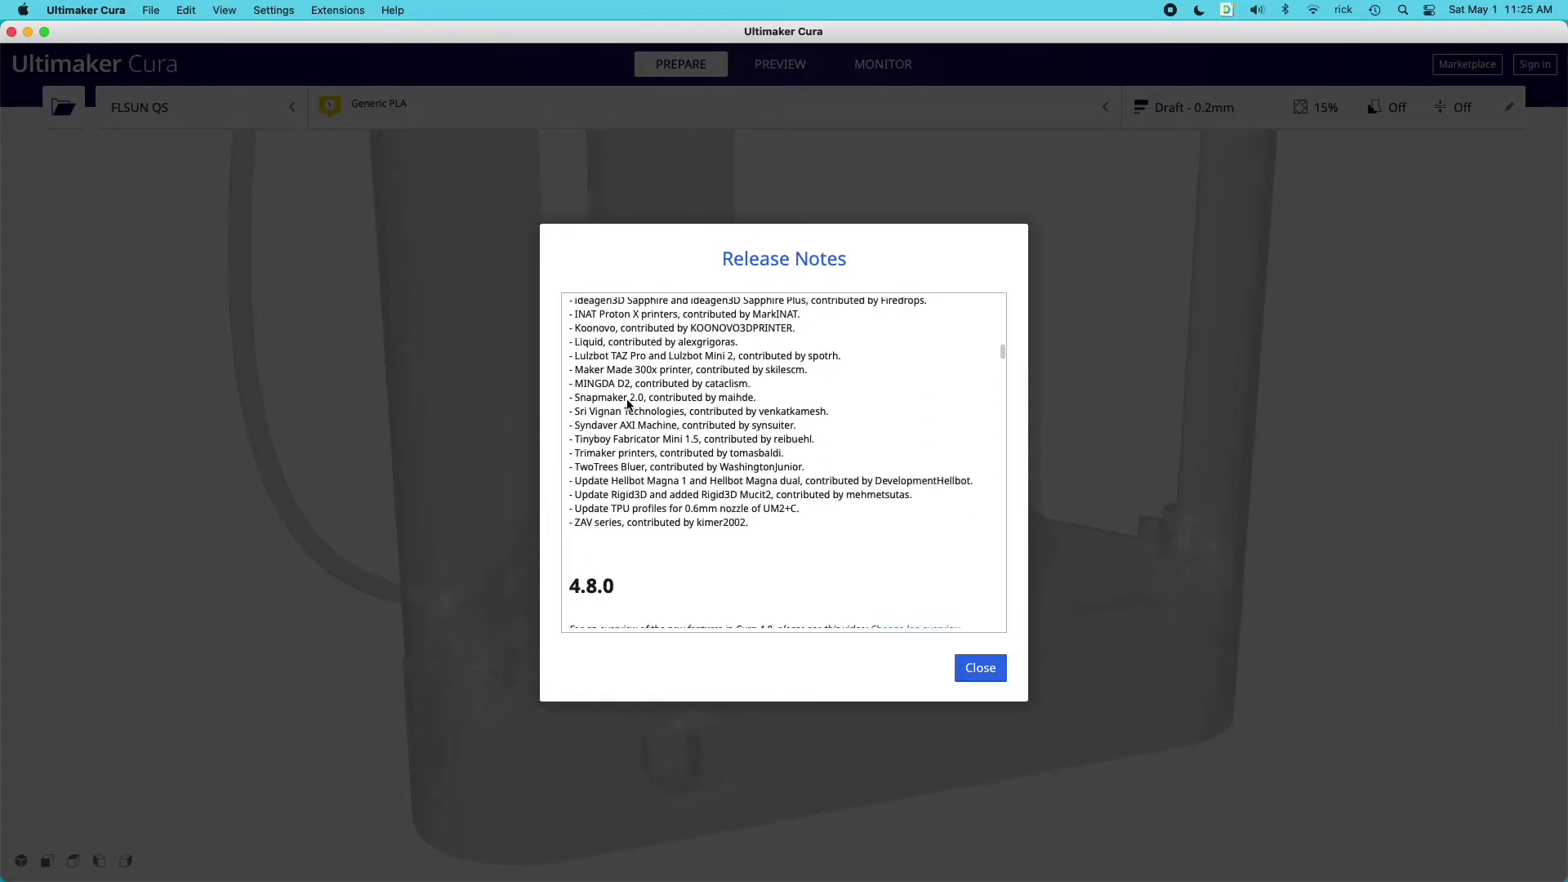
pyautogui.scroll(10, 627, 404)
pyautogui.click(980, 667)
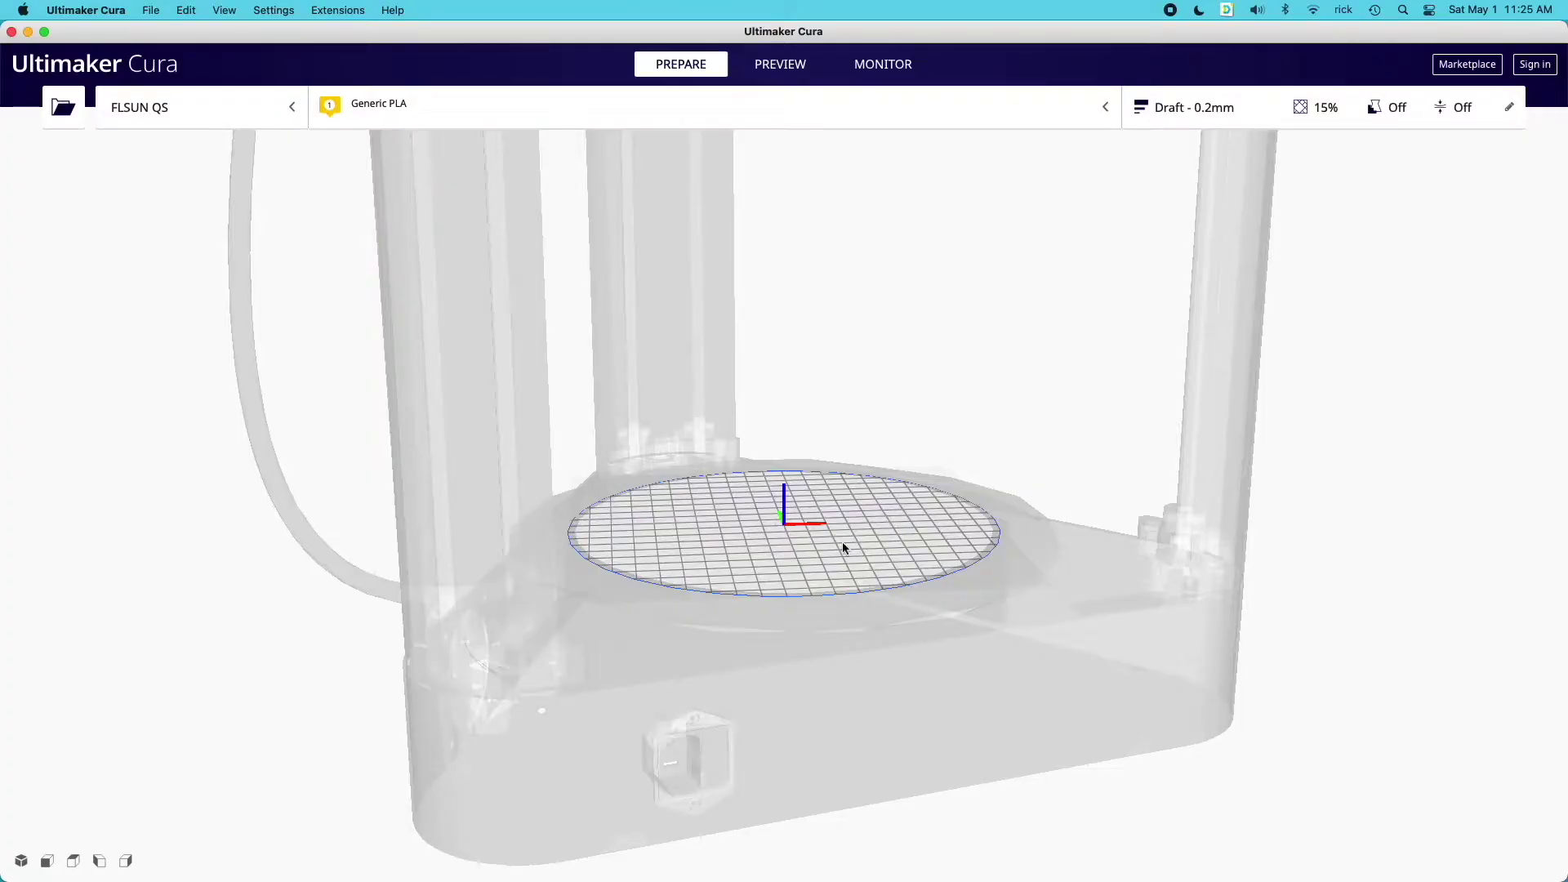
# - Check which FLSUN models are offered among the non-networked printers, and close the Add Printer dialog without adding one
pyautogui.click(292, 107)
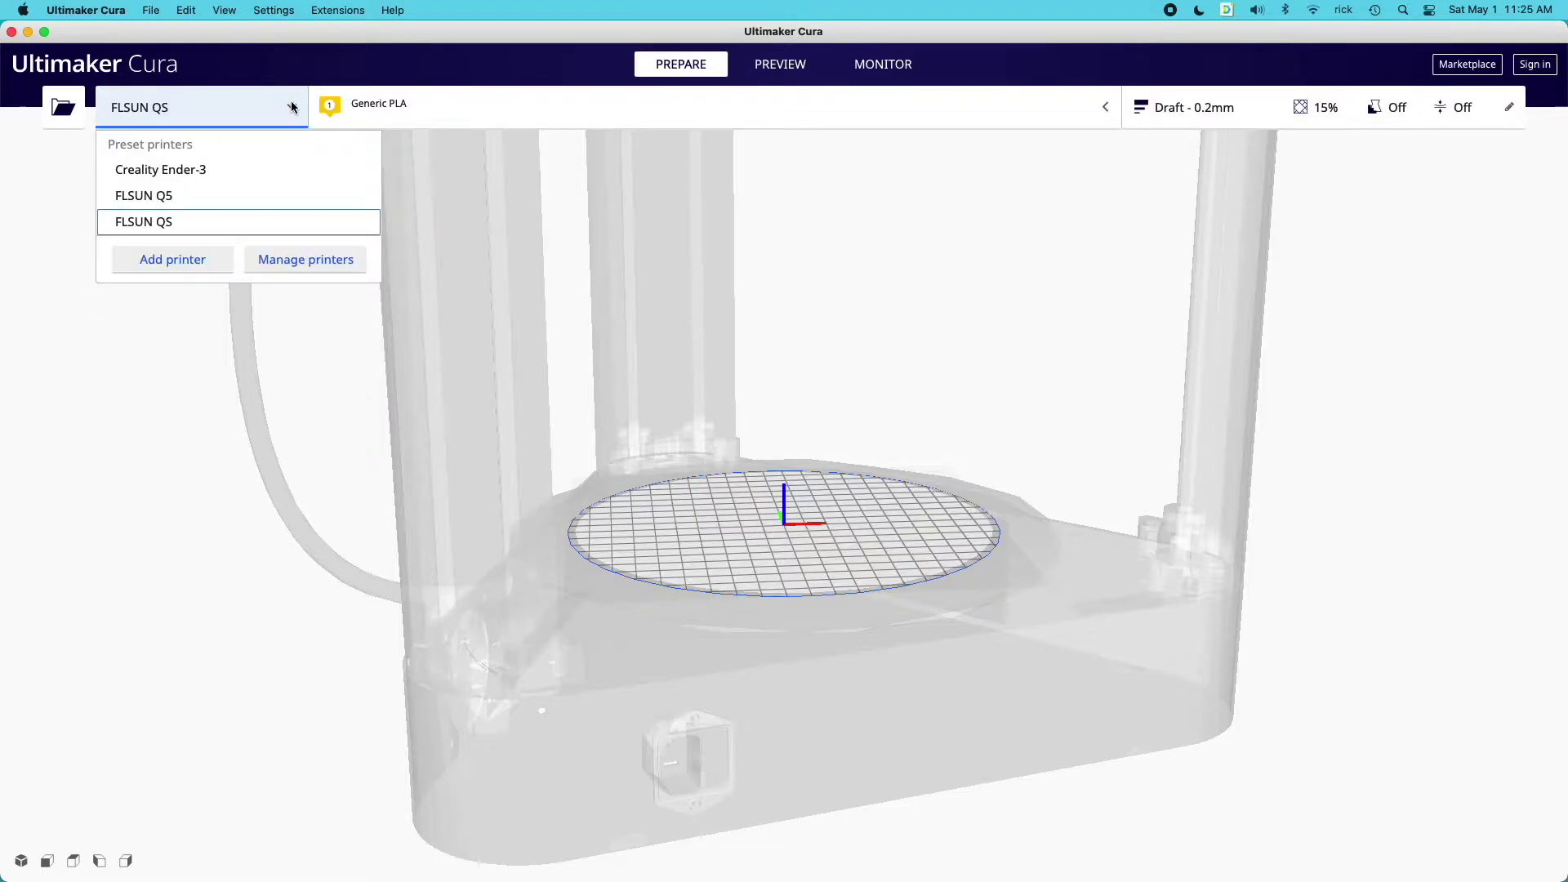
pyautogui.click(169, 258)
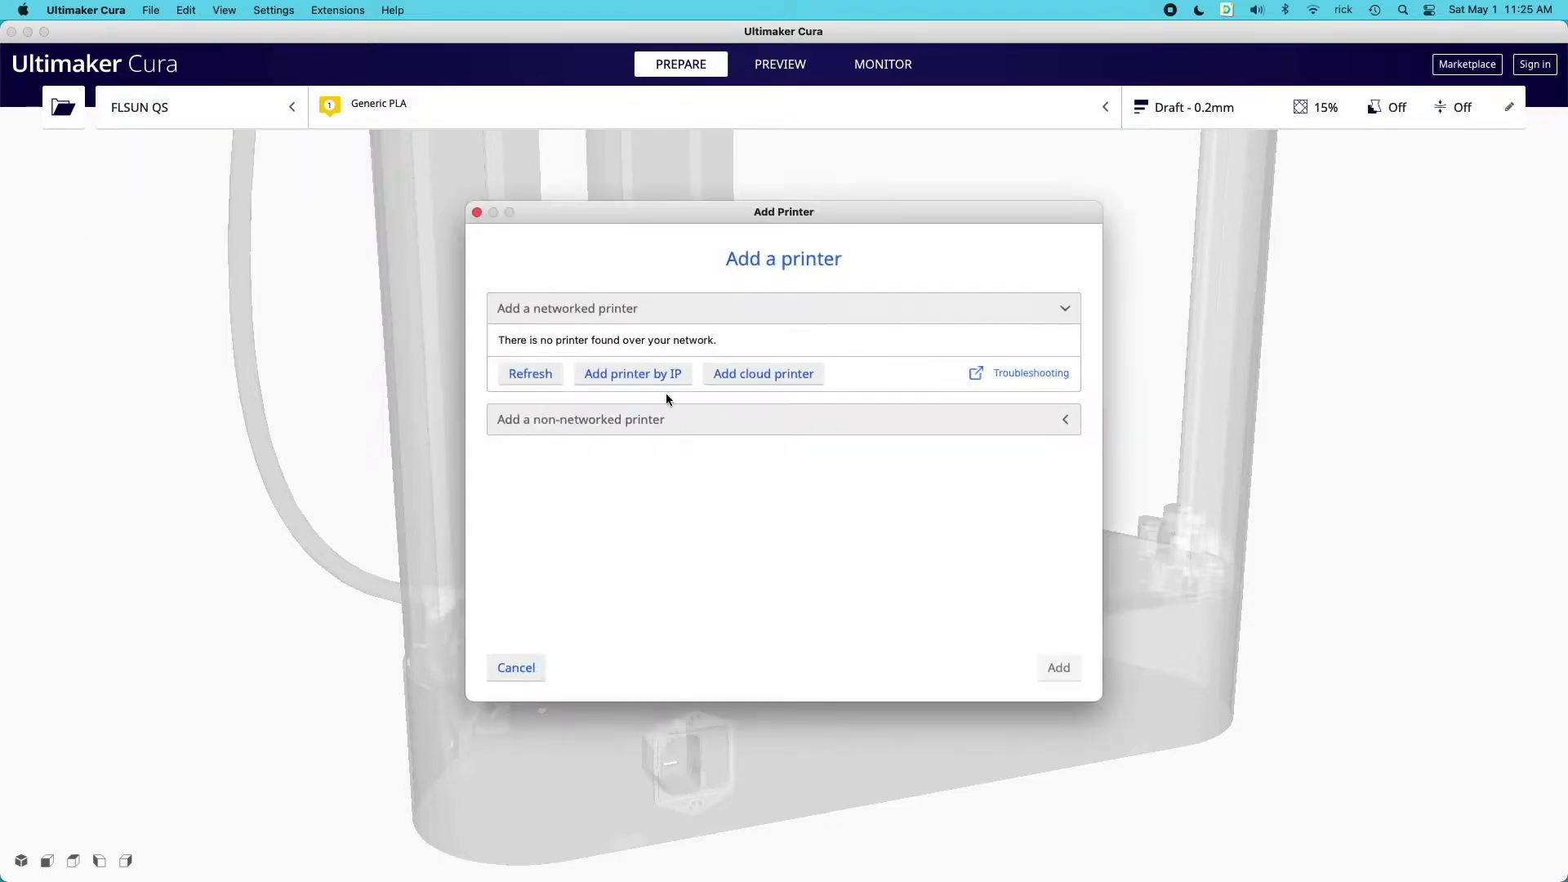
pyautogui.click(668, 418)
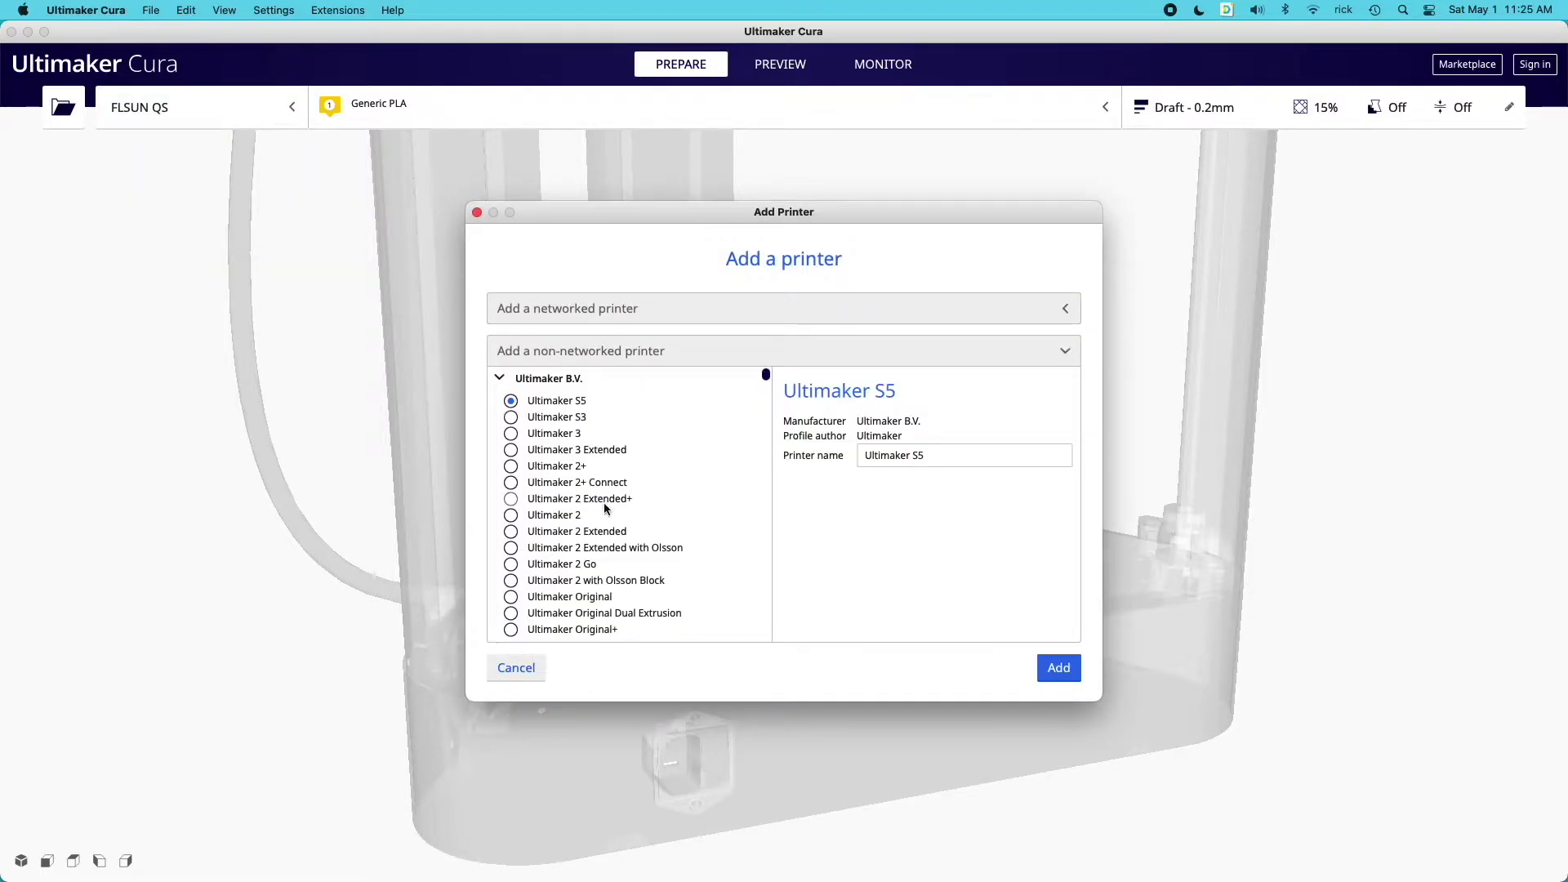
pyautogui.scroll(-10, 604, 504)
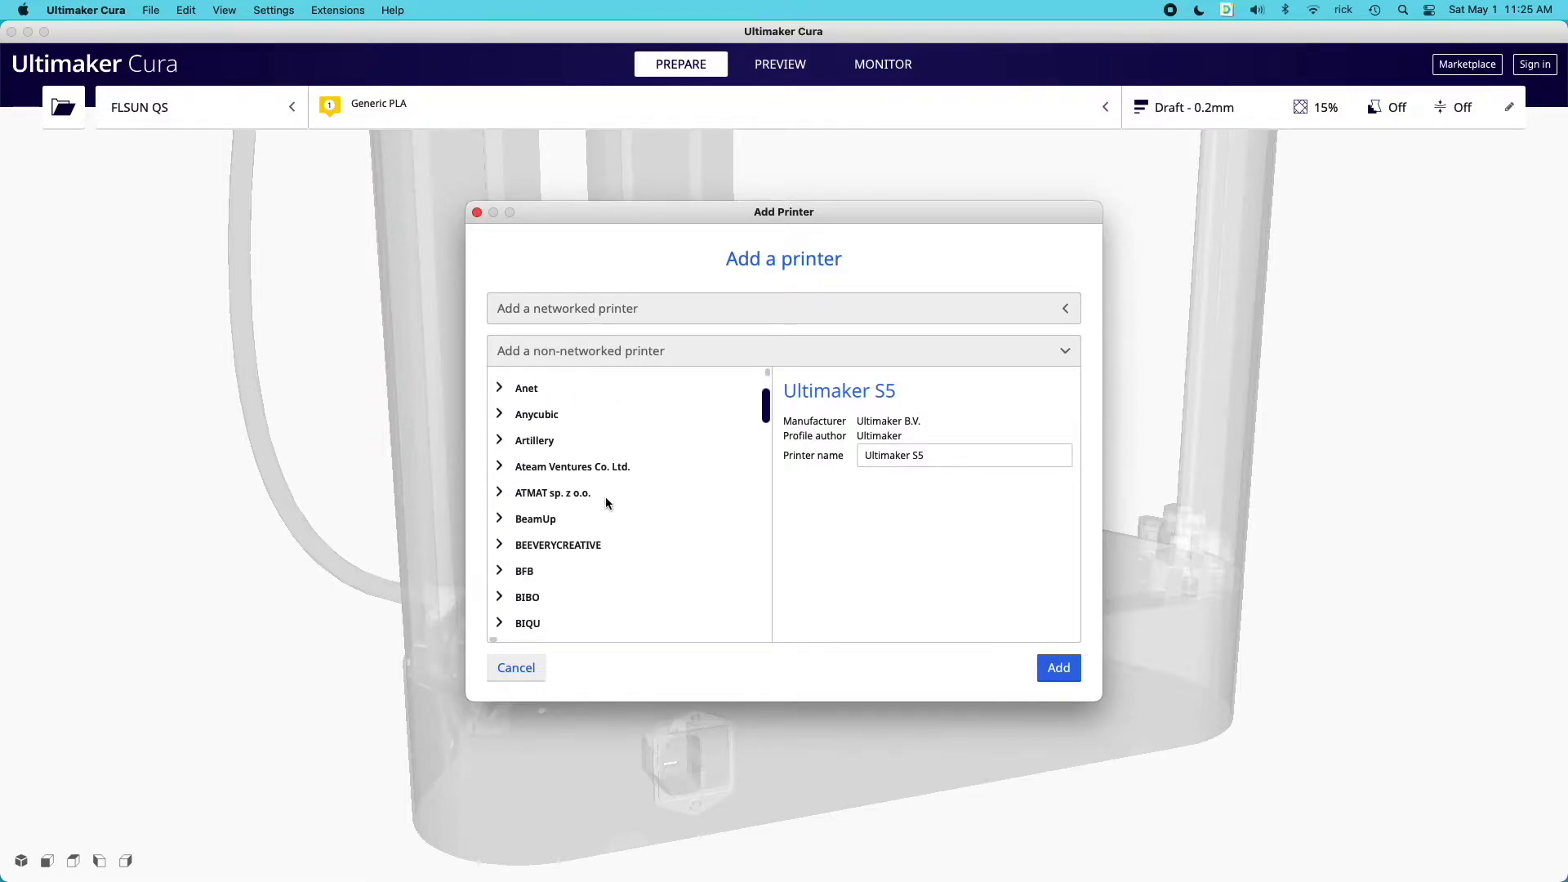
pyautogui.scroll(-10, 605, 499)
pyautogui.scroll(-5, 605, 499)
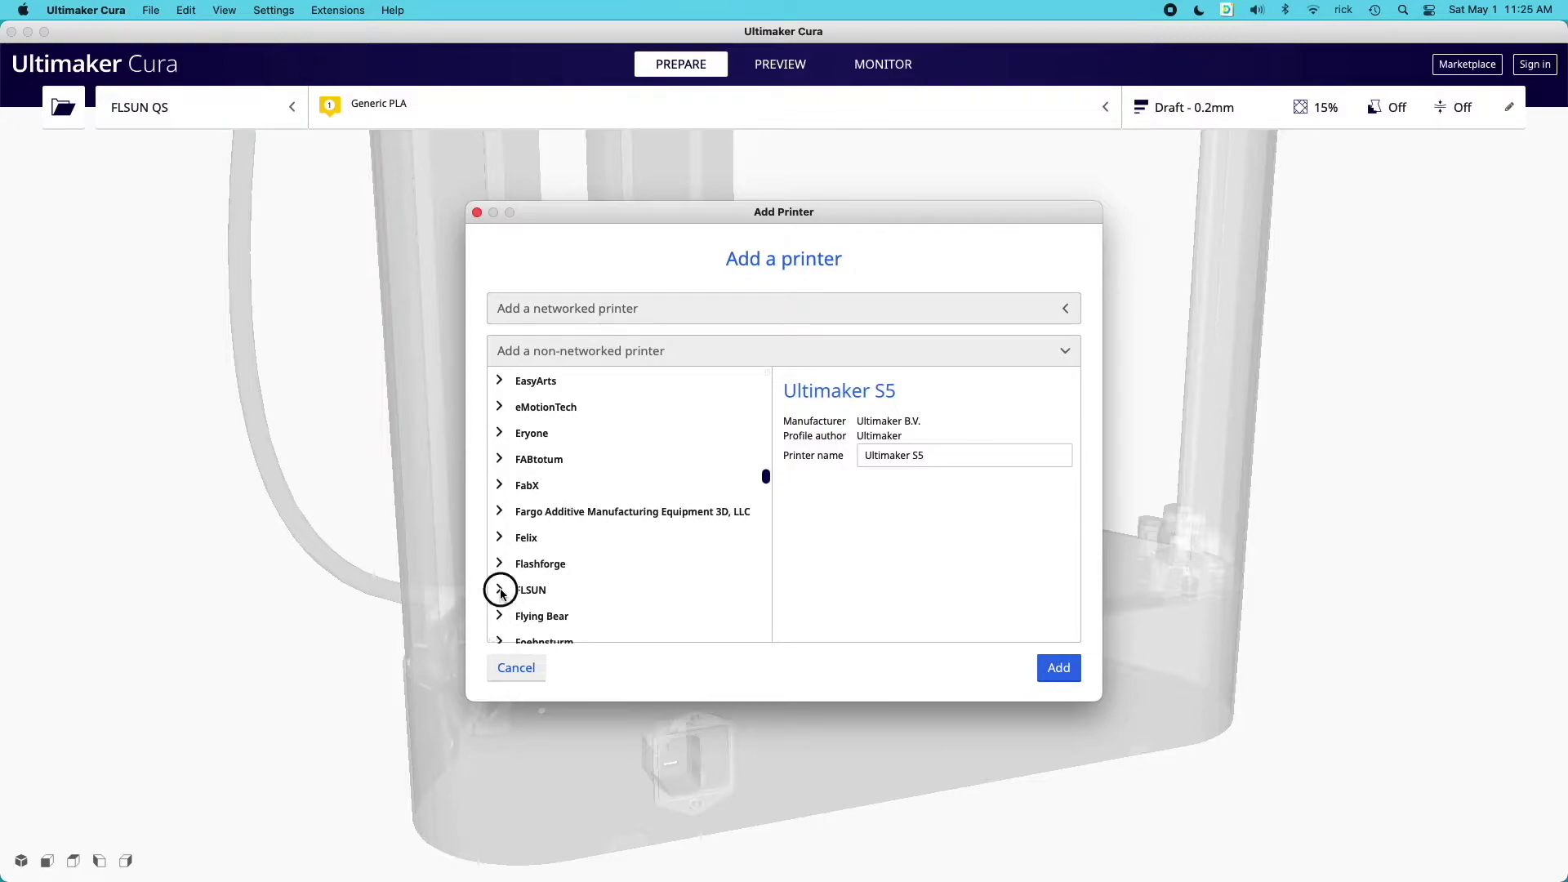
pyautogui.click(510, 589)
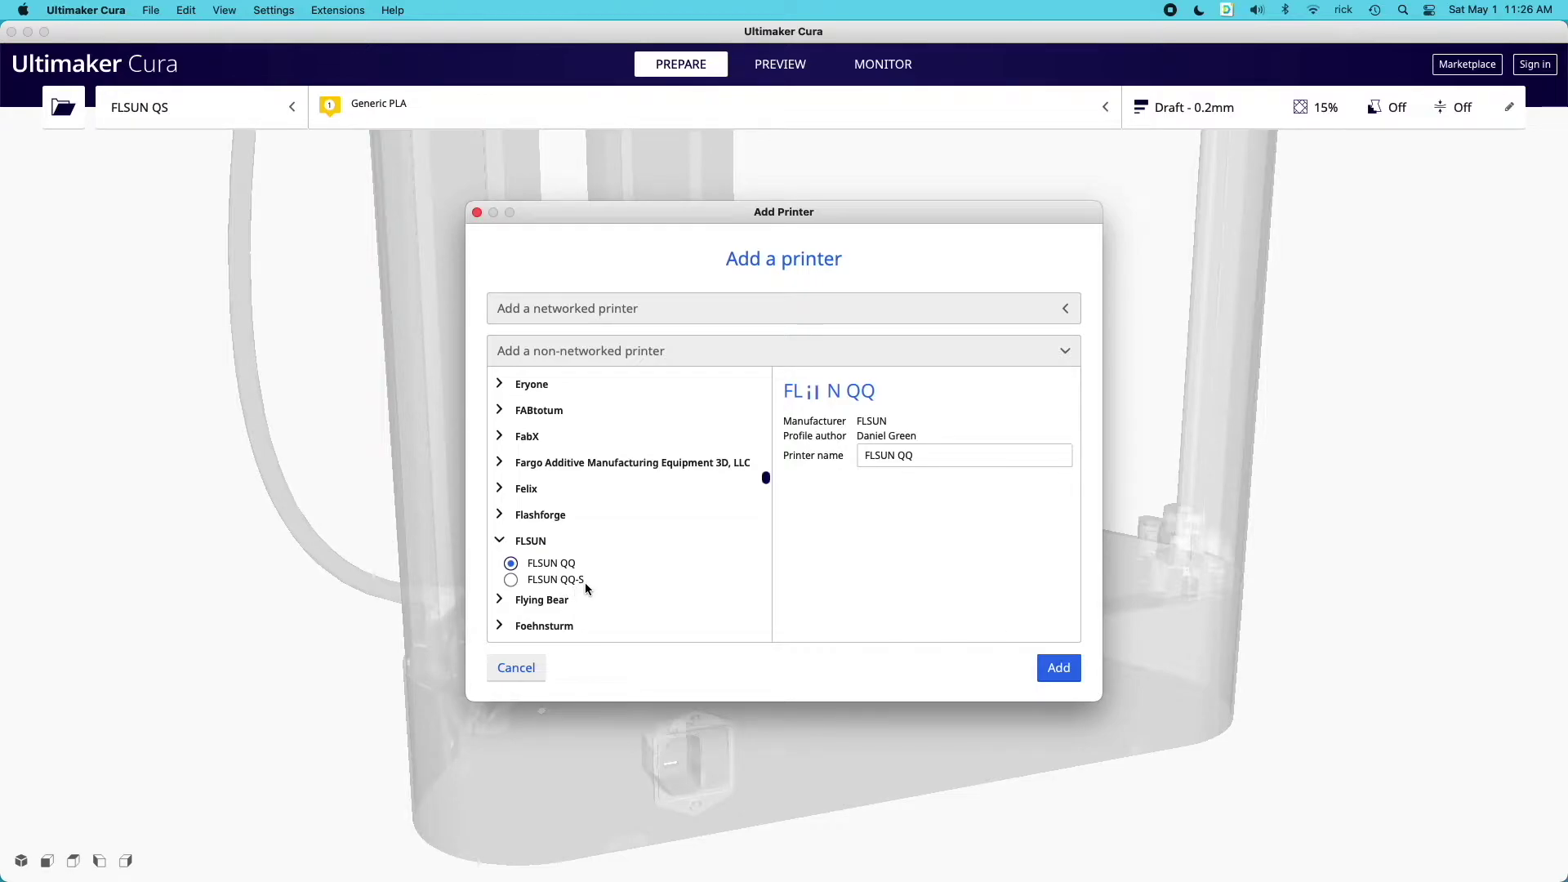
pyautogui.click(477, 213)
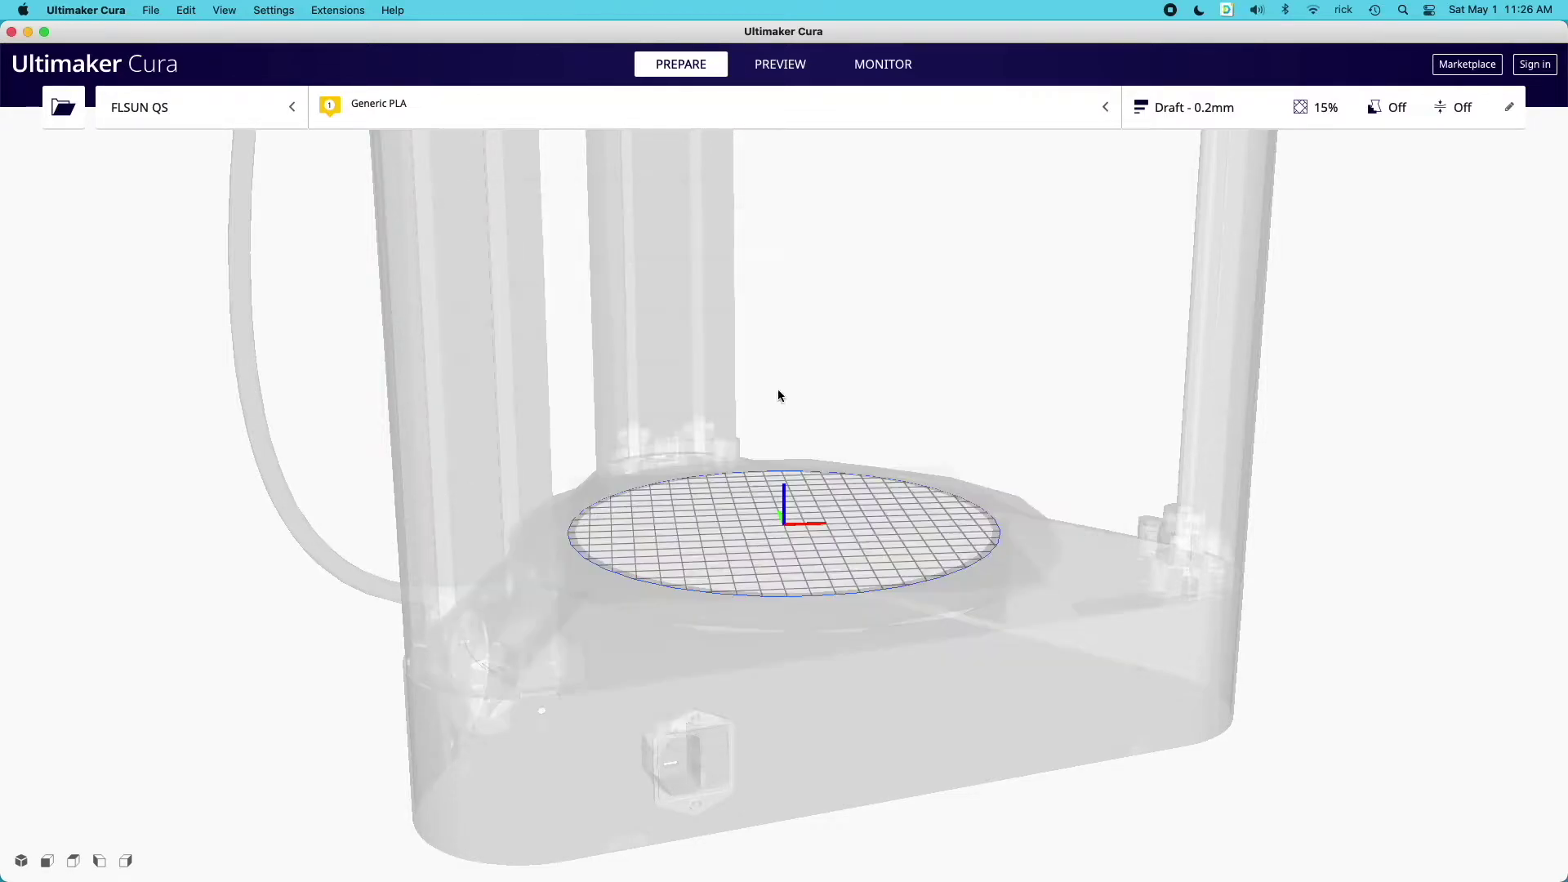
# - Return to the stl files folder and open Penguin_Skull_Supported.stl in Ultimaker Cura
pyautogui.press('F11')
pyautogui.press('F11')
pyautogui.hotkey('ctrl', 'Up')
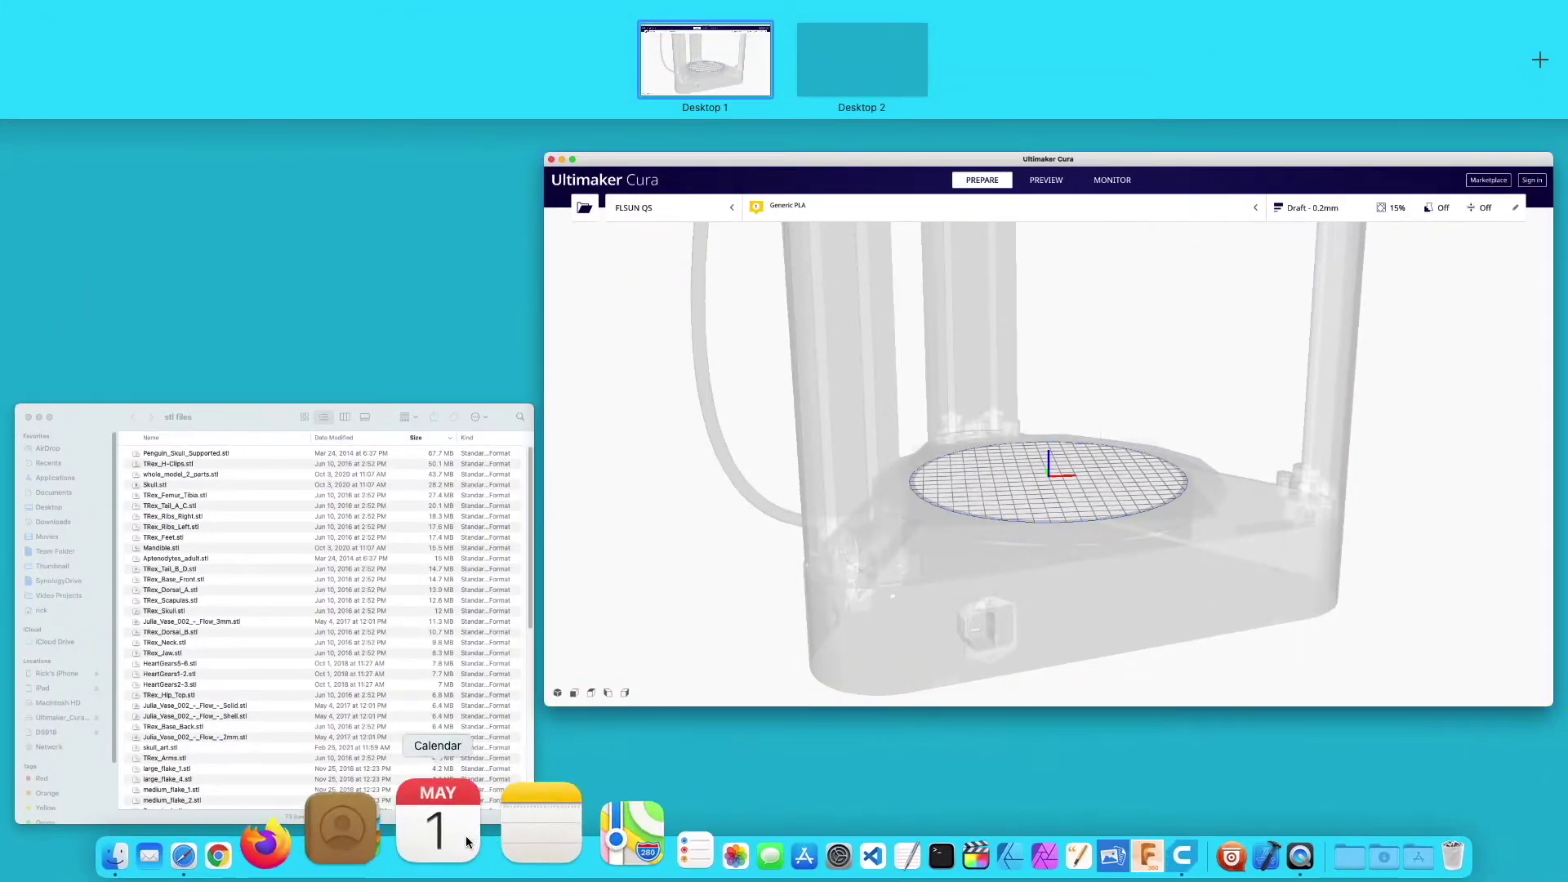
pyautogui.click(301, 689)
pyautogui.doubleClick(465, 115)
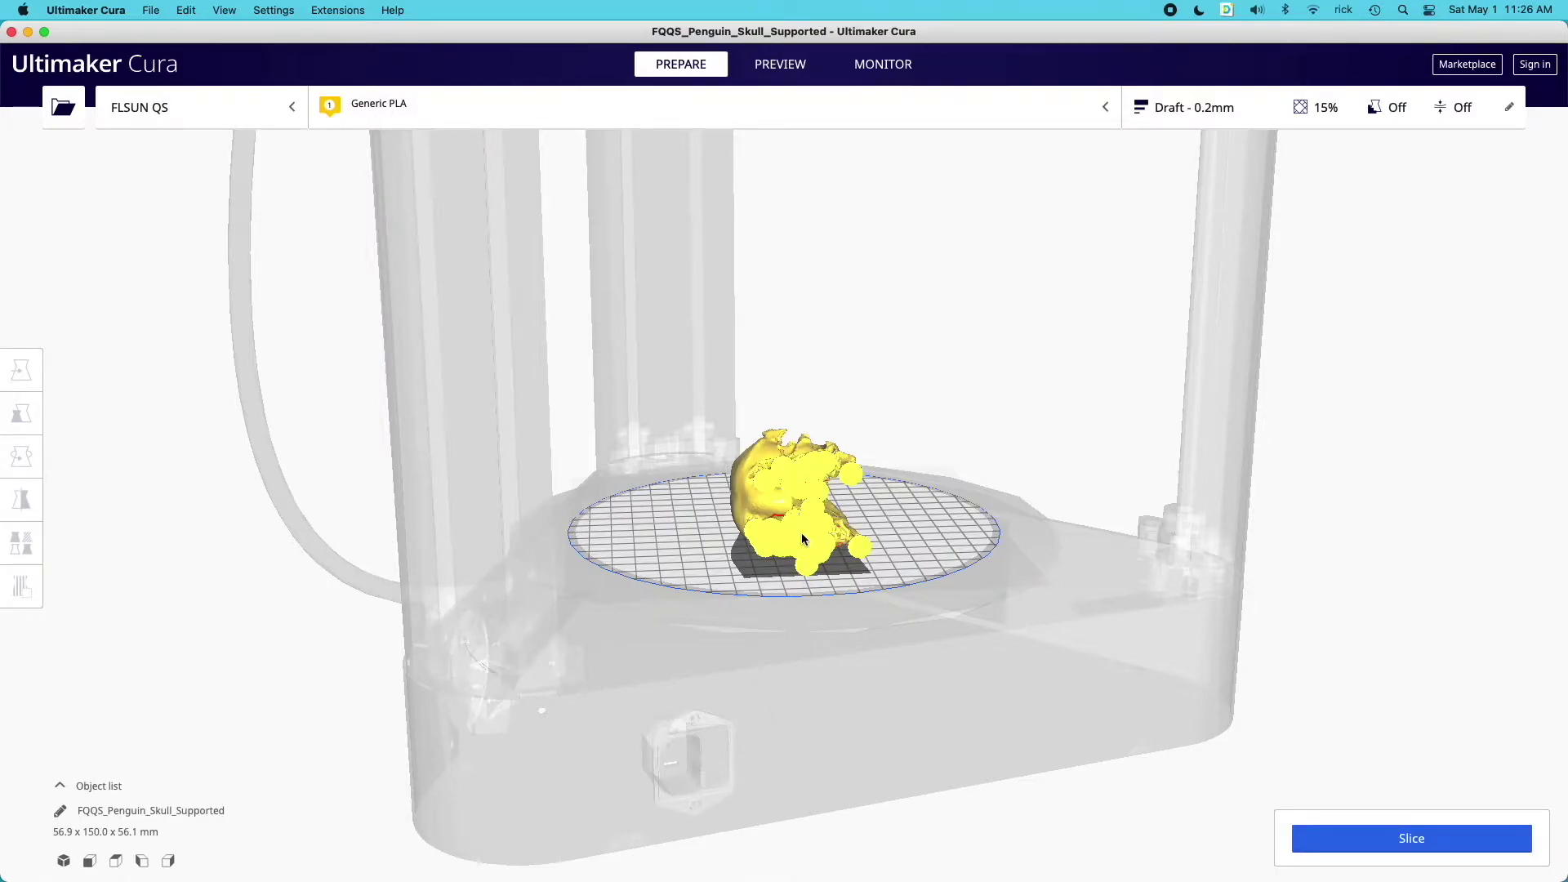
# - Slice the supported penguin skull for the FLSUN QS with the Draft 0.2 mm profile and show its layer preview
pyautogui.moveTo(806, 532); pyautogui.dragTo(703, 539, button='right')
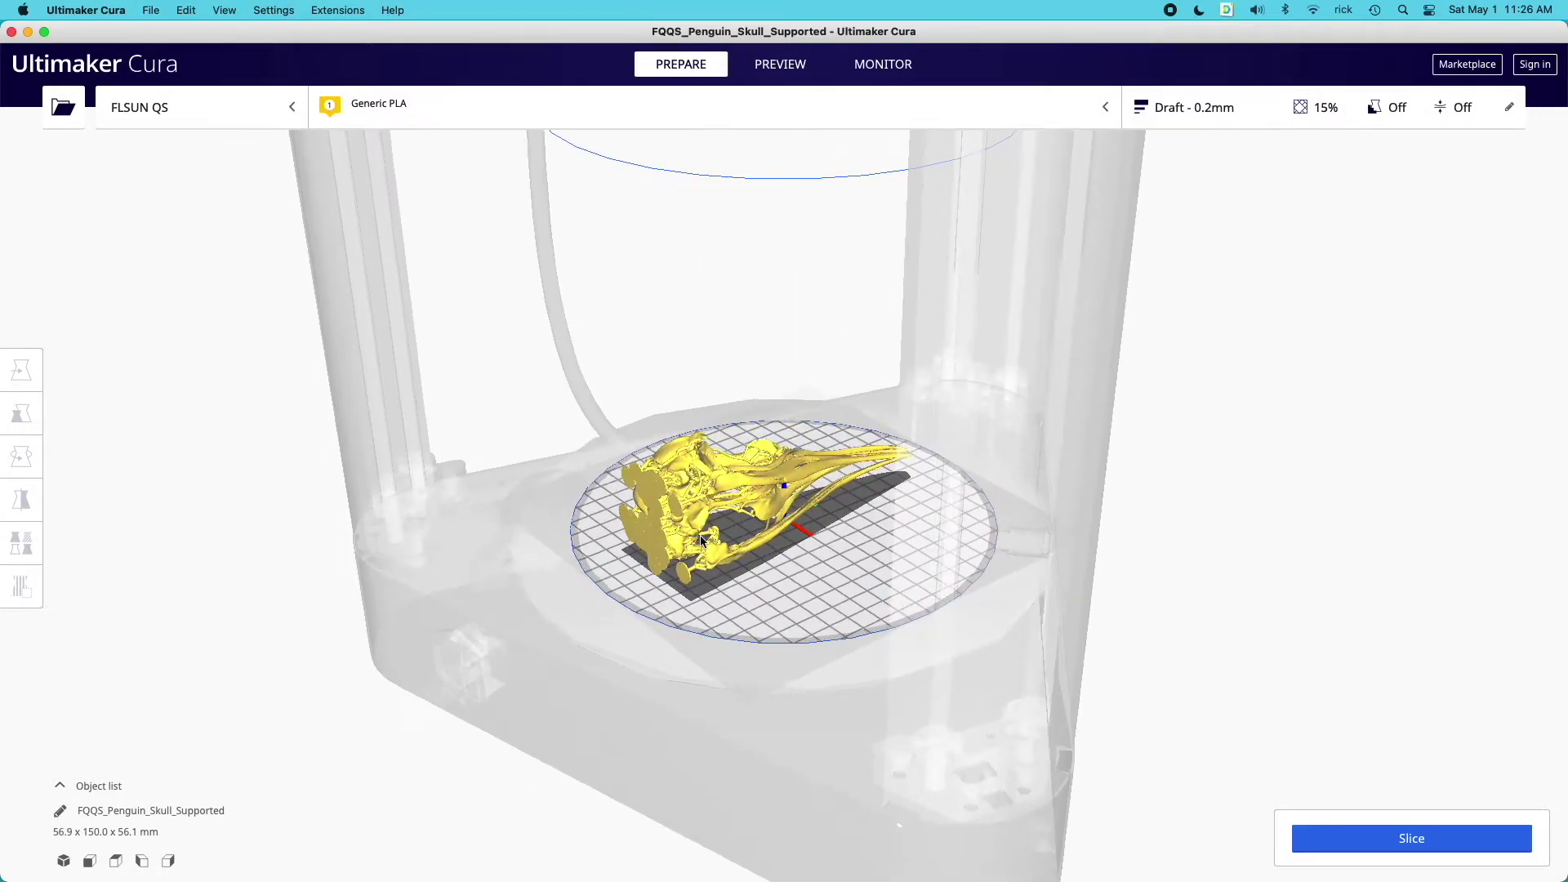
pyautogui.scroll(10, 702, 539)
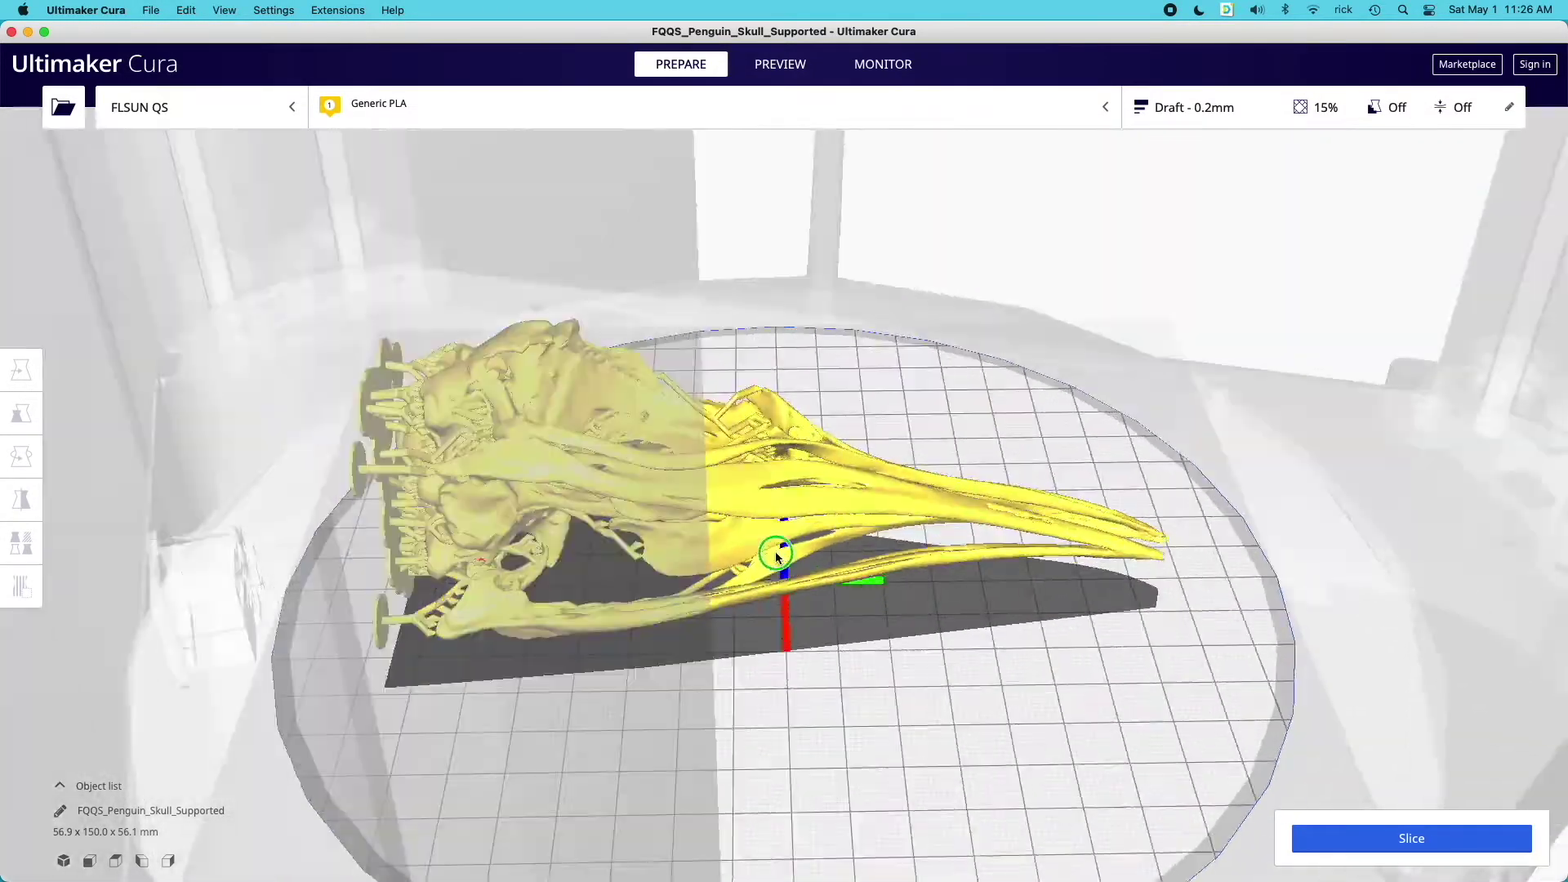
pyautogui.scroll(6, 777, 556)
pyautogui.moveTo(777, 556); pyautogui.dragTo(489, 398, button='right')
pyautogui.scroll(5, 489, 398)
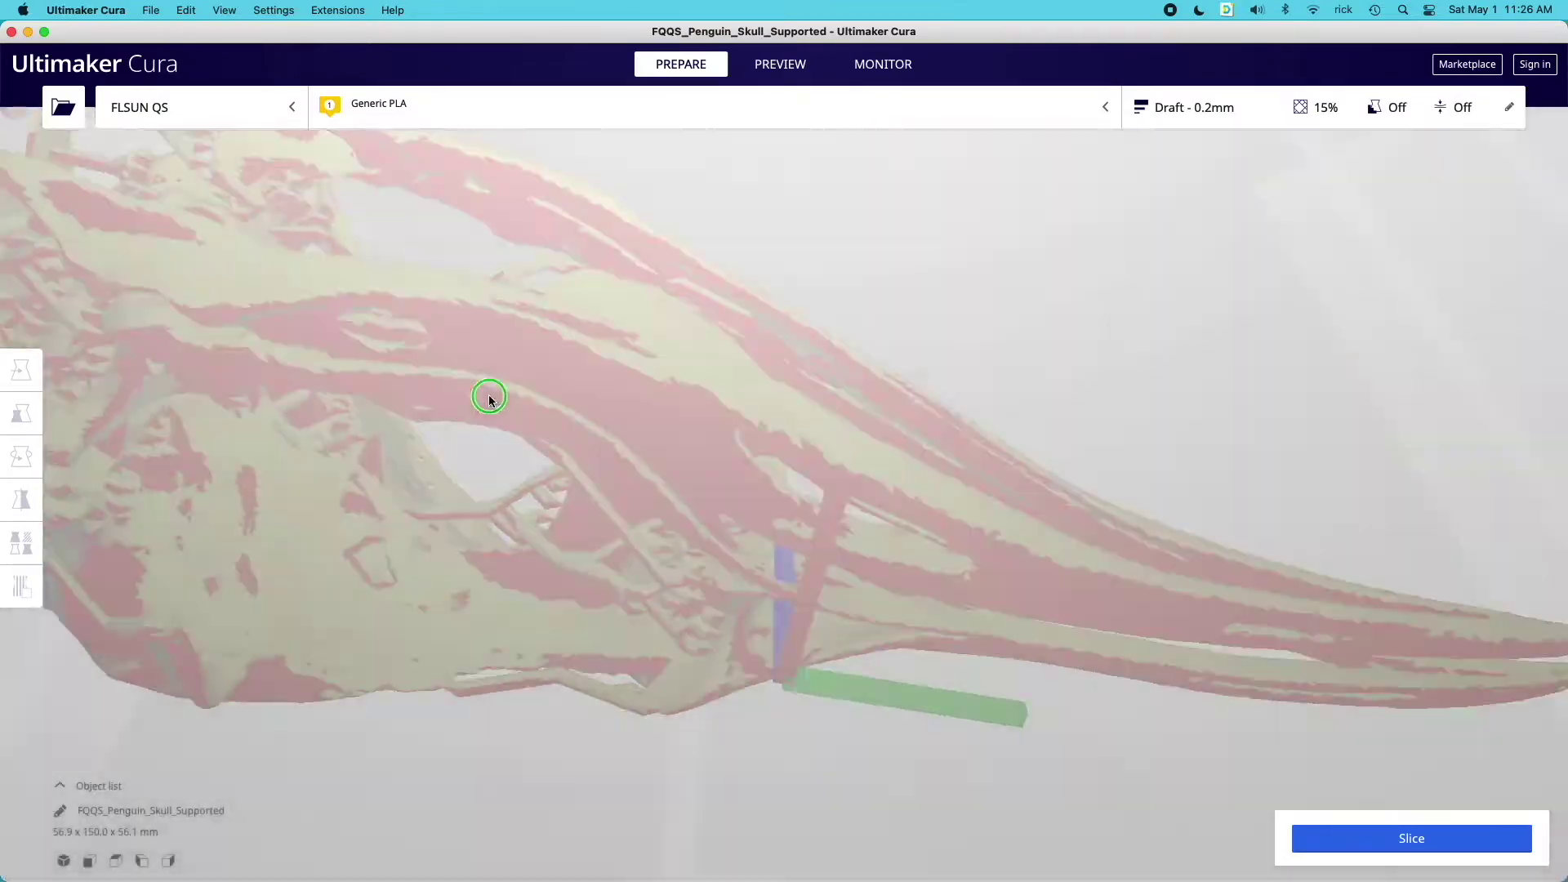
pyautogui.scroll(-5, 489, 398)
pyautogui.moveTo(640, 633); pyautogui.dragTo(976, 561, button='right')
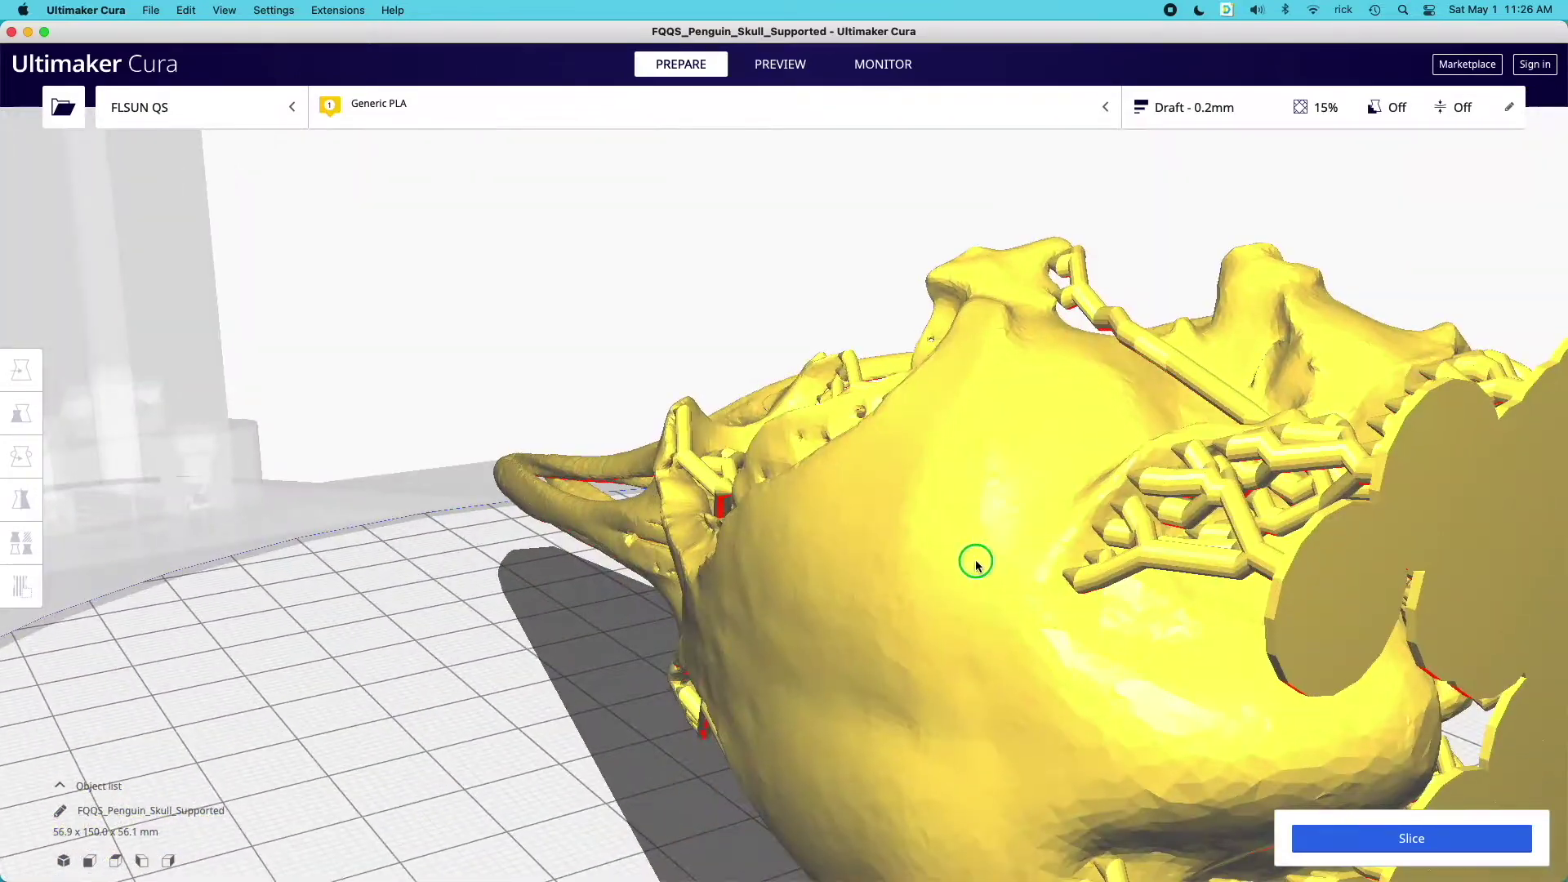
pyautogui.click(1438, 838)
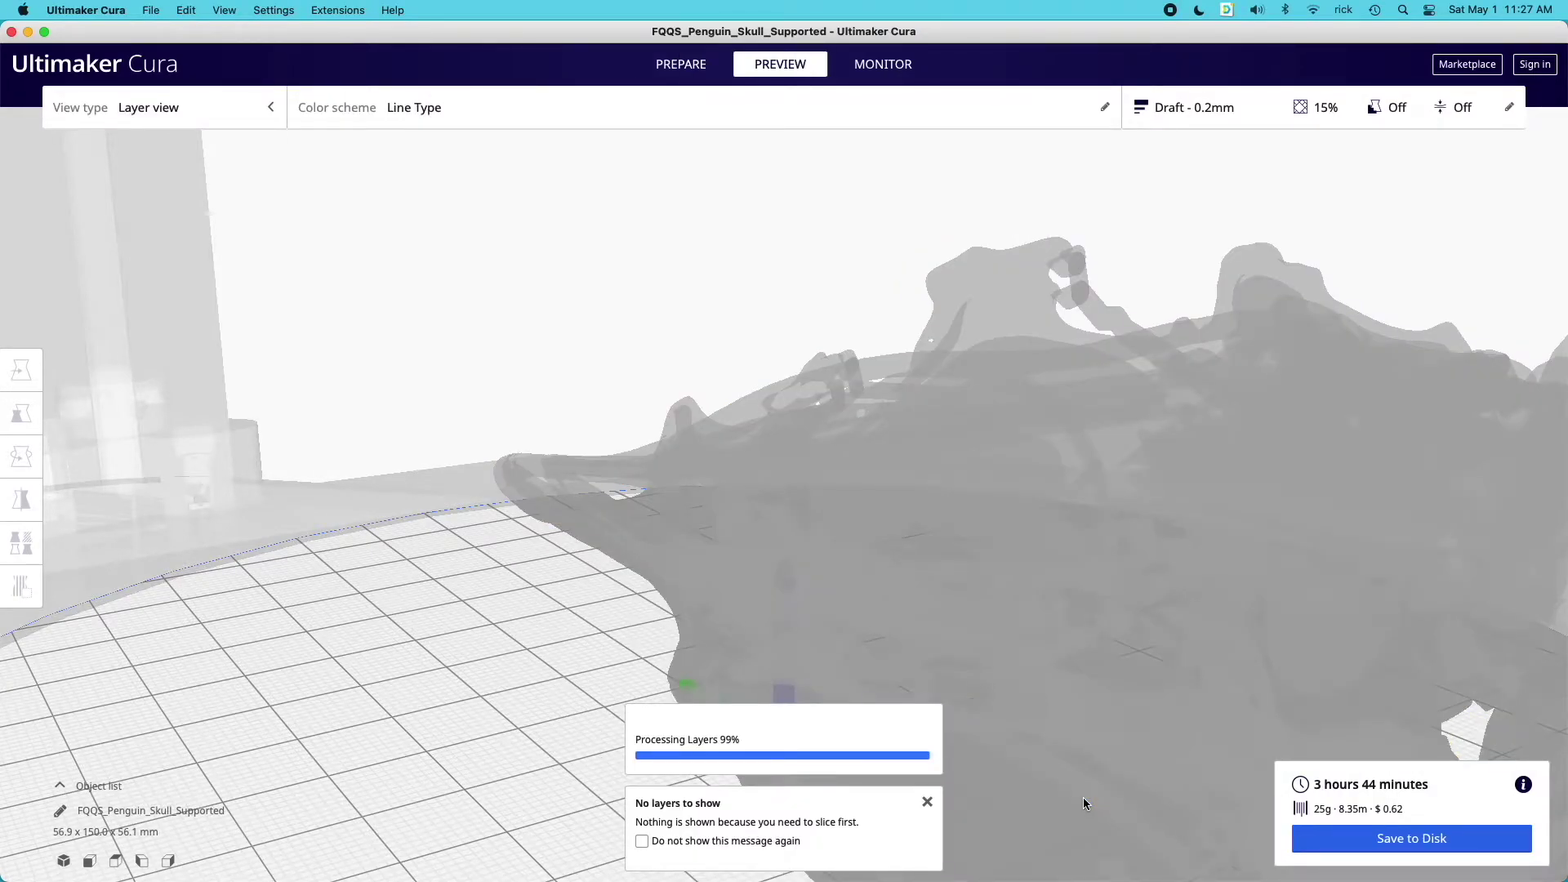
# - Inspect the sliced skull's layers in the preview, lowering the top visible layer to 198 and on to 133
pyautogui.scroll(1, 1197, 664)
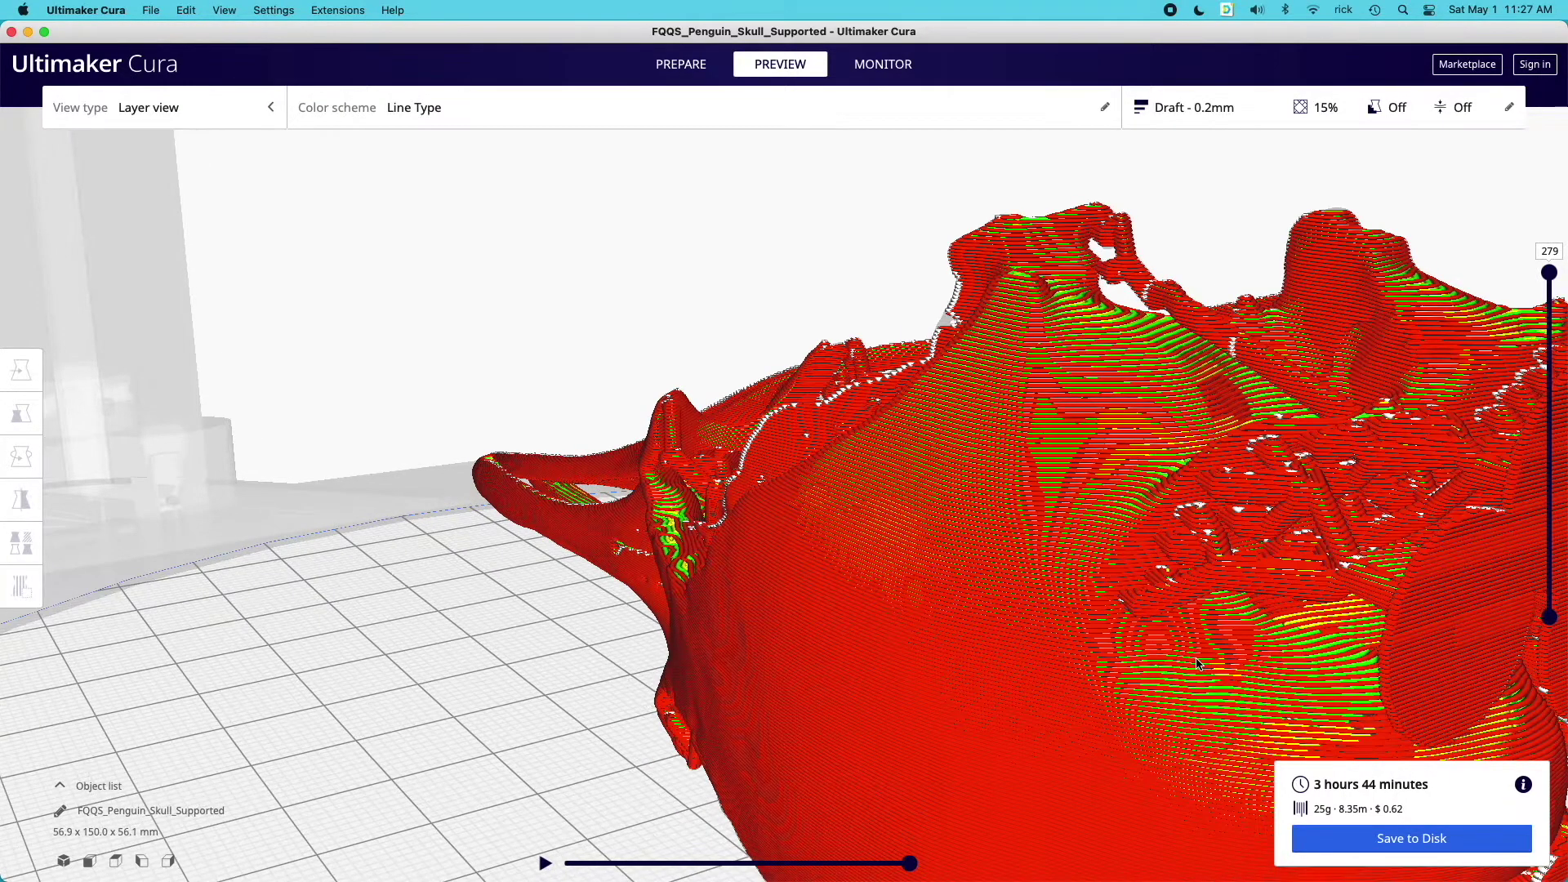
pyautogui.scroll(-4, 1197, 663)
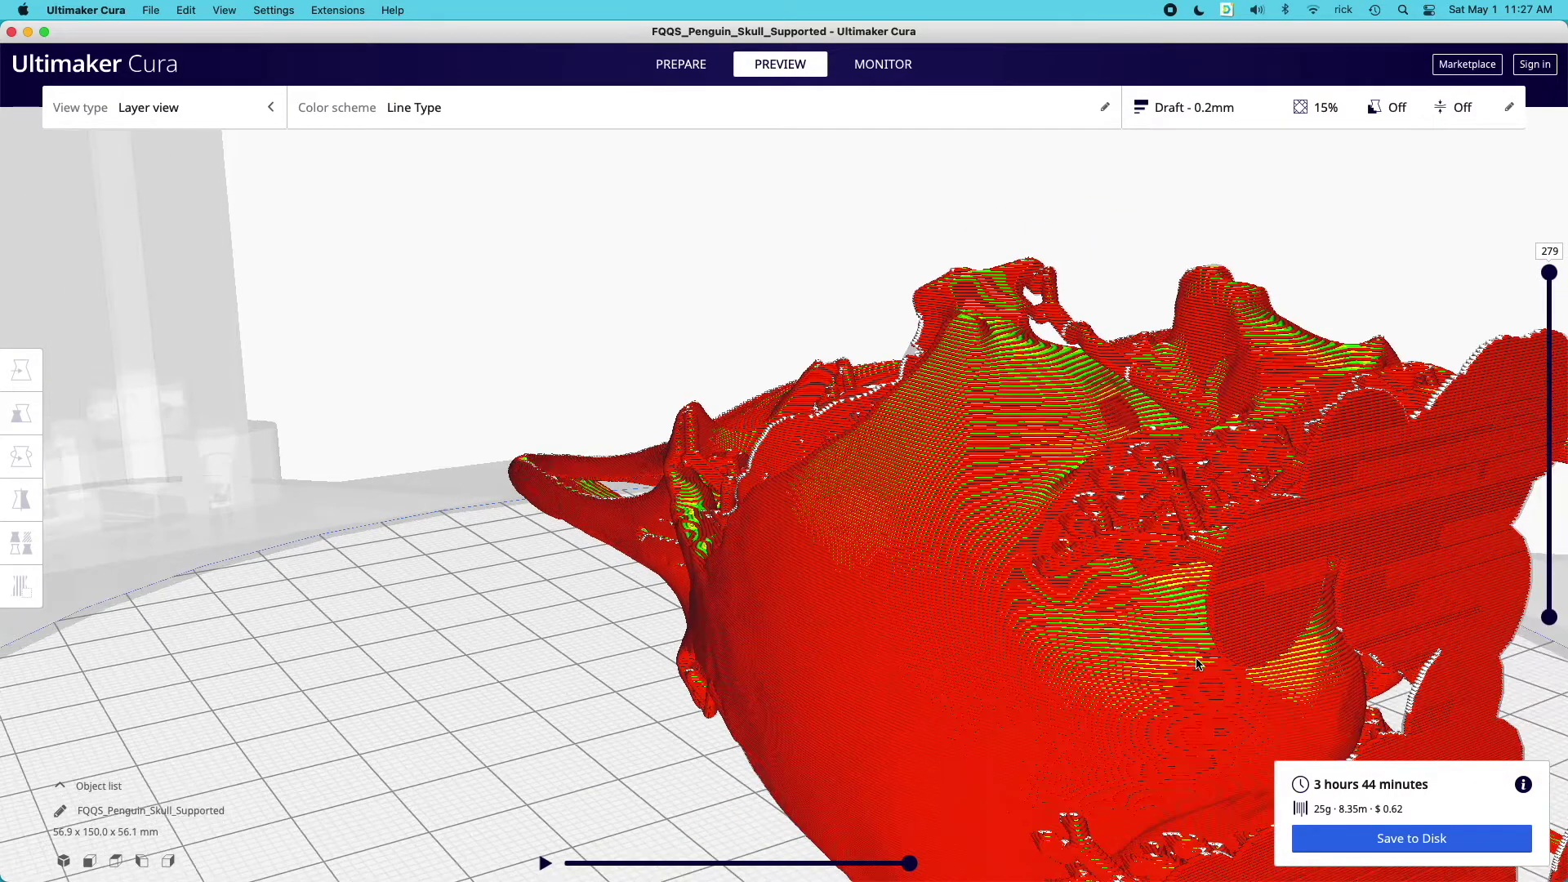
pyautogui.scroll(-2, 1197, 664)
pyautogui.moveTo(1197, 664); pyautogui.dragTo(1551, 281, button='right')
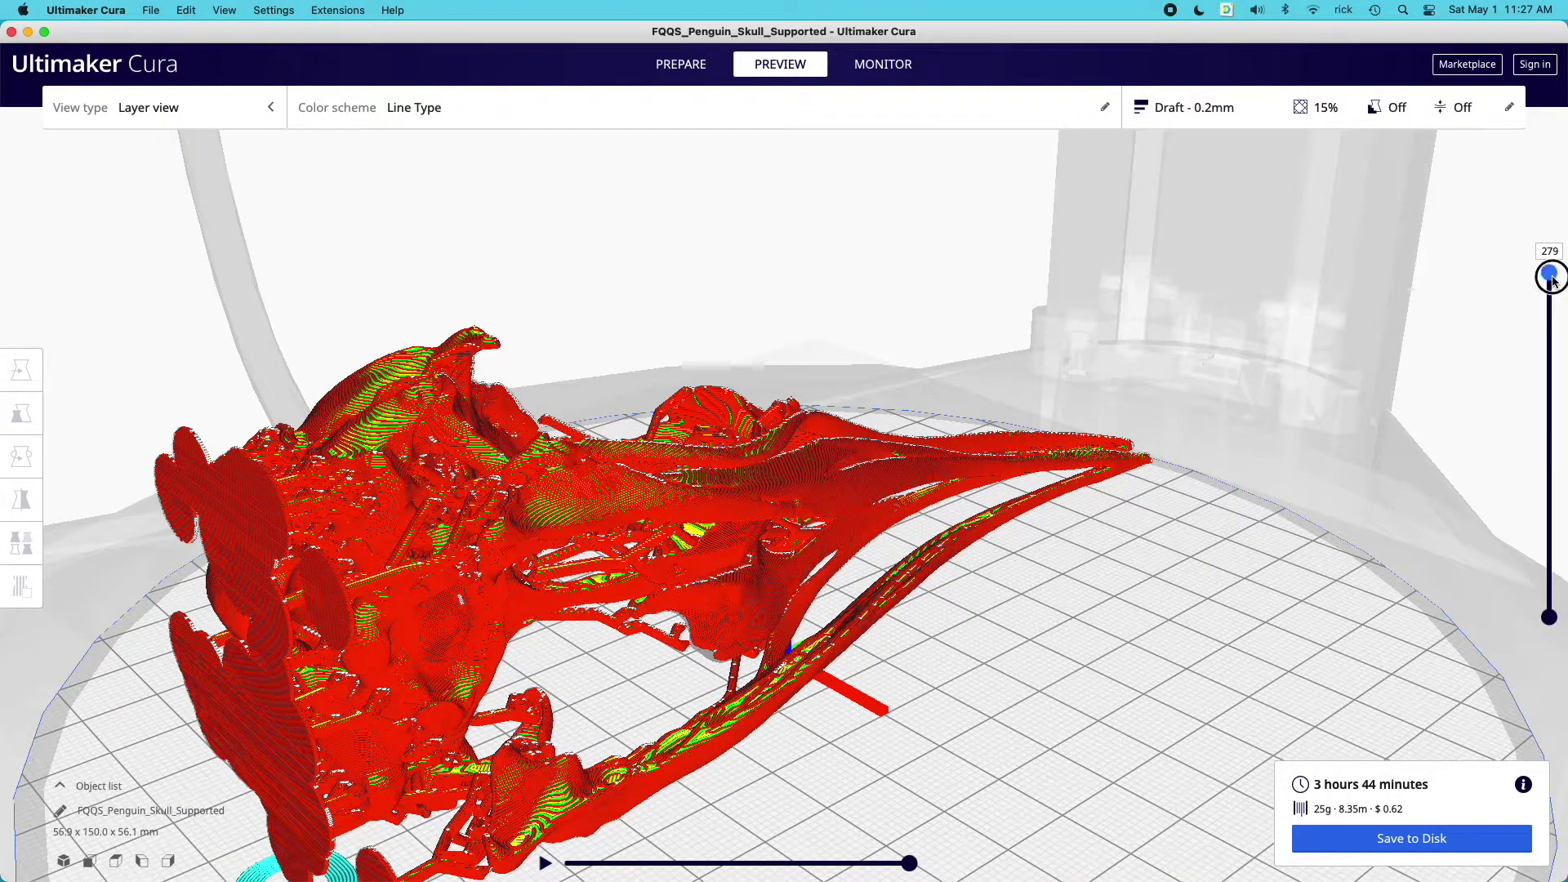
pyautogui.moveTo(1551, 282); pyautogui.dragTo(1555, 373)
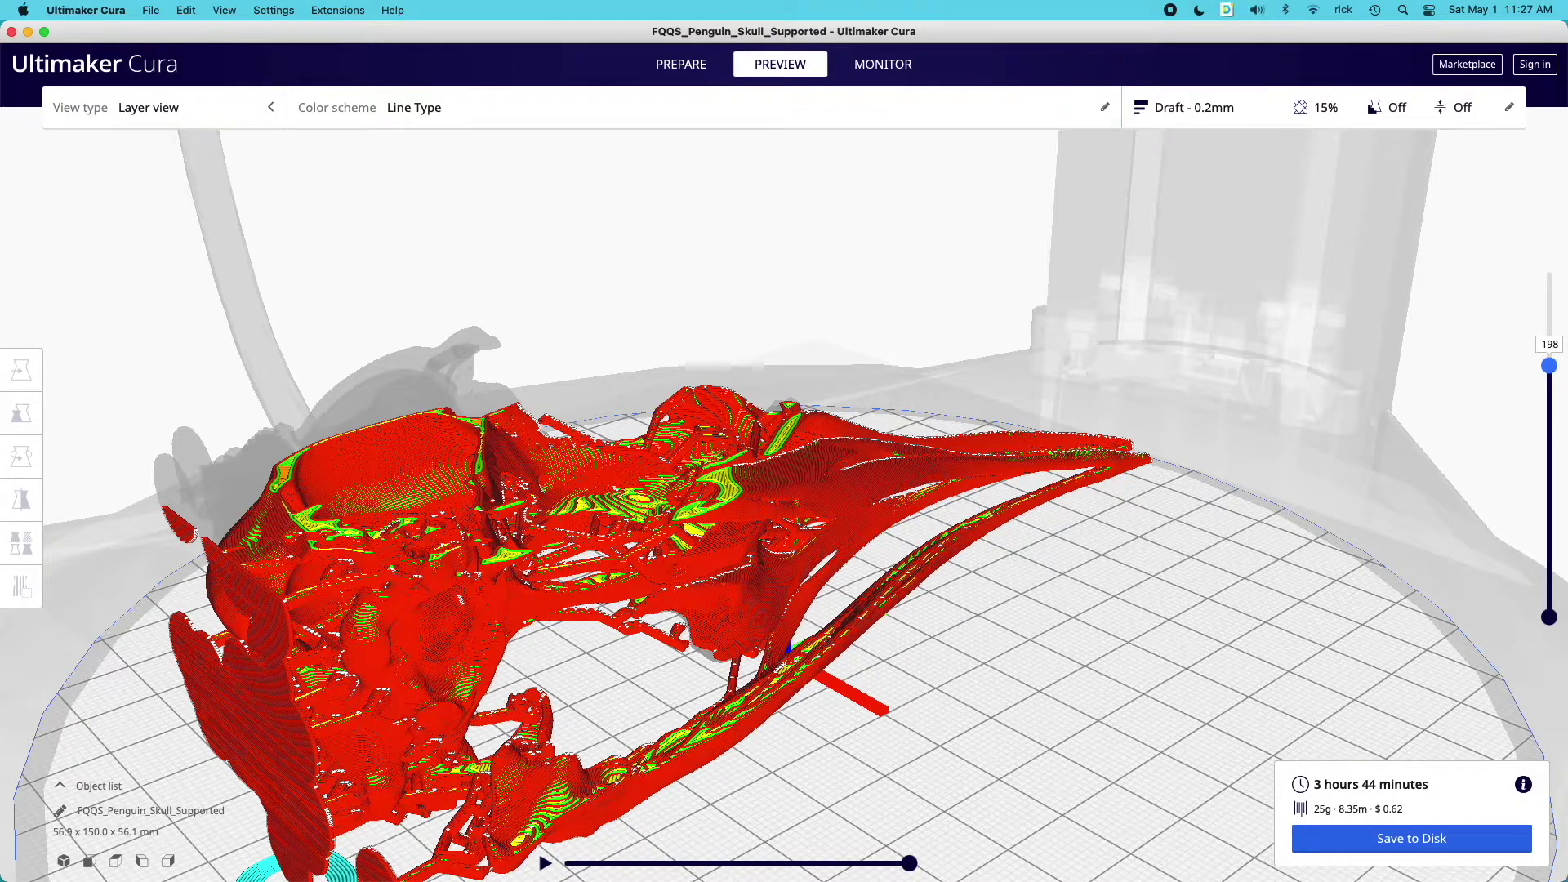
pyautogui.moveTo(1549, 366); pyautogui.dragTo(1549, 441)
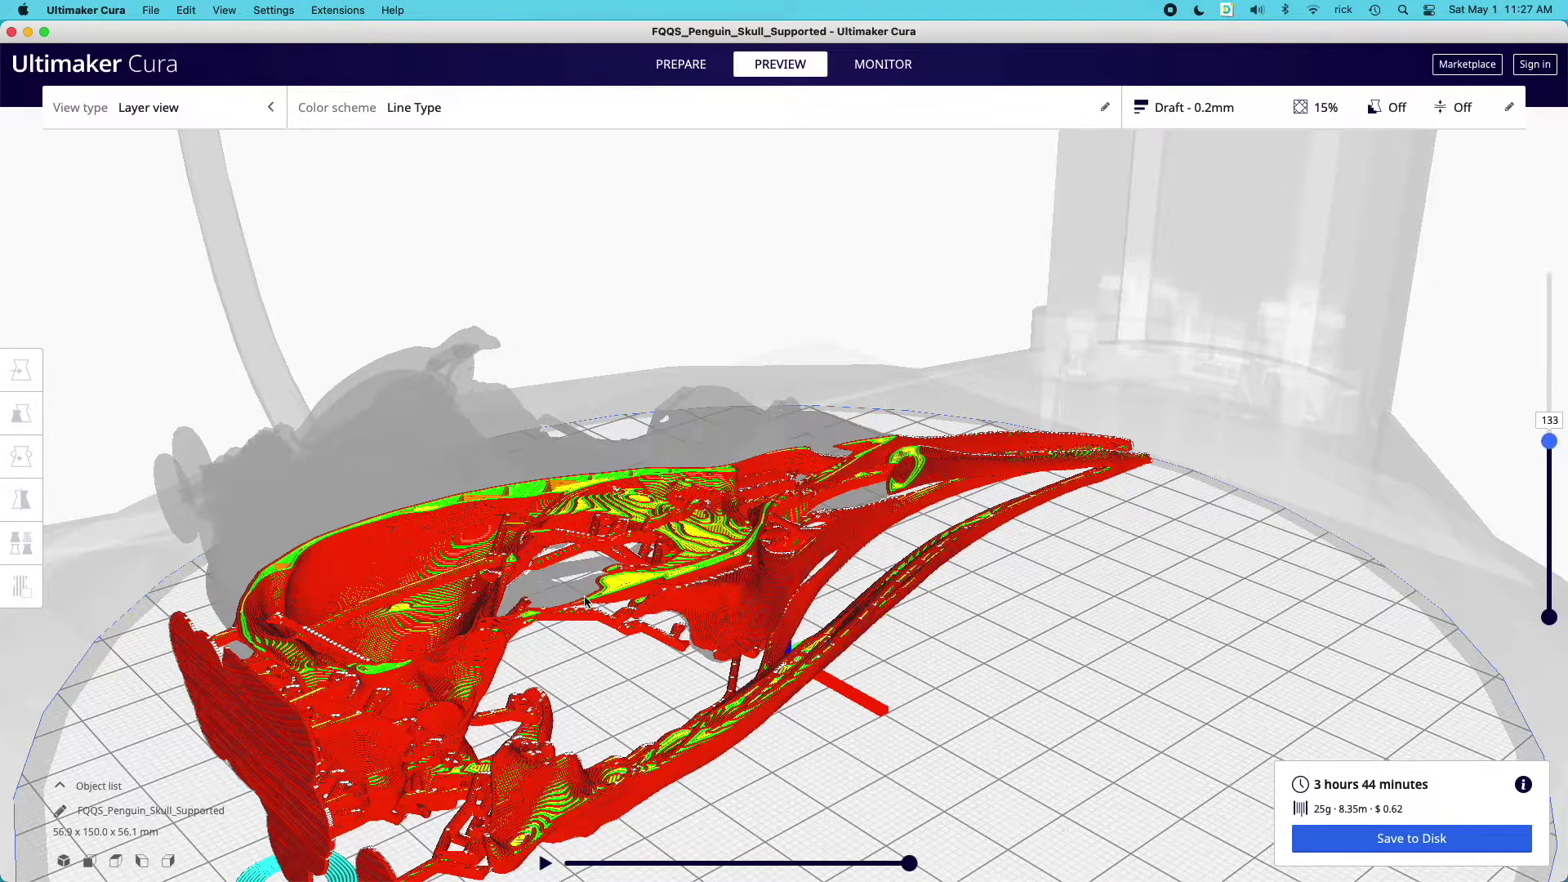
# - Save the sliced penguin skull to the Desktop as the G-code file FQQS_Penguin_Skull_Supported
pyautogui.moveTo(585, 601); pyautogui.dragTo(953, 583, button='right')
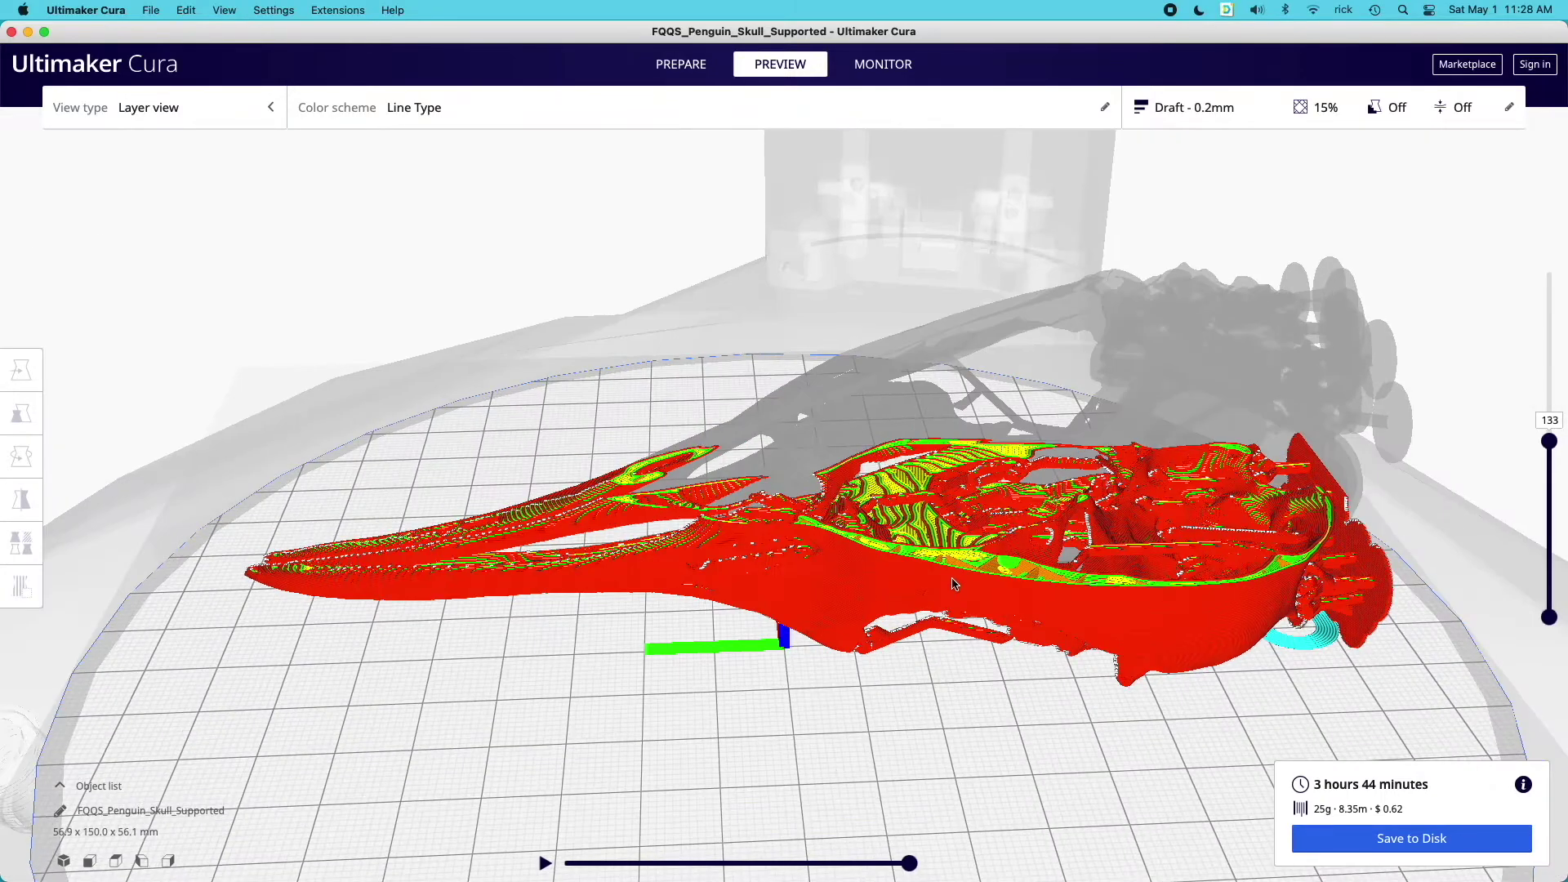
pyautogui.scroll(-5, 953, 583)
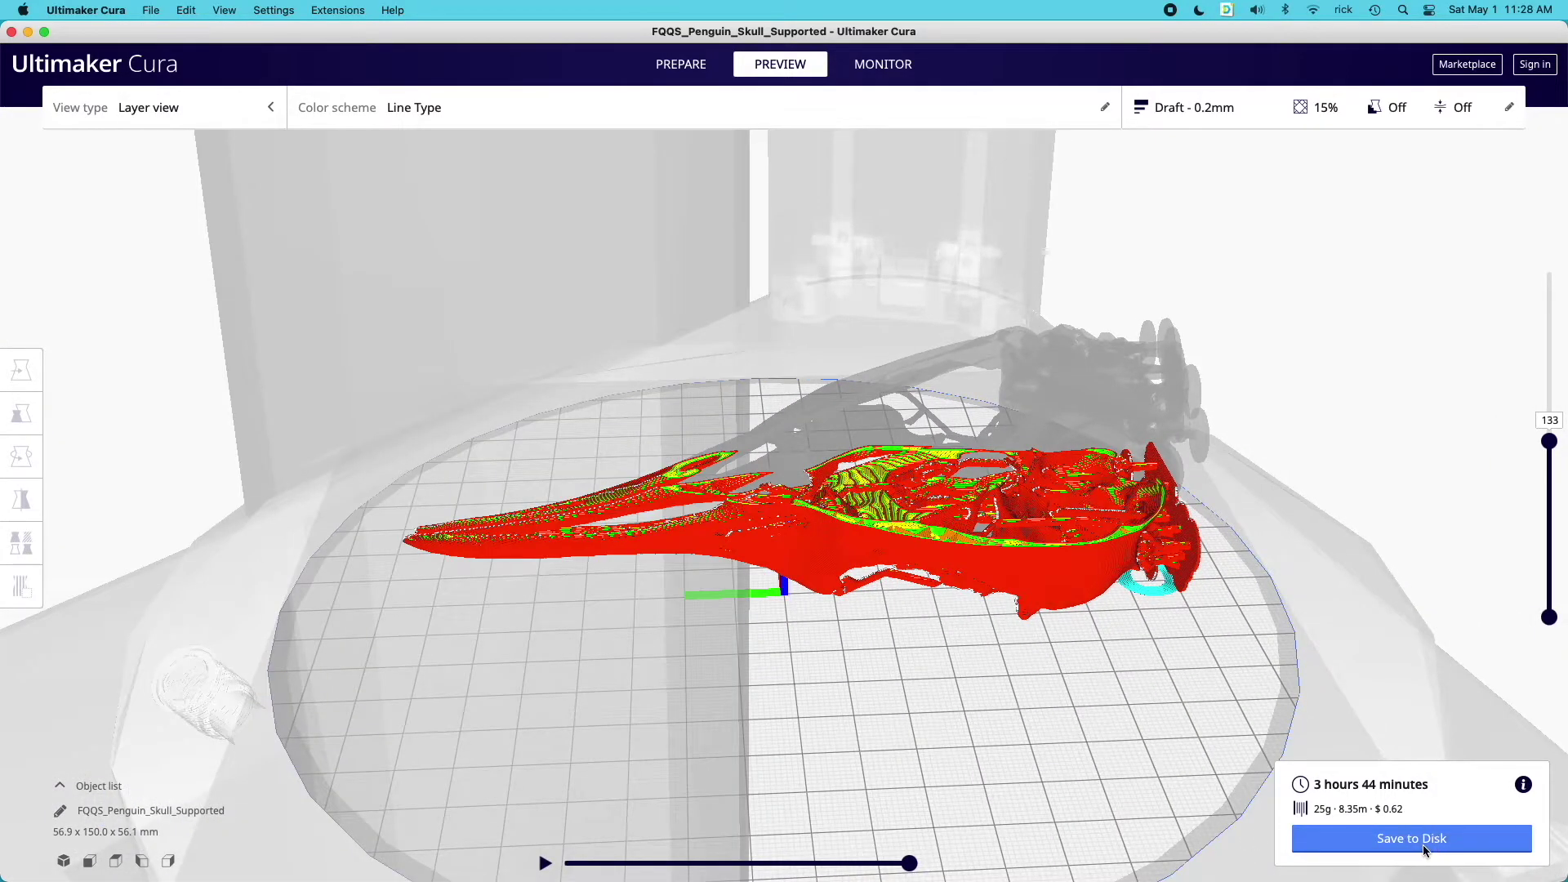
pyautogui.click(1423, 844)
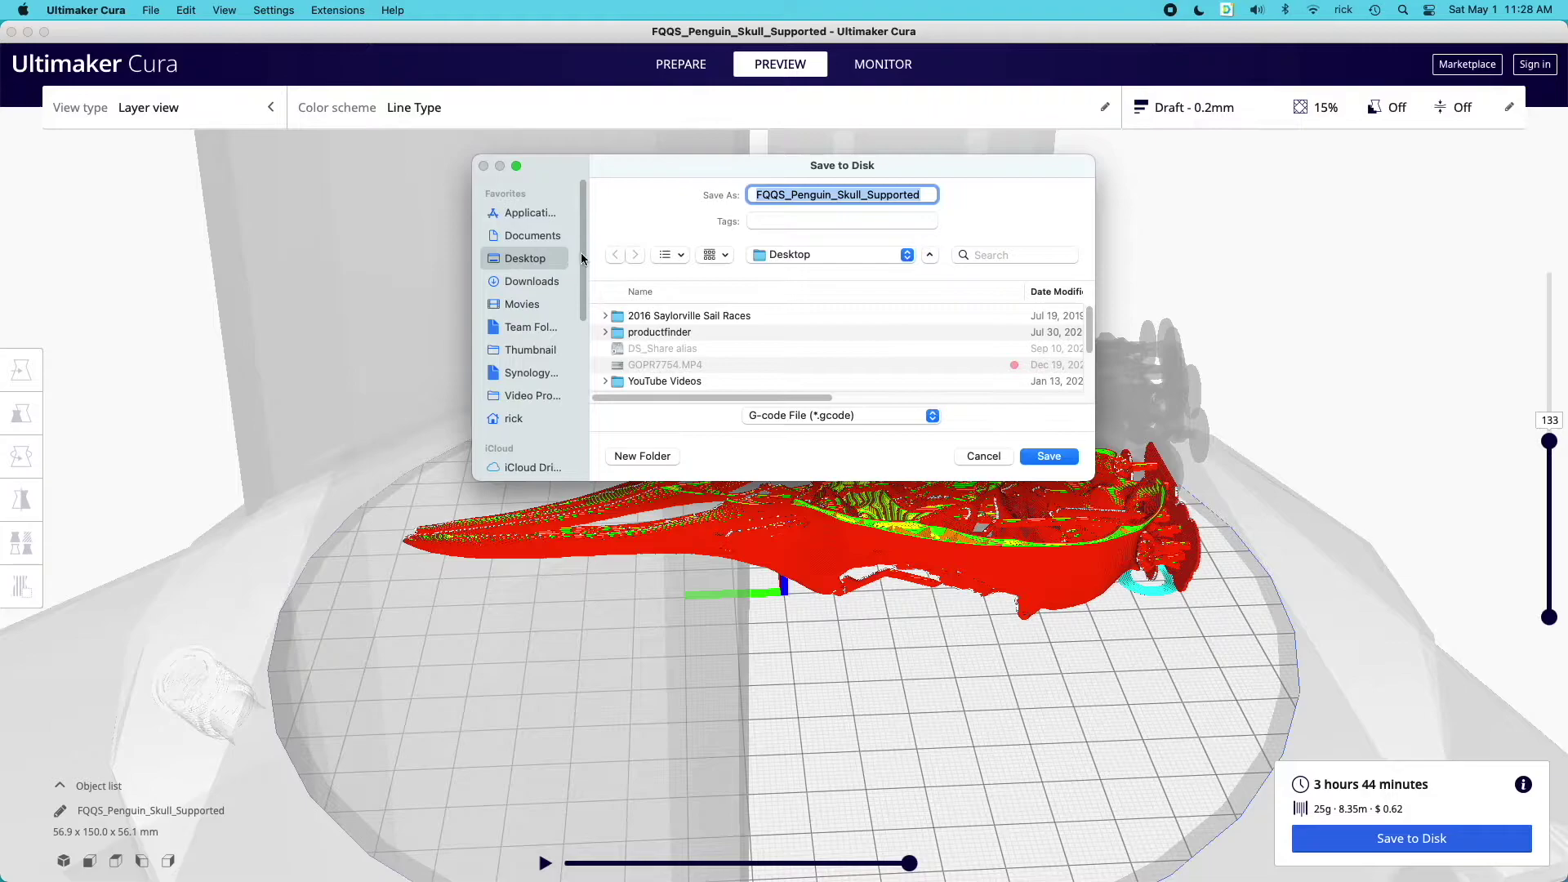
pyautogui.click(1049, 456)
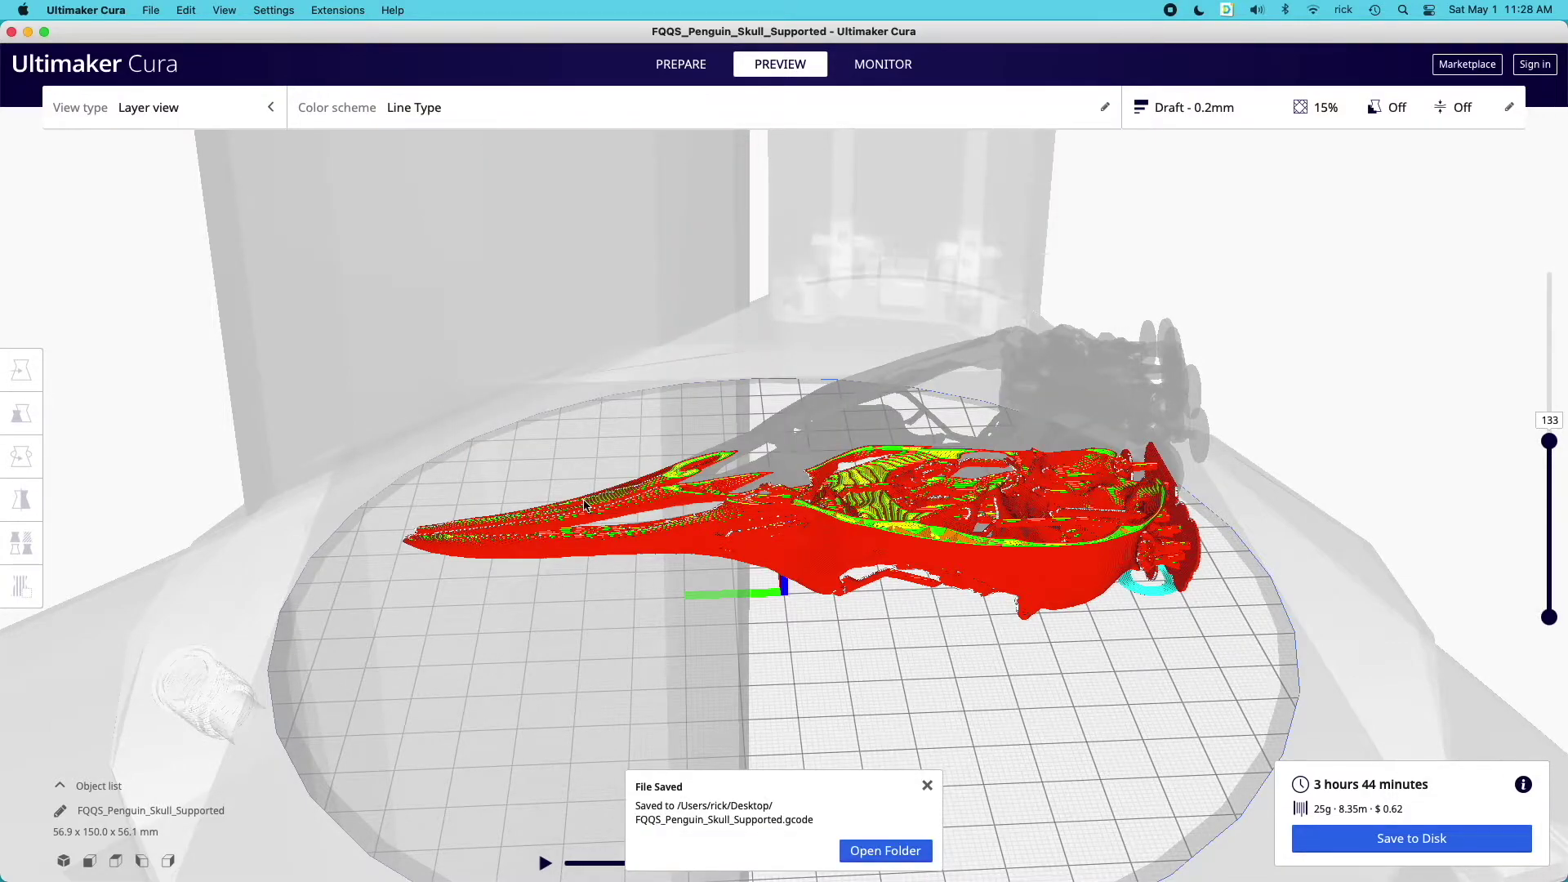
# - Locate the saved skull G-code file on the desktop, and leave Ultimaker Cura for the stl files folder
pyautogui.click(28, 31)
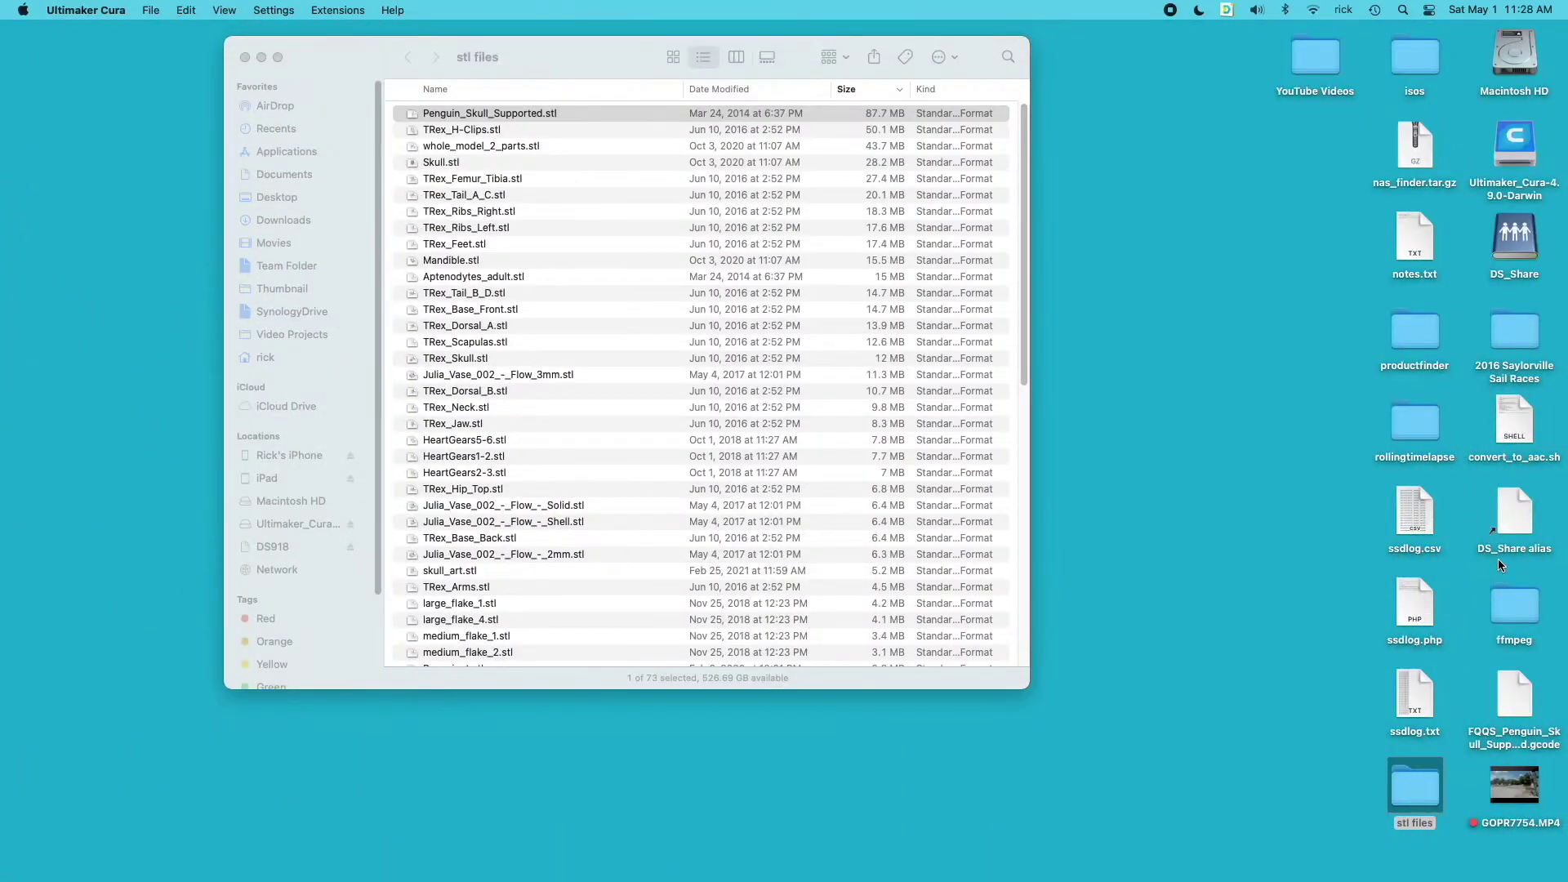
pyautogui.click(1498, 695)
pyautogui.moveTo(1498, 695)
pyautogui.mouseDown()
pyautogui.moveTo(1194, 463)
pyautogui.moveTo(1473, 709)
pyautogui.mouseUp()
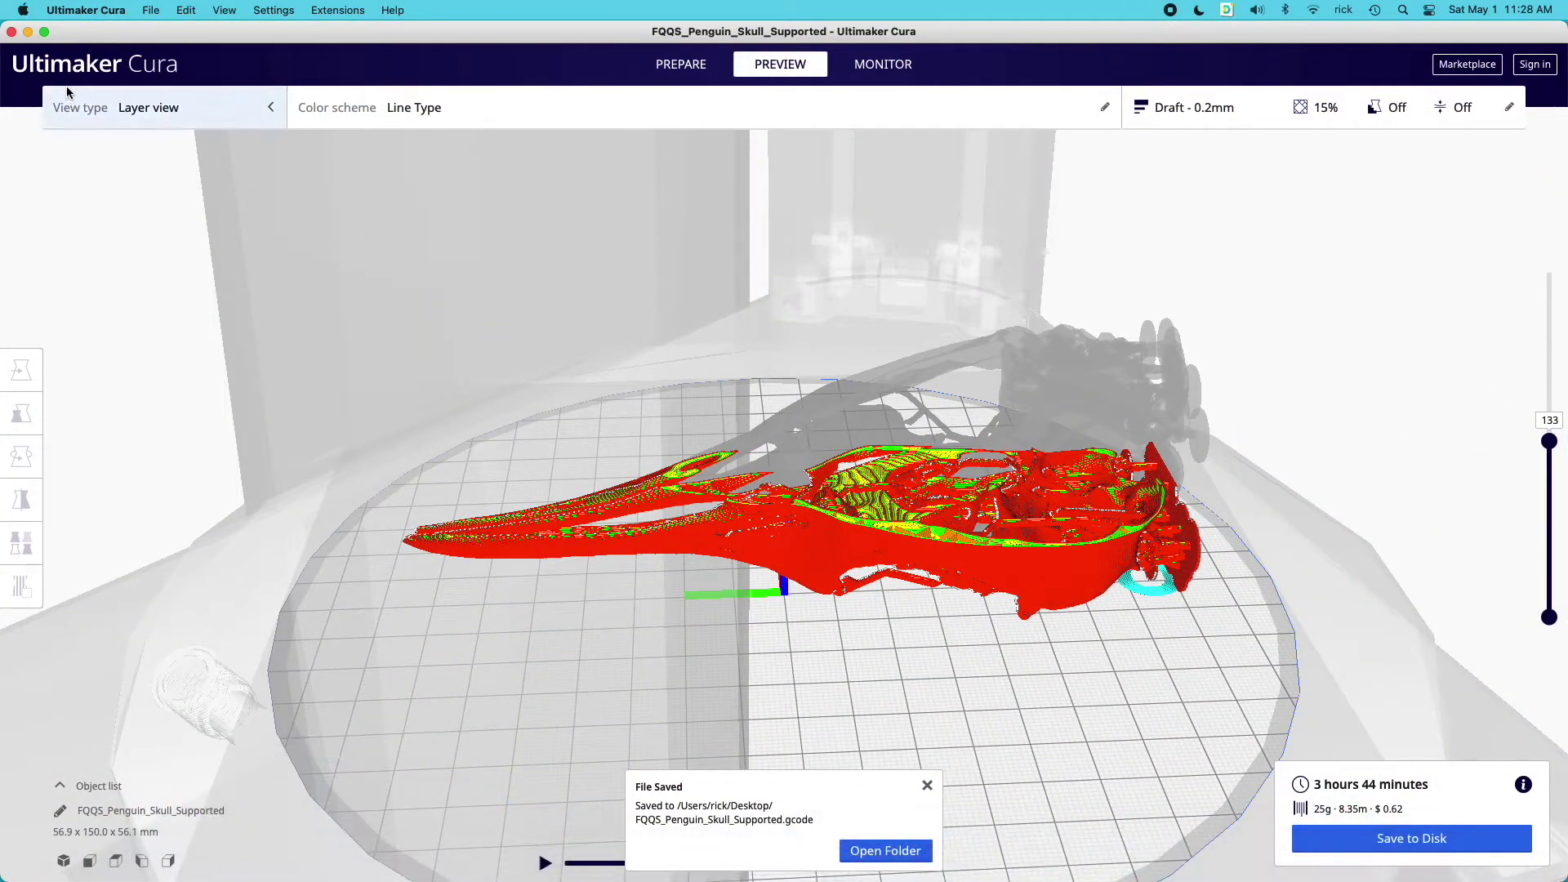
pyautogui.press('super+h')
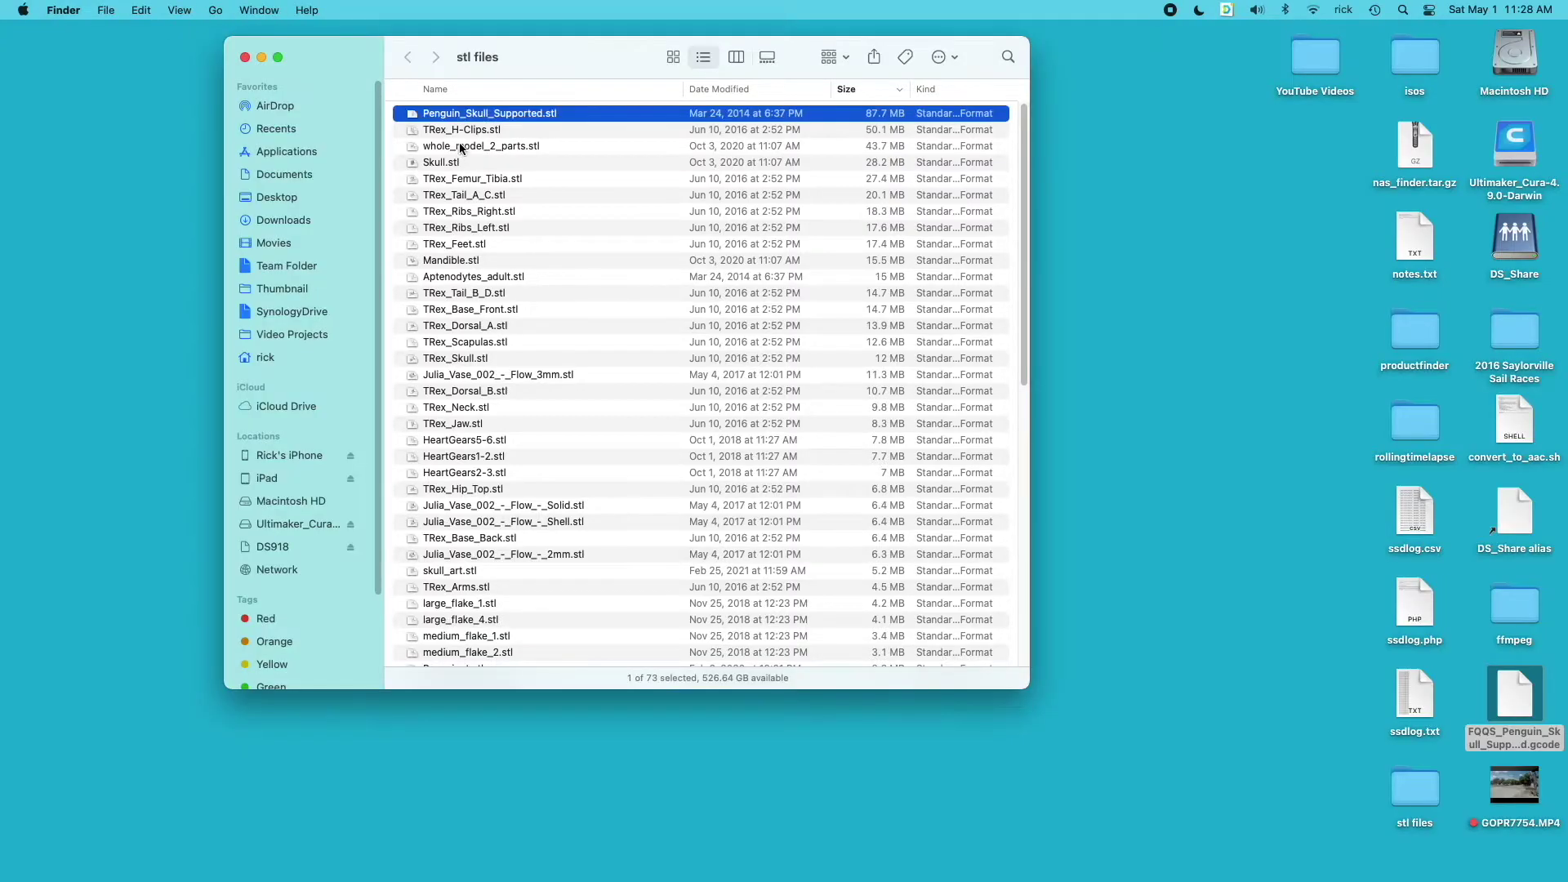
# - Quick Look through the models in the stl files folder from TRex_H-Clips.stl down to TRex_Feet.stl
pyautogui.press('Down')
pyautogui.press('space')
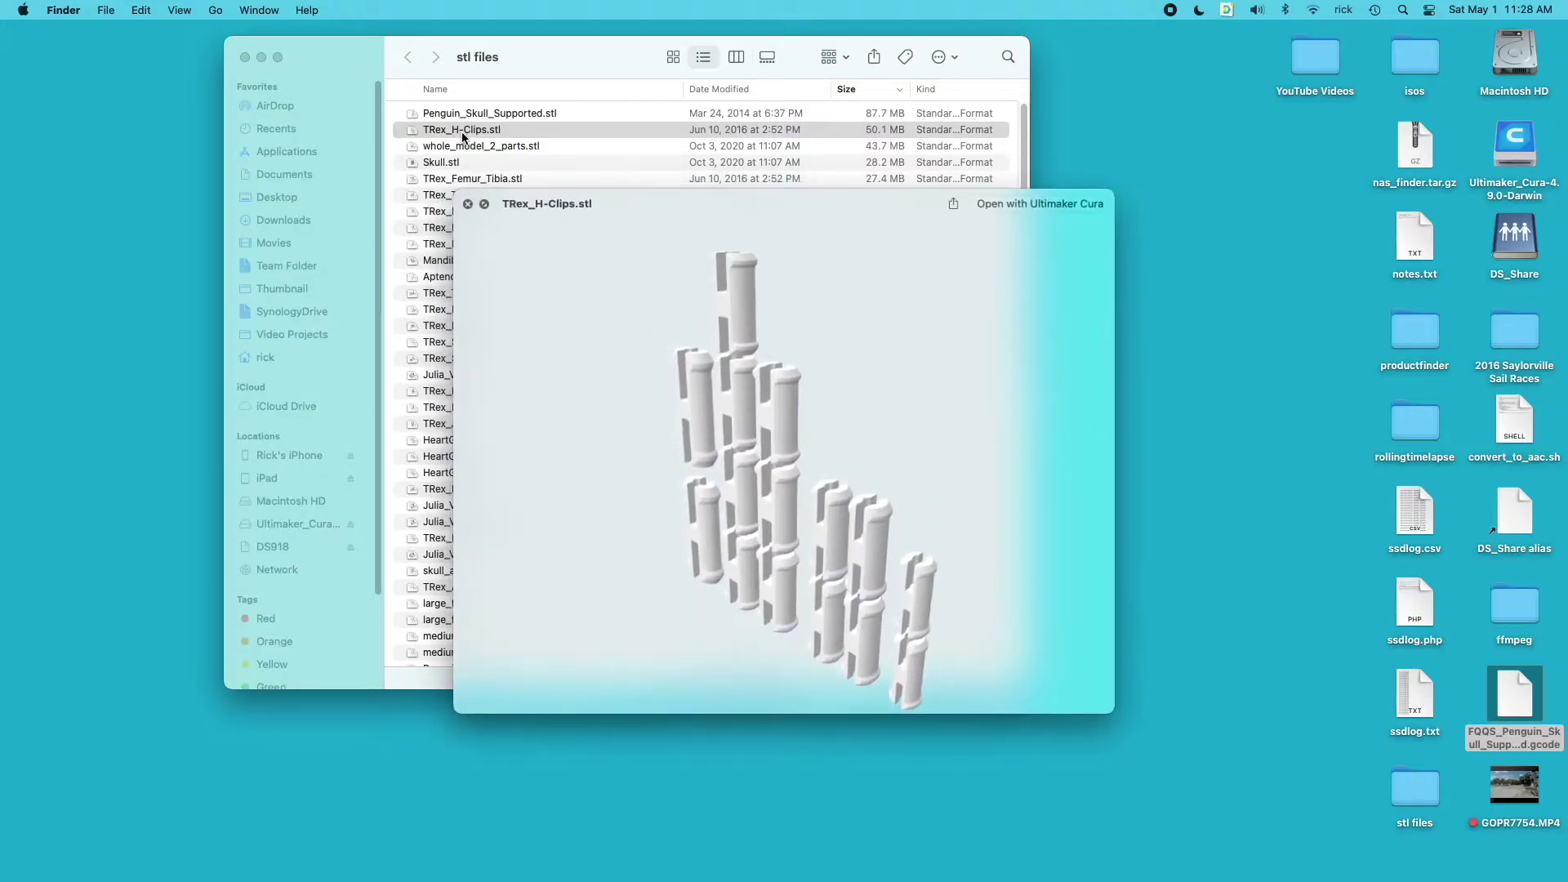
pyautogui.press('Down')
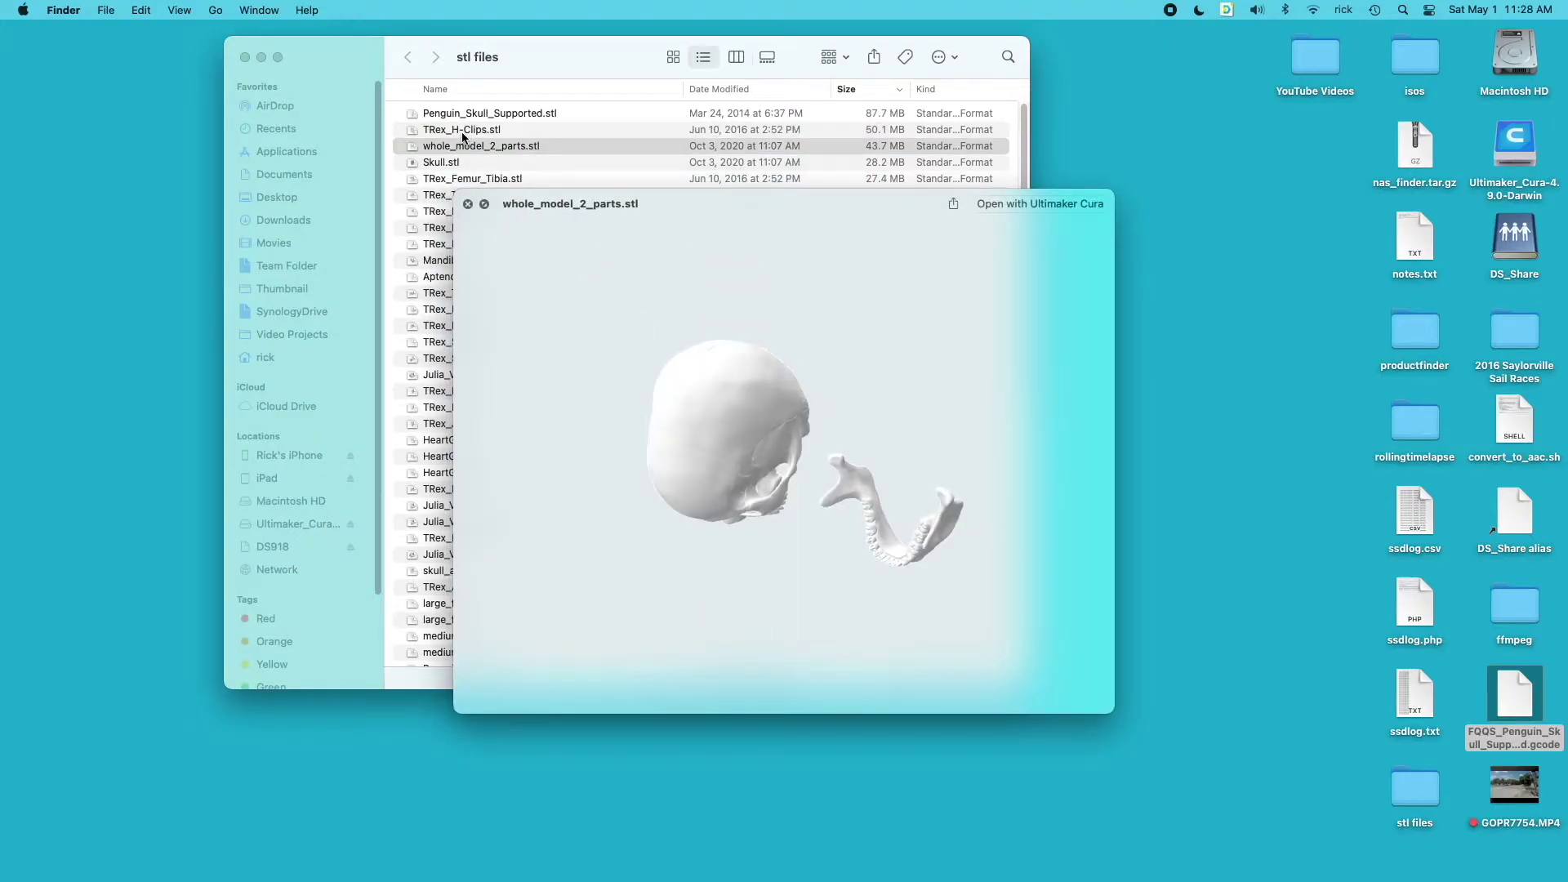
pyautogui.press('Down')
pyautogui.press('Down')
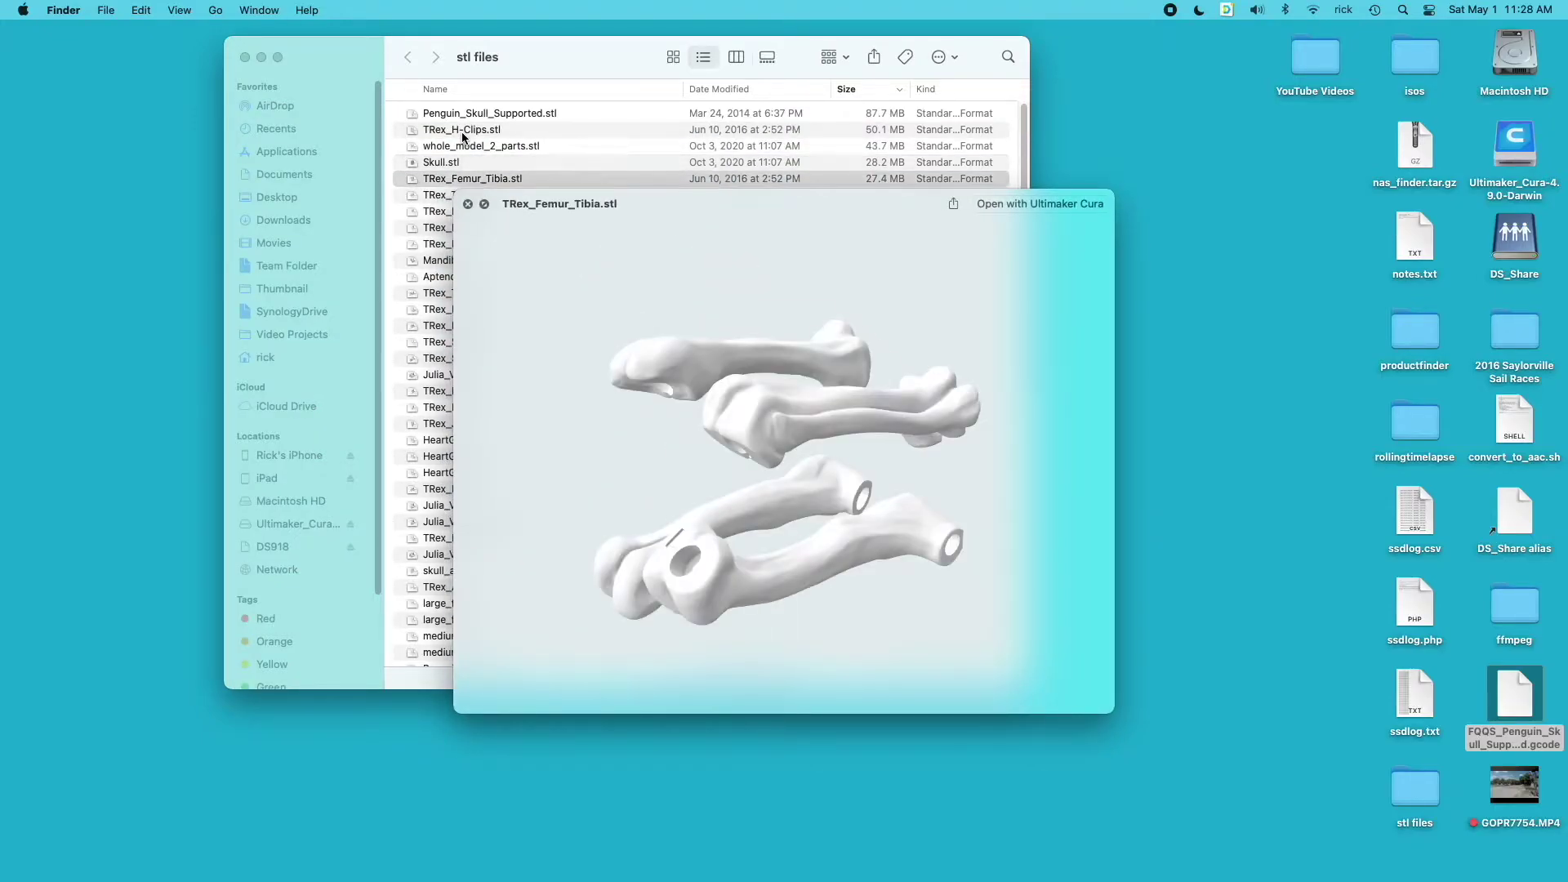
pyautogui.press('Down')
pyautogui.press('Down')
pyautogui.press('Up')
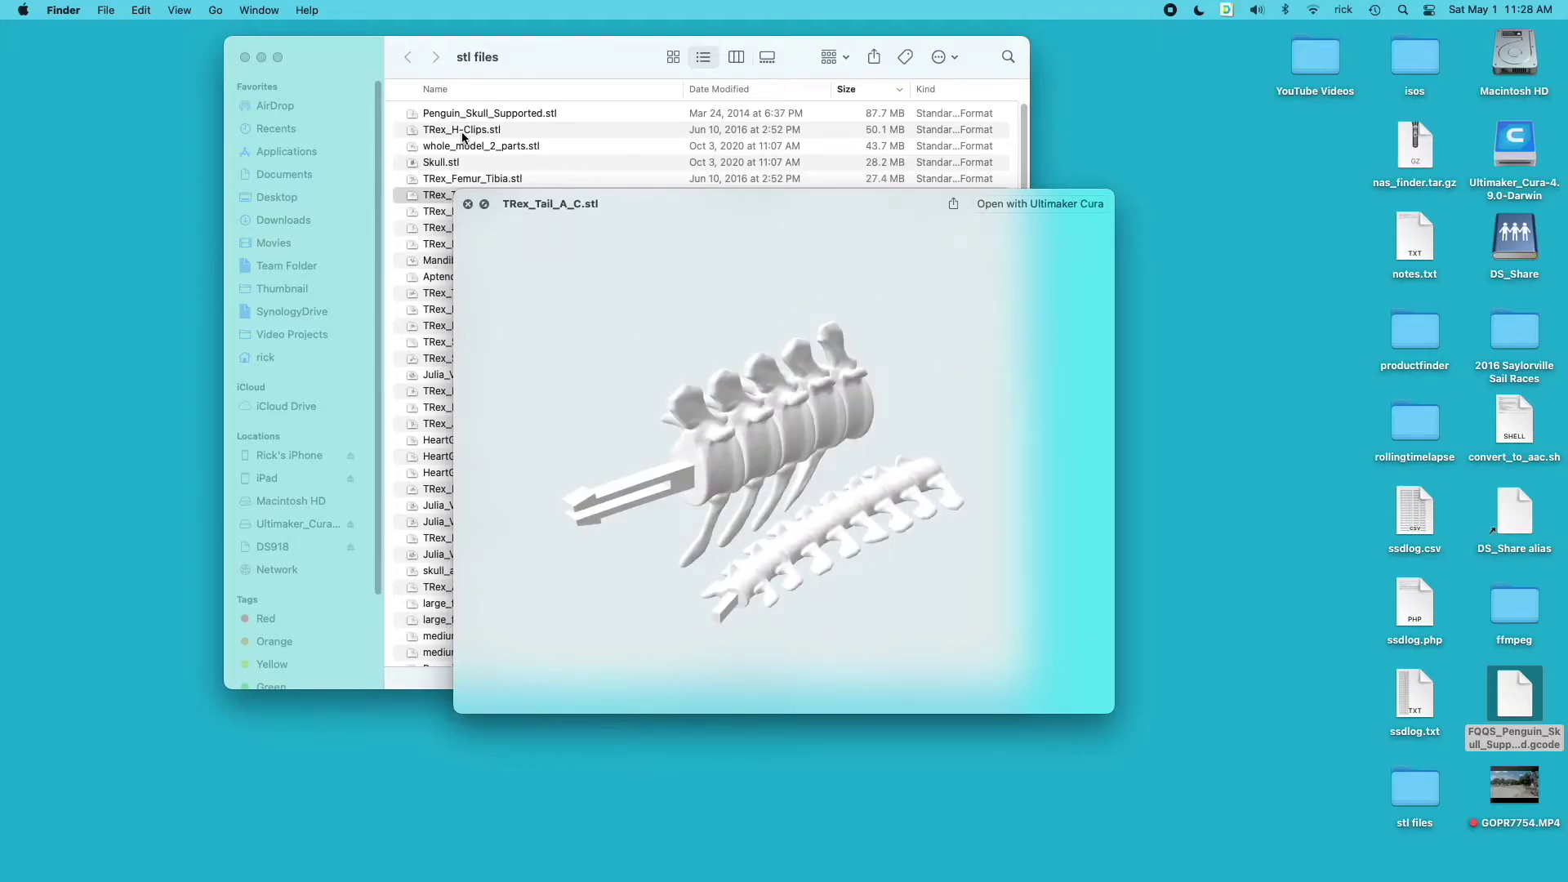
pyautogui.press('Down')
pyautogui.press('Down')
pyautogui.press('Down')
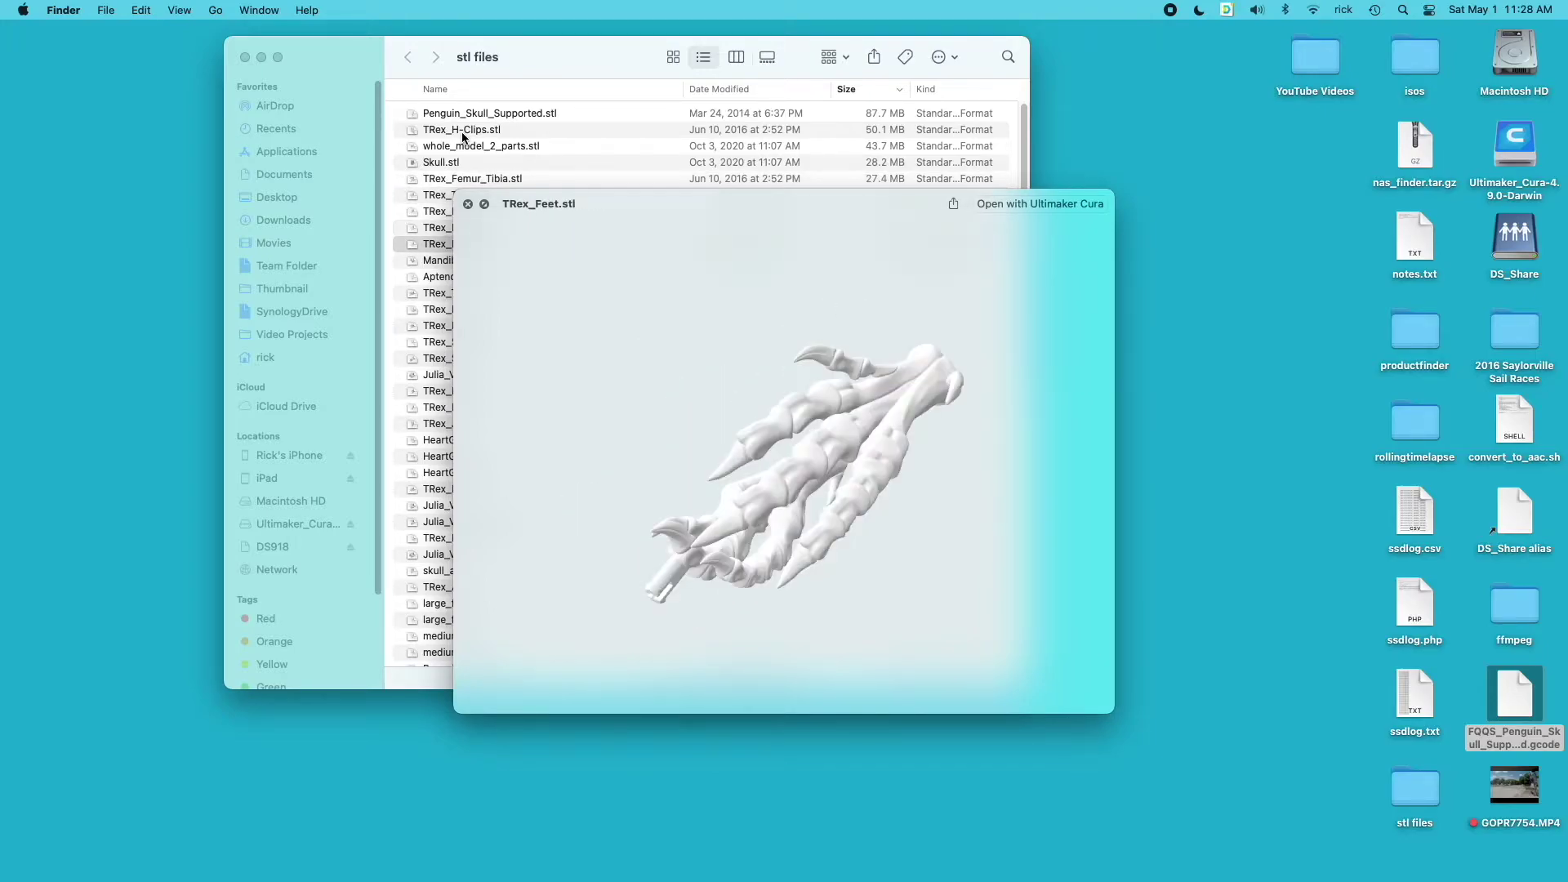
pyautogui.press('space')
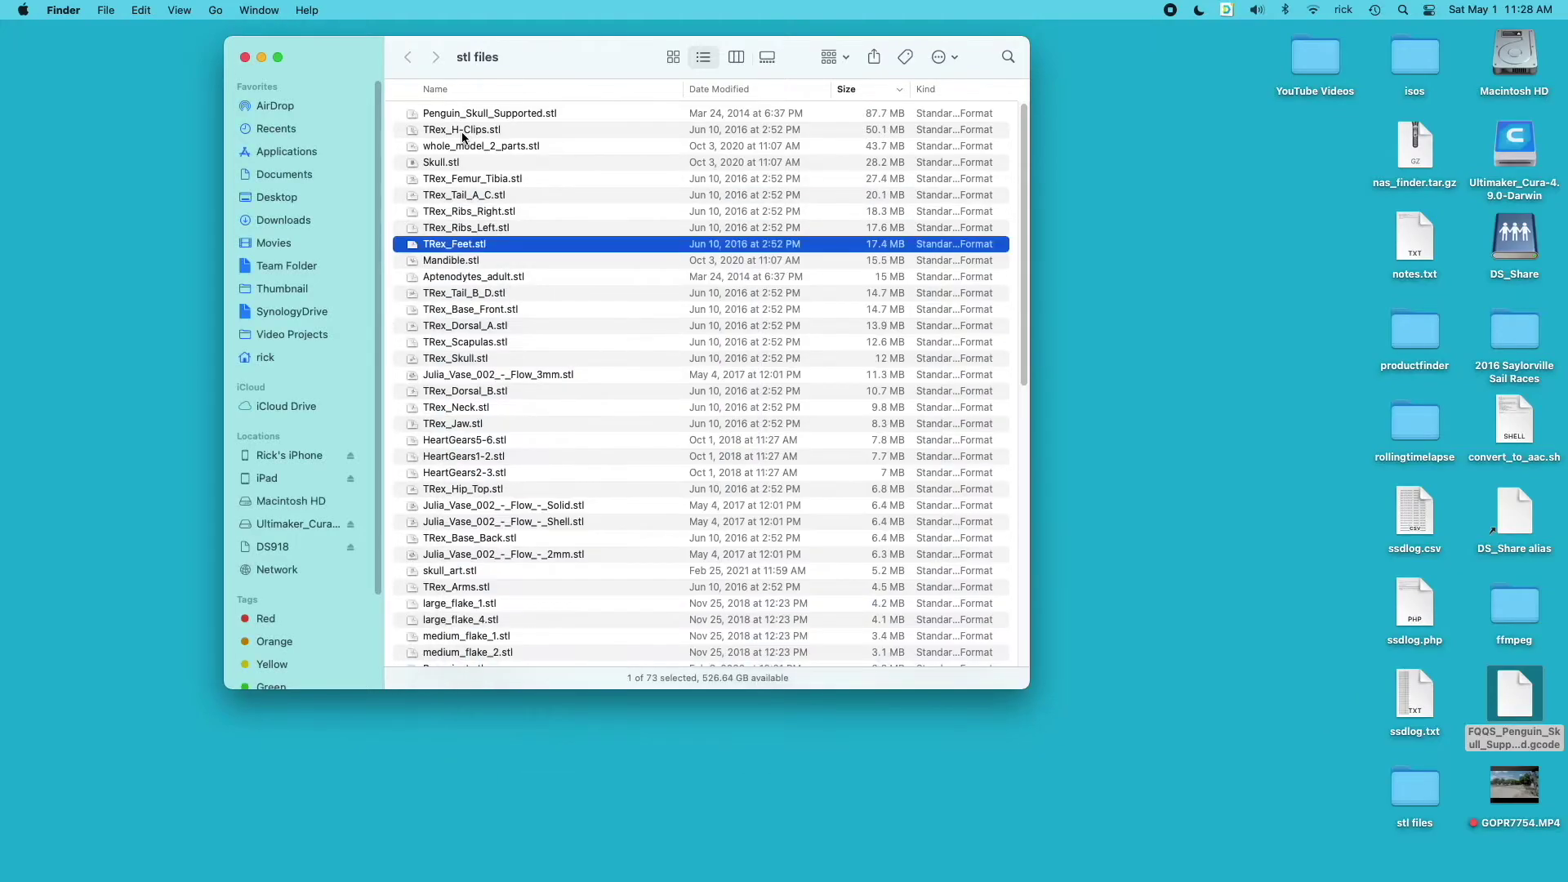
# - Open TRex_Feet.stl in Ultimaker Cura and dismiss the offer to reload the file
pyautogui.doubleClick(459, 245)
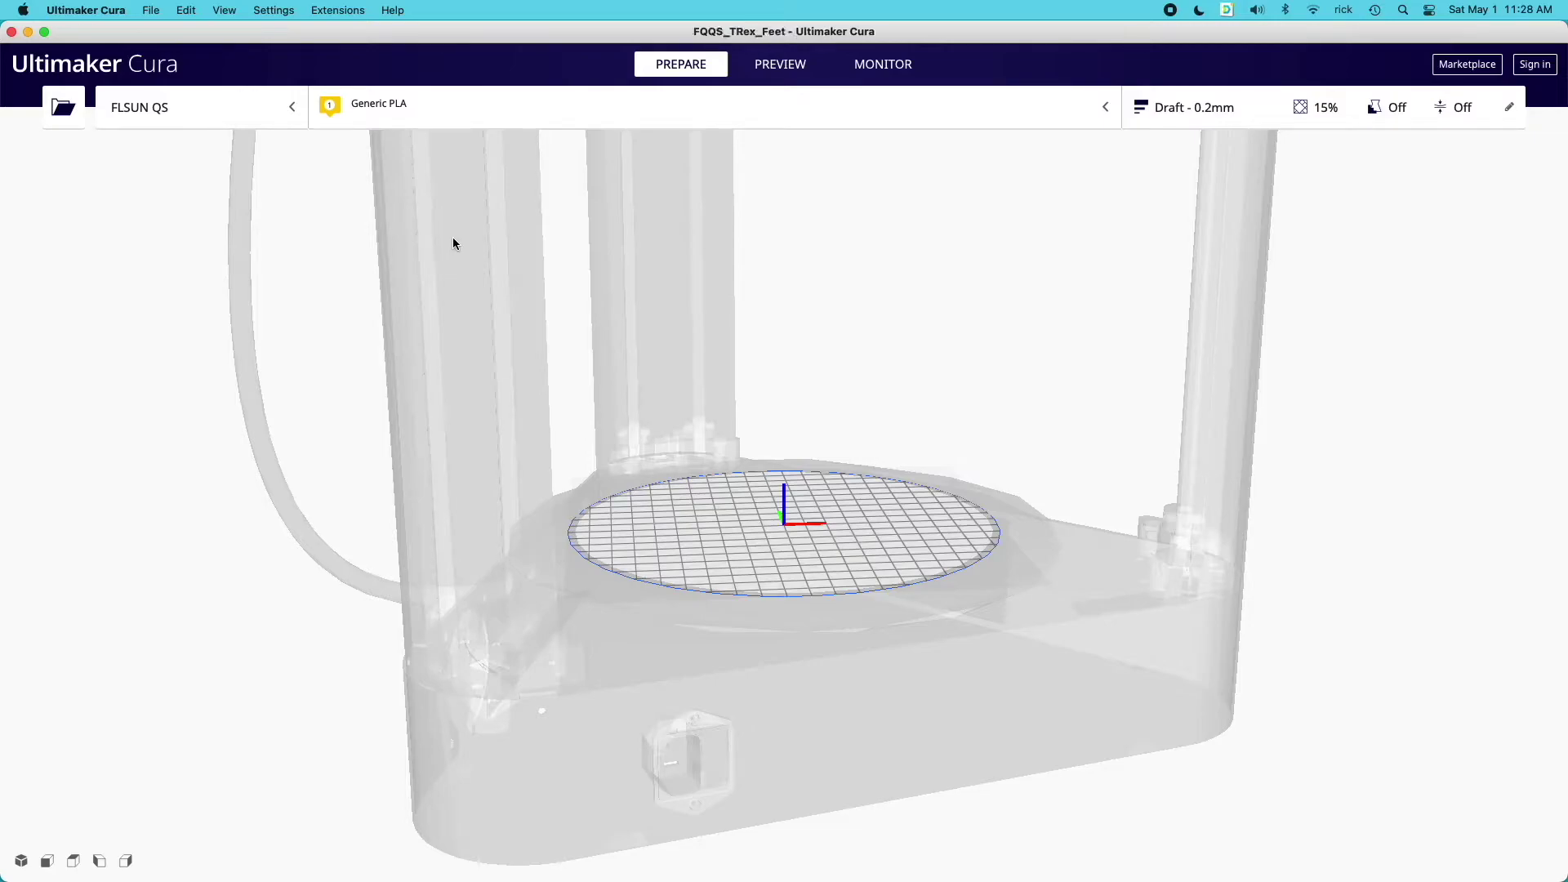
pyautogui.moveTo(903, 521); pyautogui.dragTo(998, 629, button='right')
pyautogui.scroll(10, 782, 458)
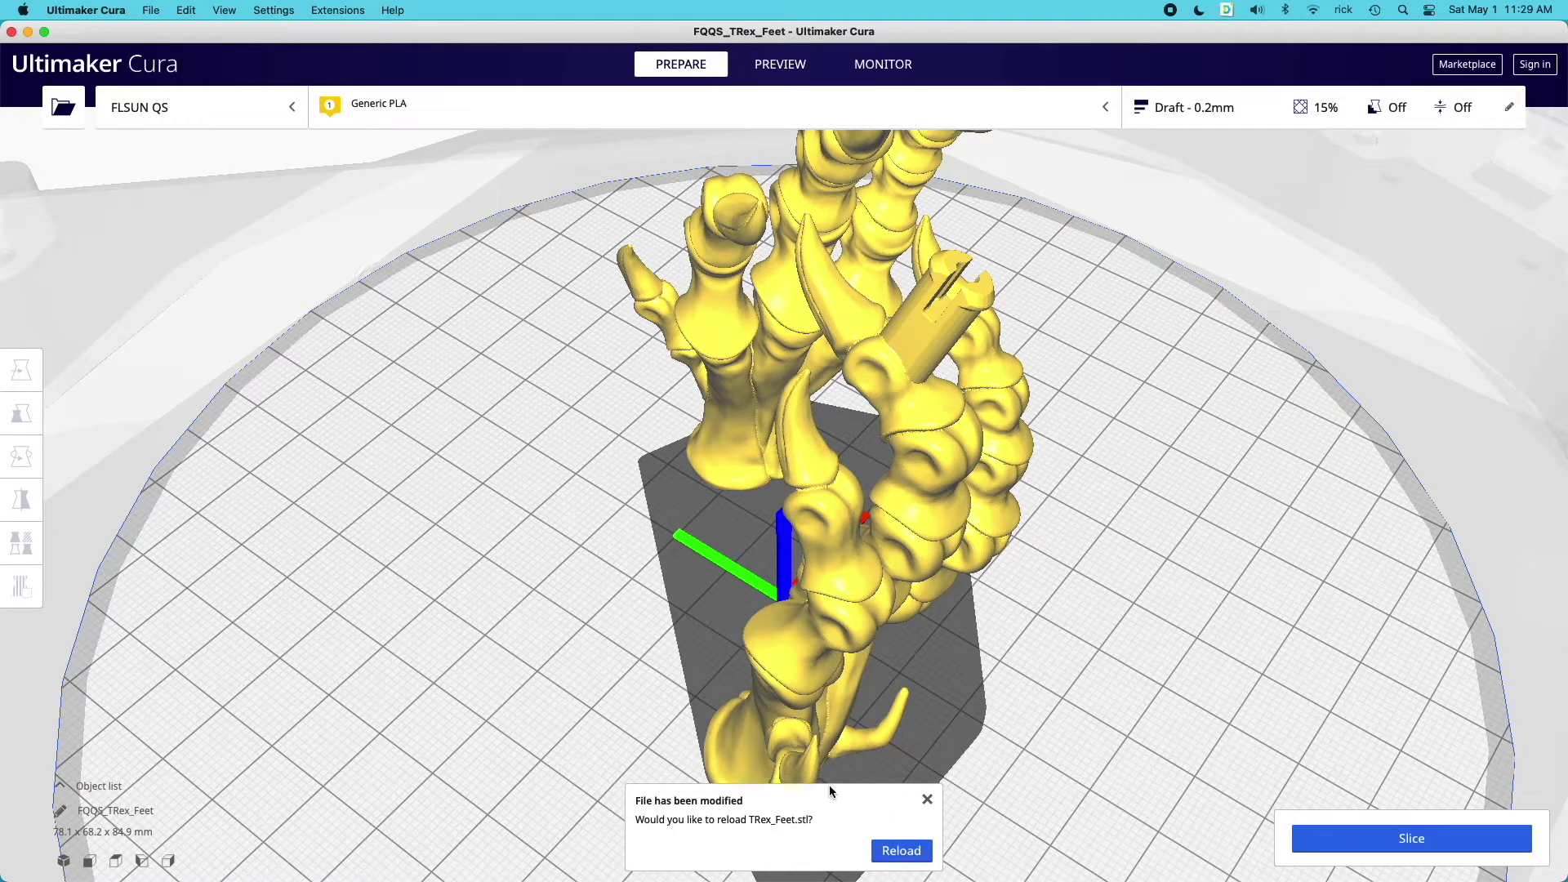
pyautogui.click(927, 799)
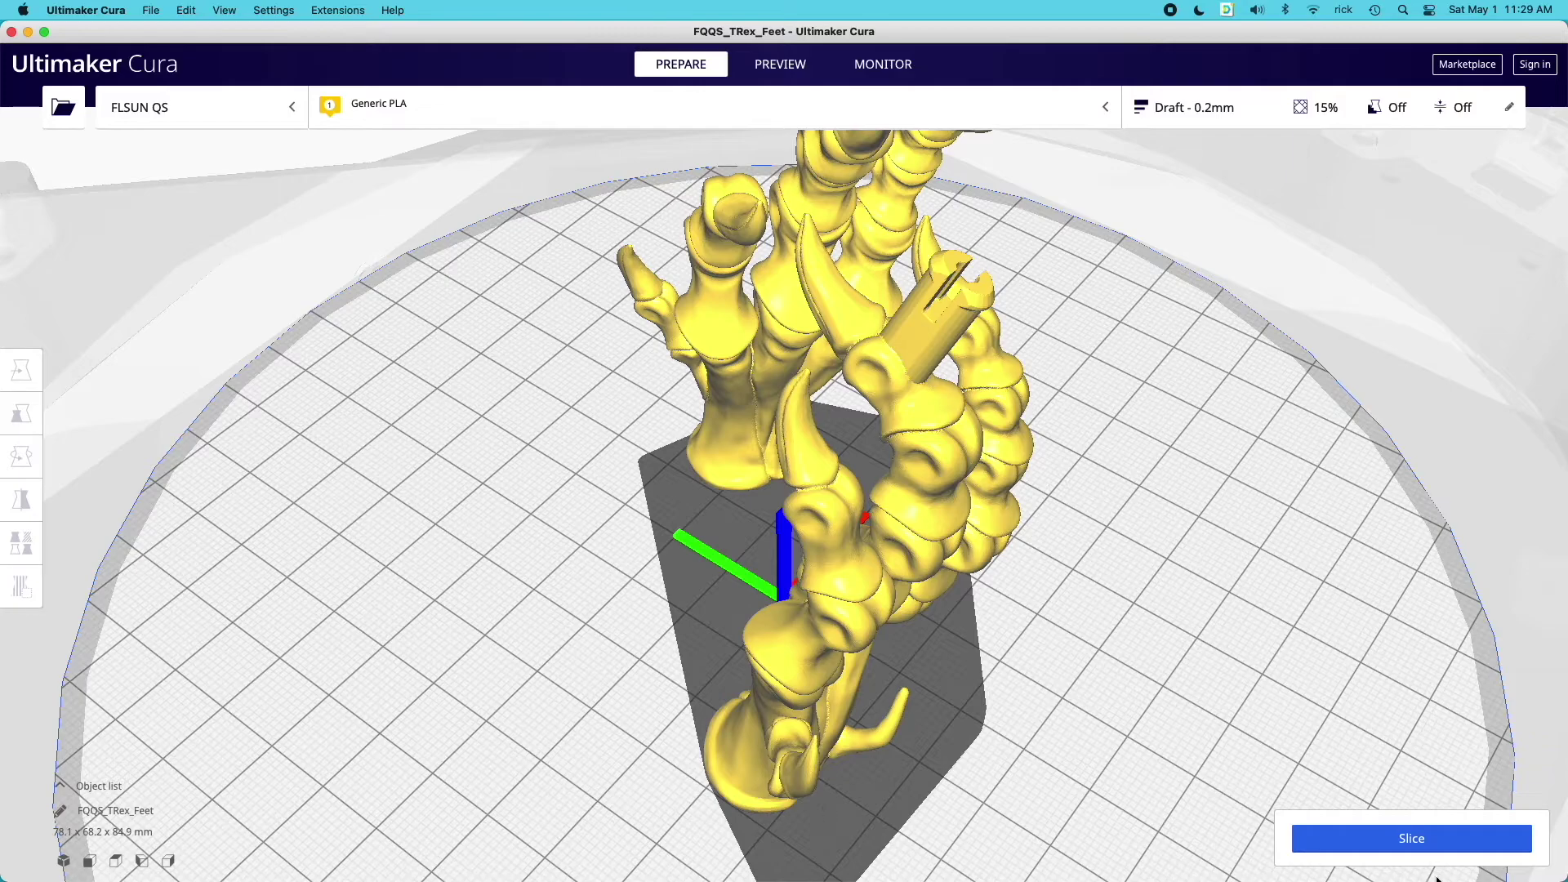
# - Slice the T. rex feet for the FLSUN QS with the Draft 0.2 mm profile and inspect them in the layer preview
pyautogui.click(1398, 841)
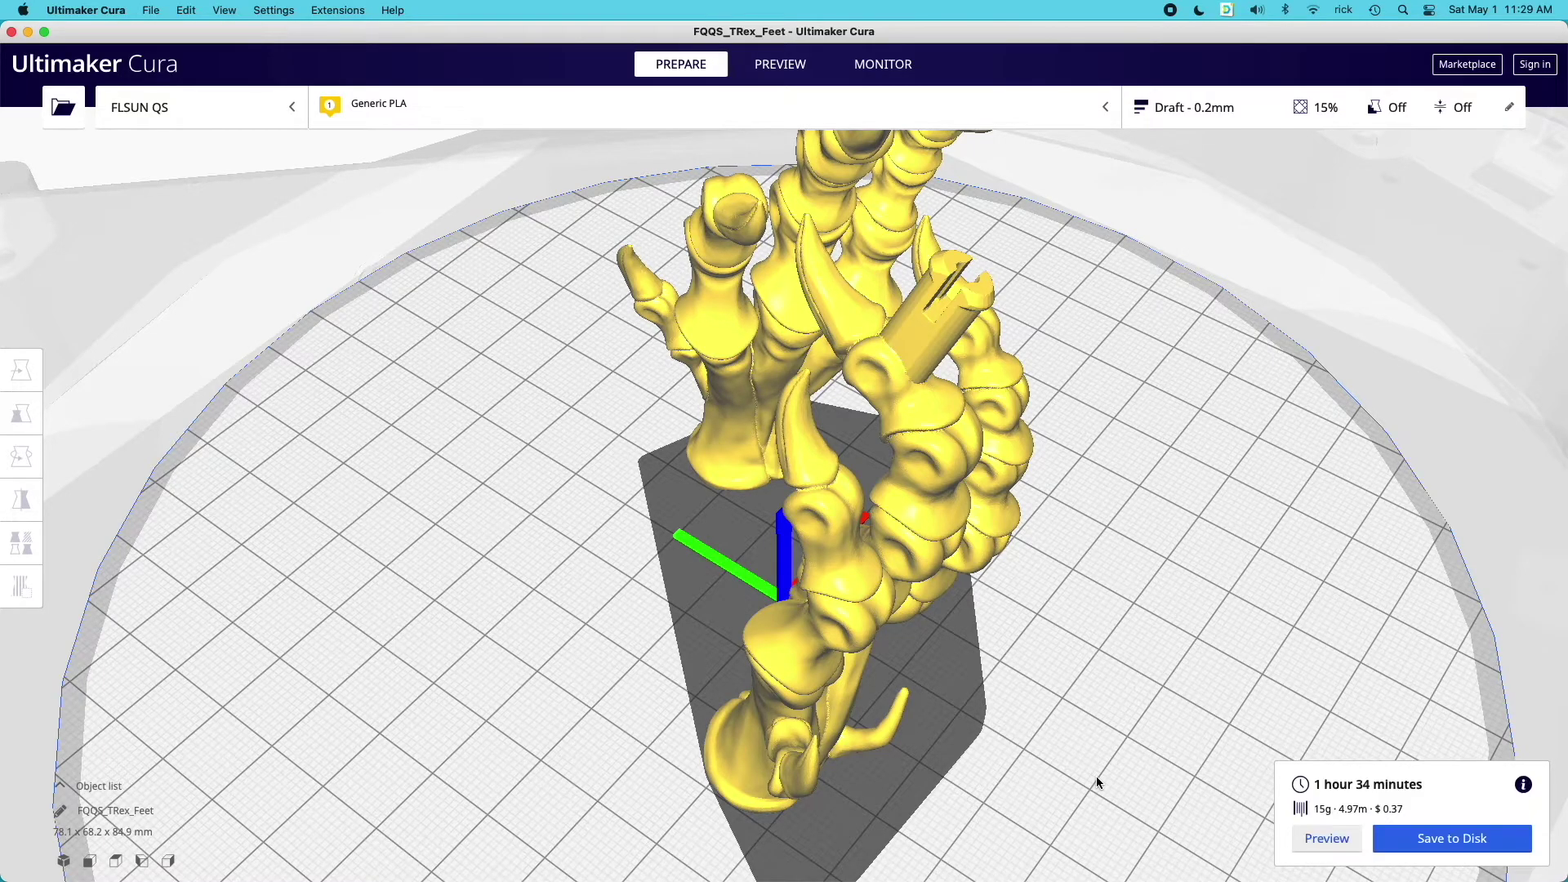
pyautogui.click(1329, 839)
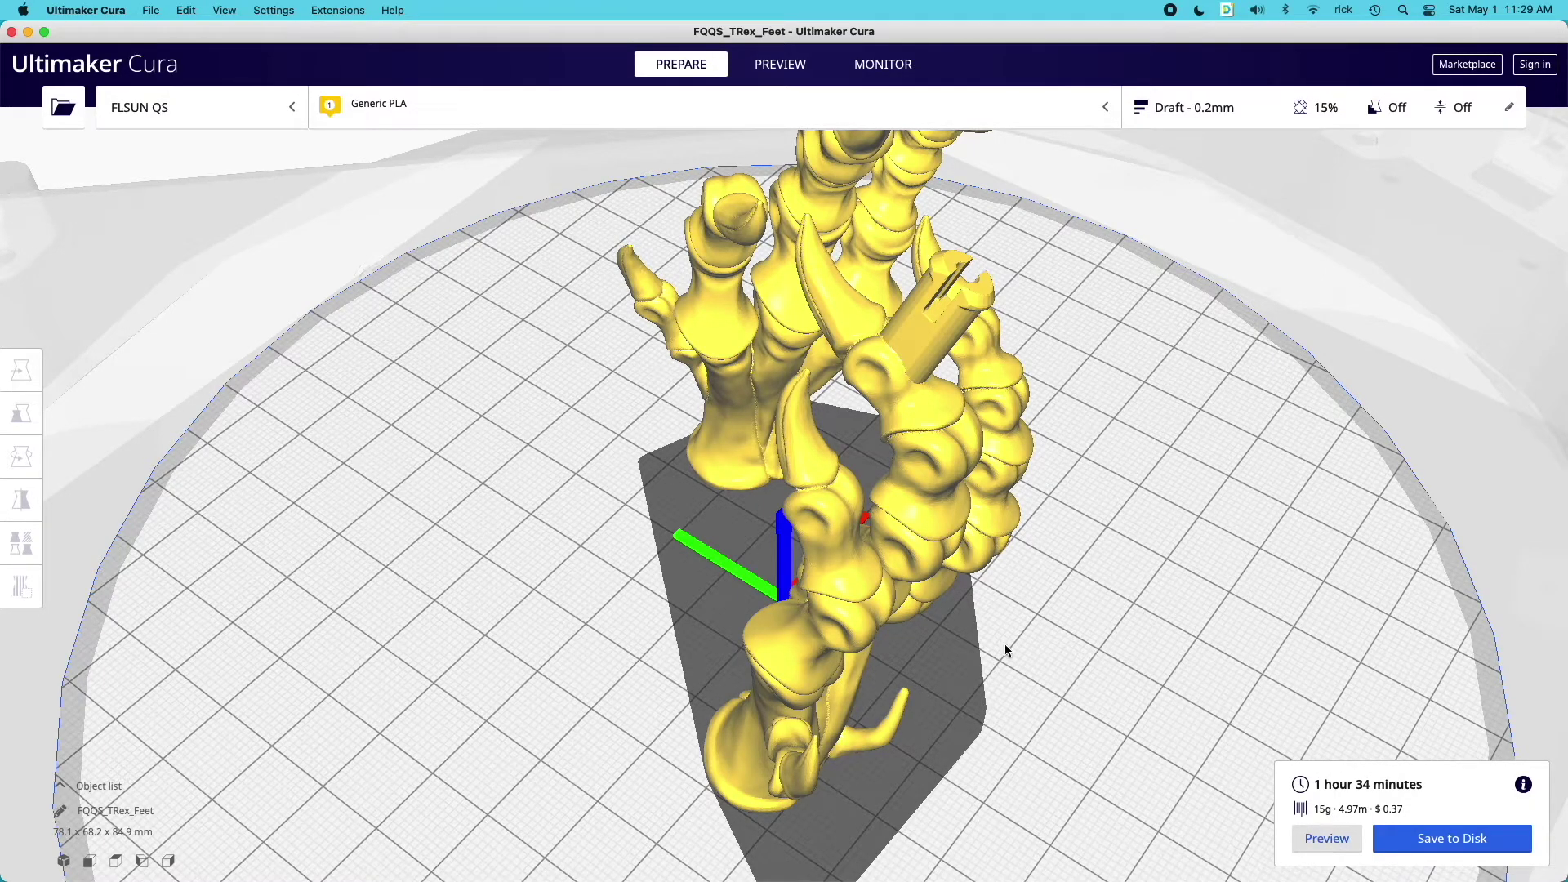
pyautogui.moveTo(1068, 534); pyautogui.dragTo(1311, 652, button='right')
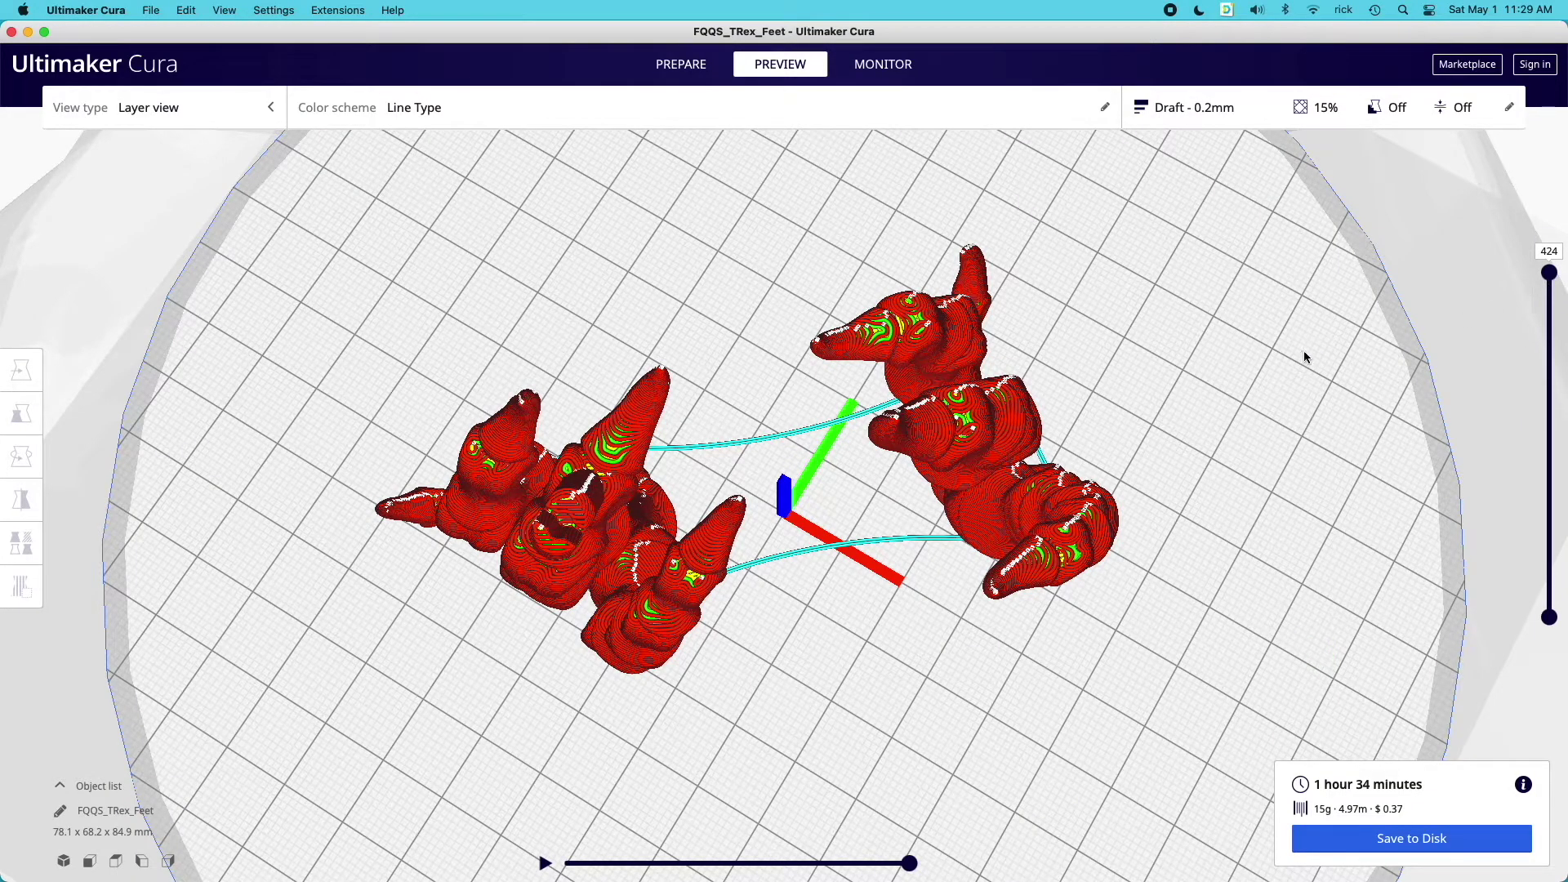
pyautogui.scroll(5, 1303, 350)
pyautogui.moveTo(1551, 274)
pyautogui.mouseDown()
pyautogui.moveTo(1541, 485)
pyautogui.moveTo(1540, 270)
pyautogui.moveTo(1542, 249)
pyautogui.moveTo(1543, 444)
pyautogui.moveTo(1556, 245)
pyautogui.moveTo(1555, 588)
pyautogui.moveTo(1538, 254)
pyautogui.moveTo(1521, 271)
pyautogui.mouseUp()
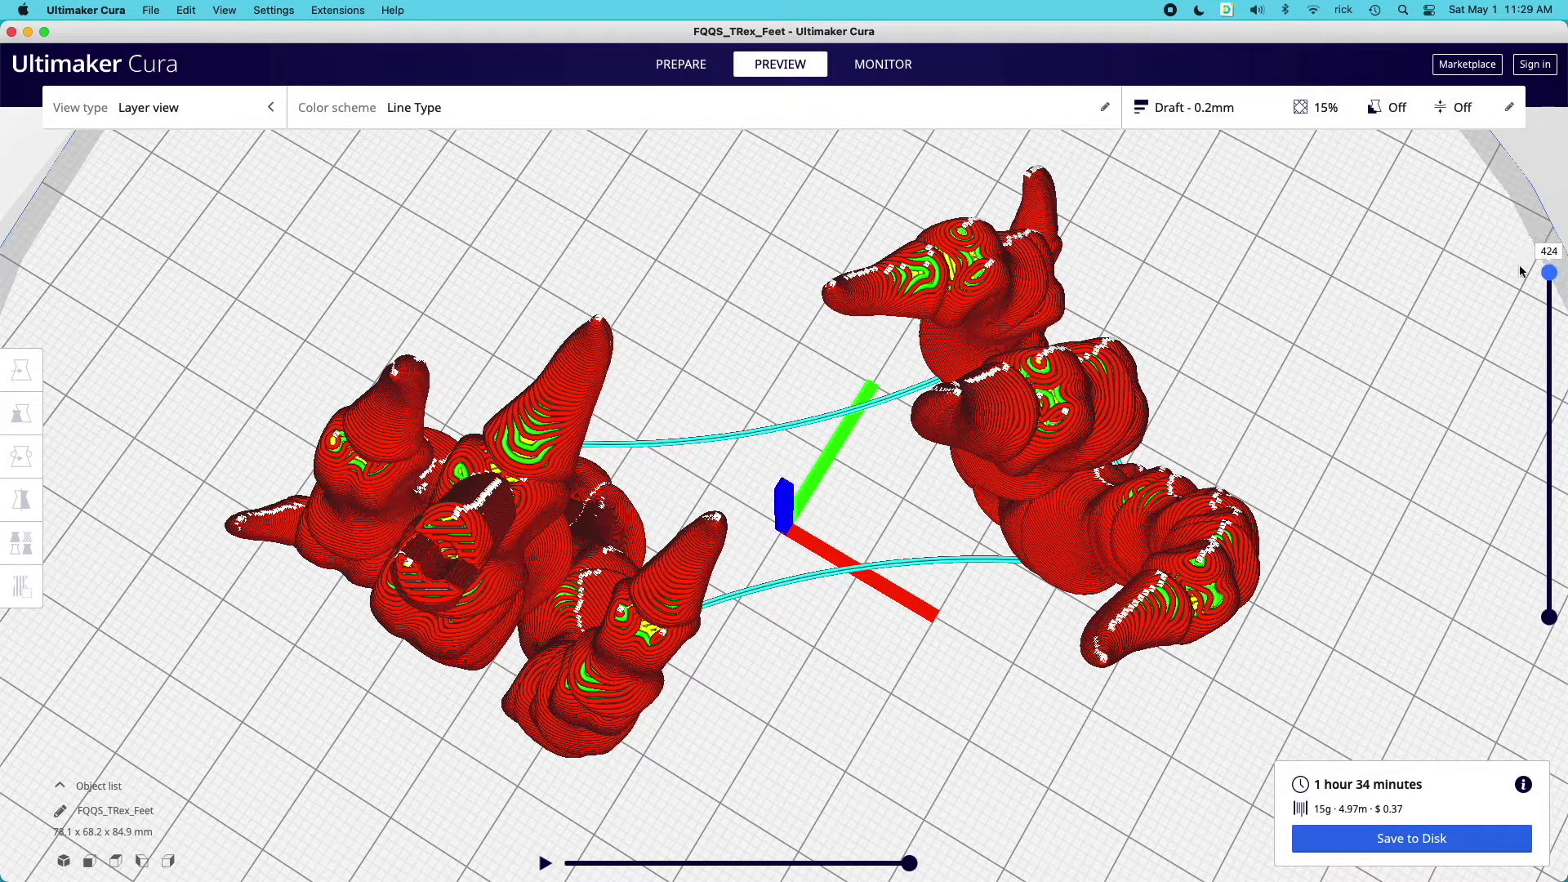
pyautogui.moveTo(1329, 463); pyautogui.dragTo(1315, 399, button='right')
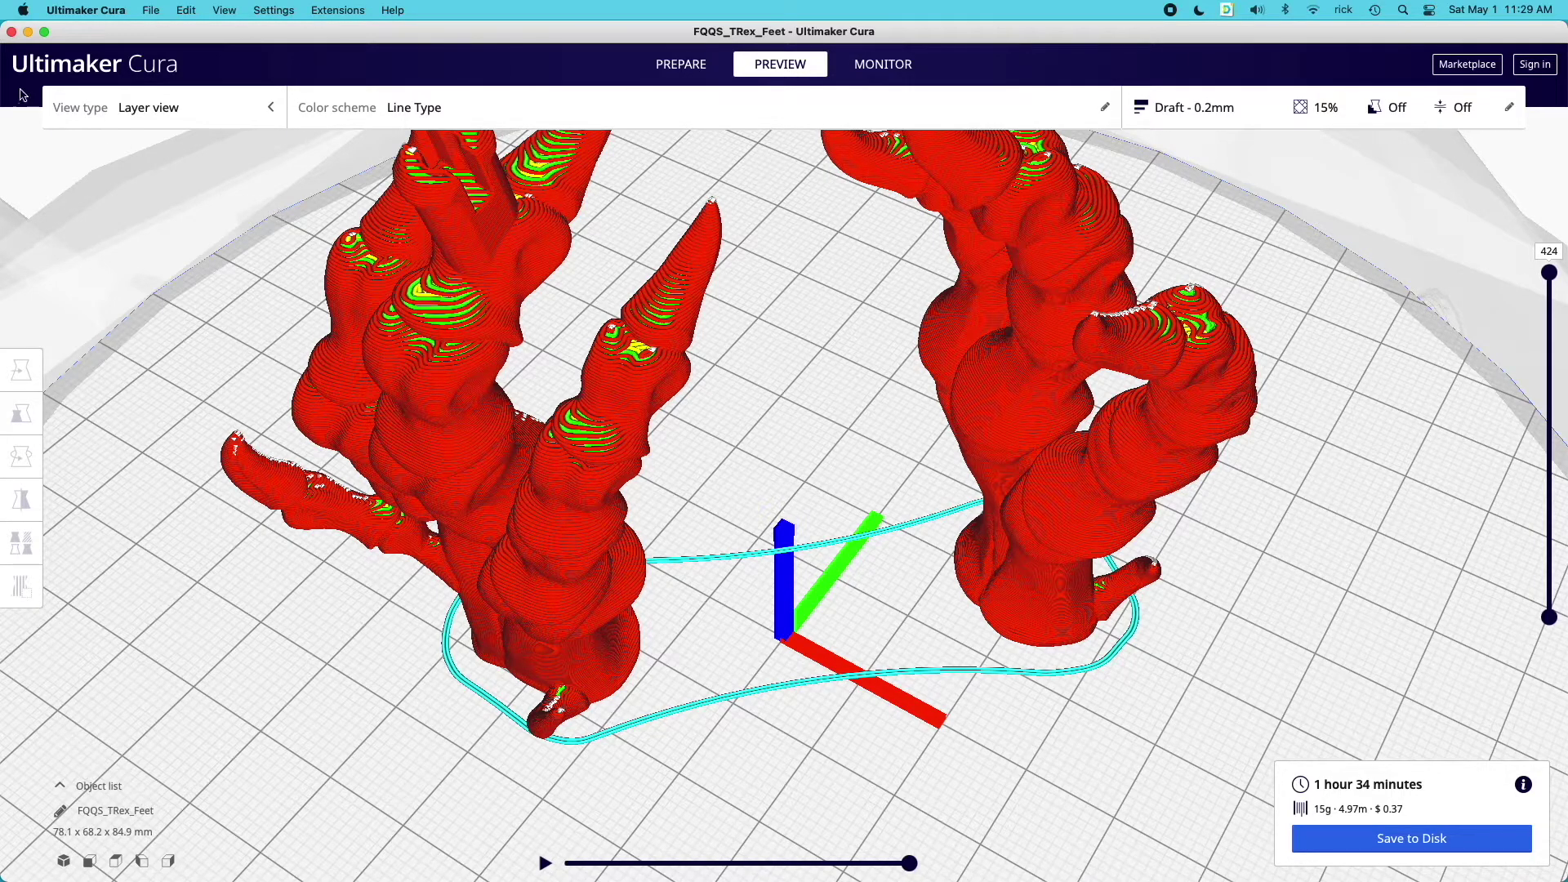
# - Close the Cura window and compare the solid and shell versions of the Julia_Vase_002 Flow model in Quick Look
pyautogui.click(12, 32)
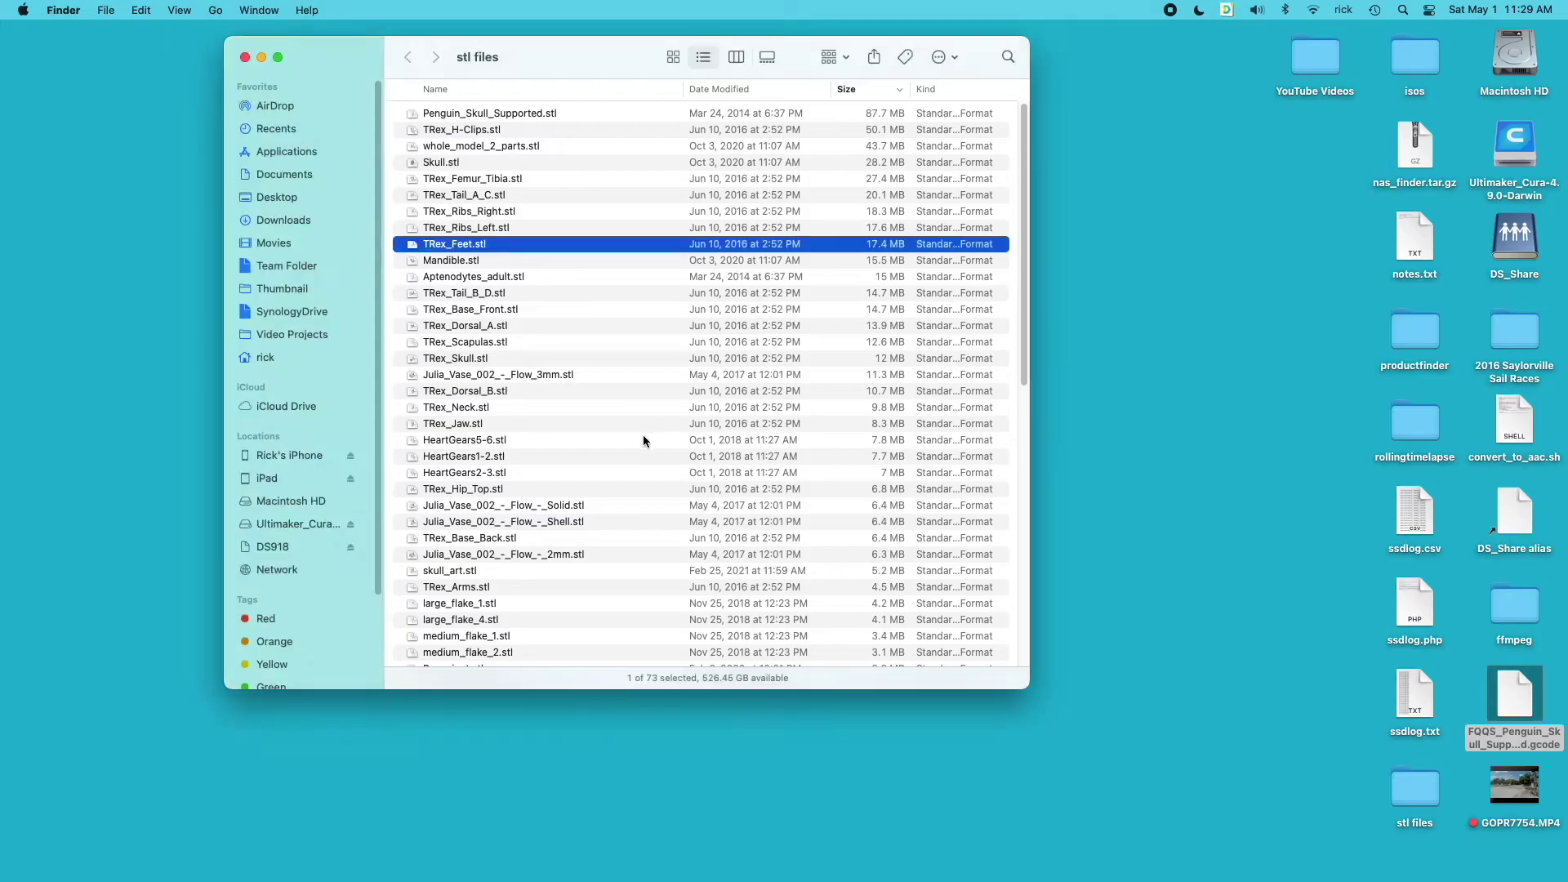
pyautogui.scroll(-1, 539, 330)
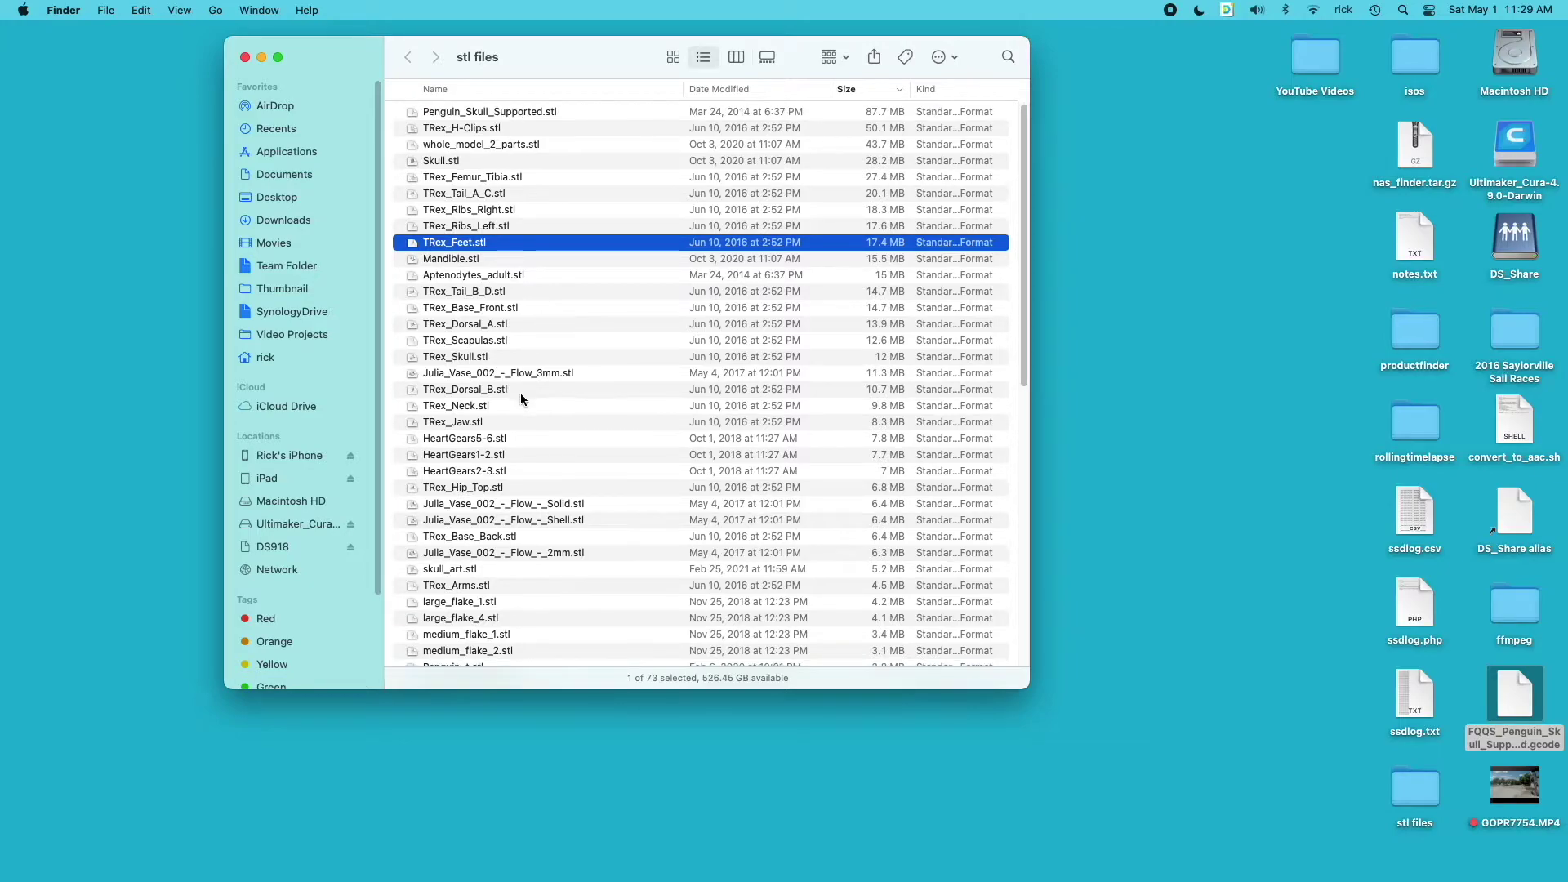
pyautogui.click(511, 504)
pyautogui.press('space')
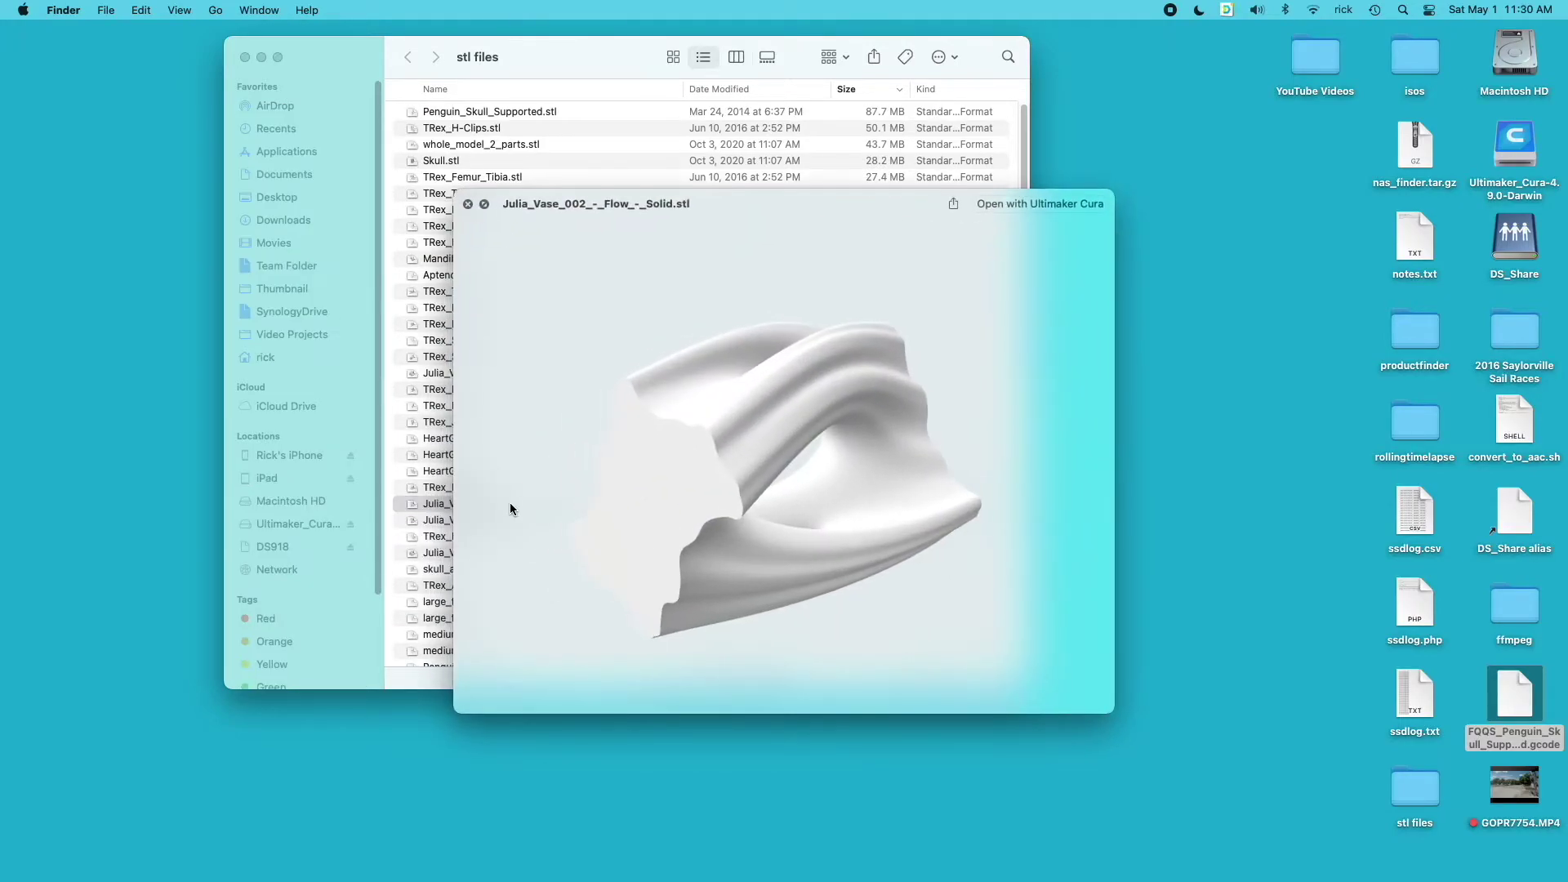
pyautogui.press('Down')
pyautogui.press('Down')
pyautogui.press('Up')
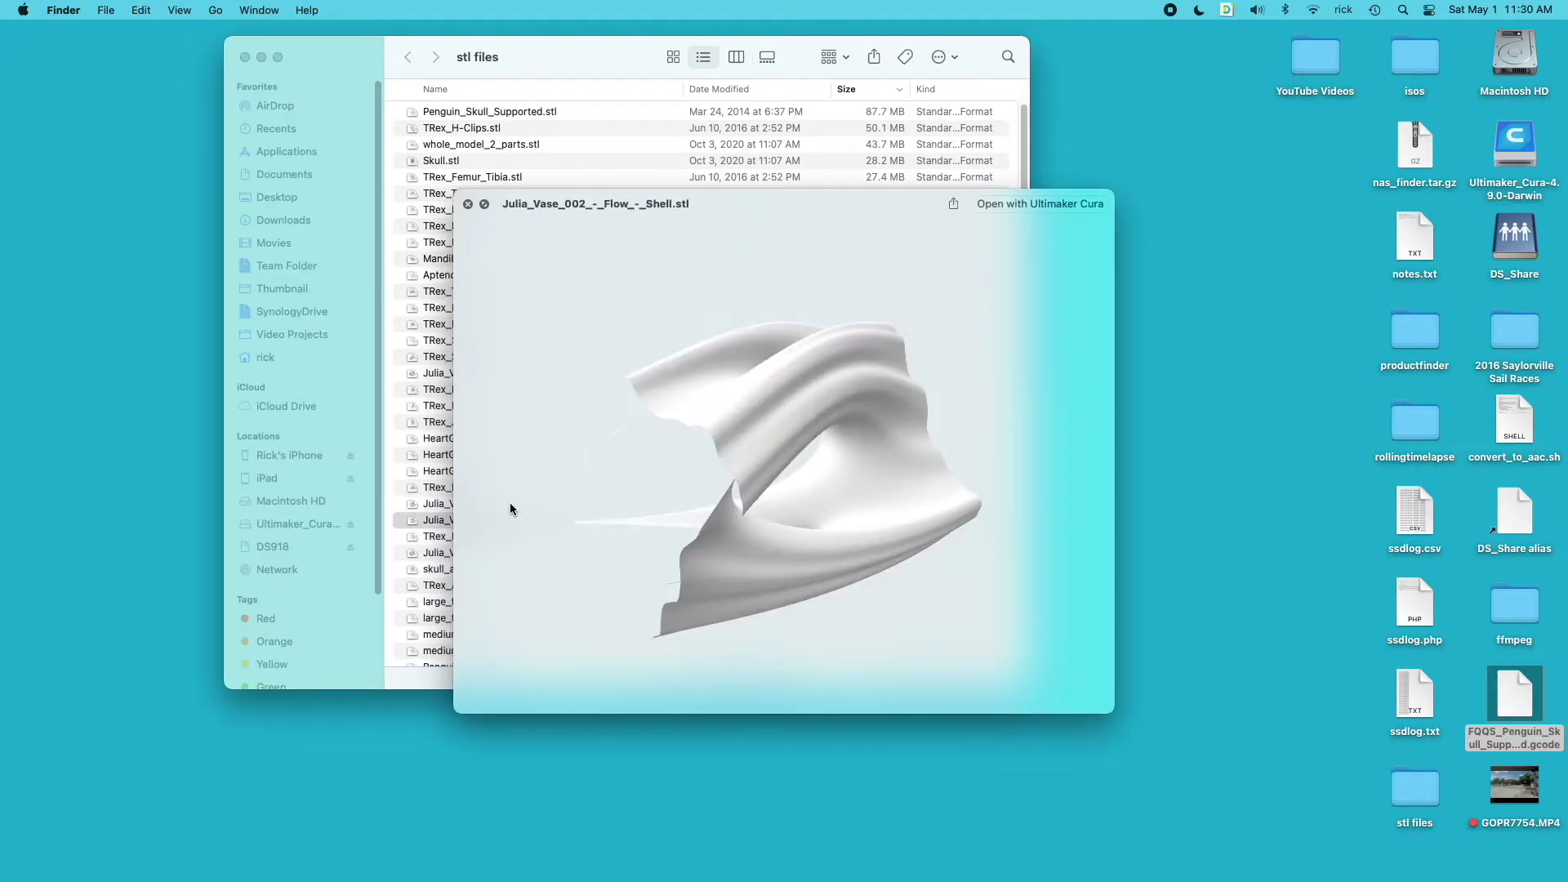
pyautogui.press('Up')
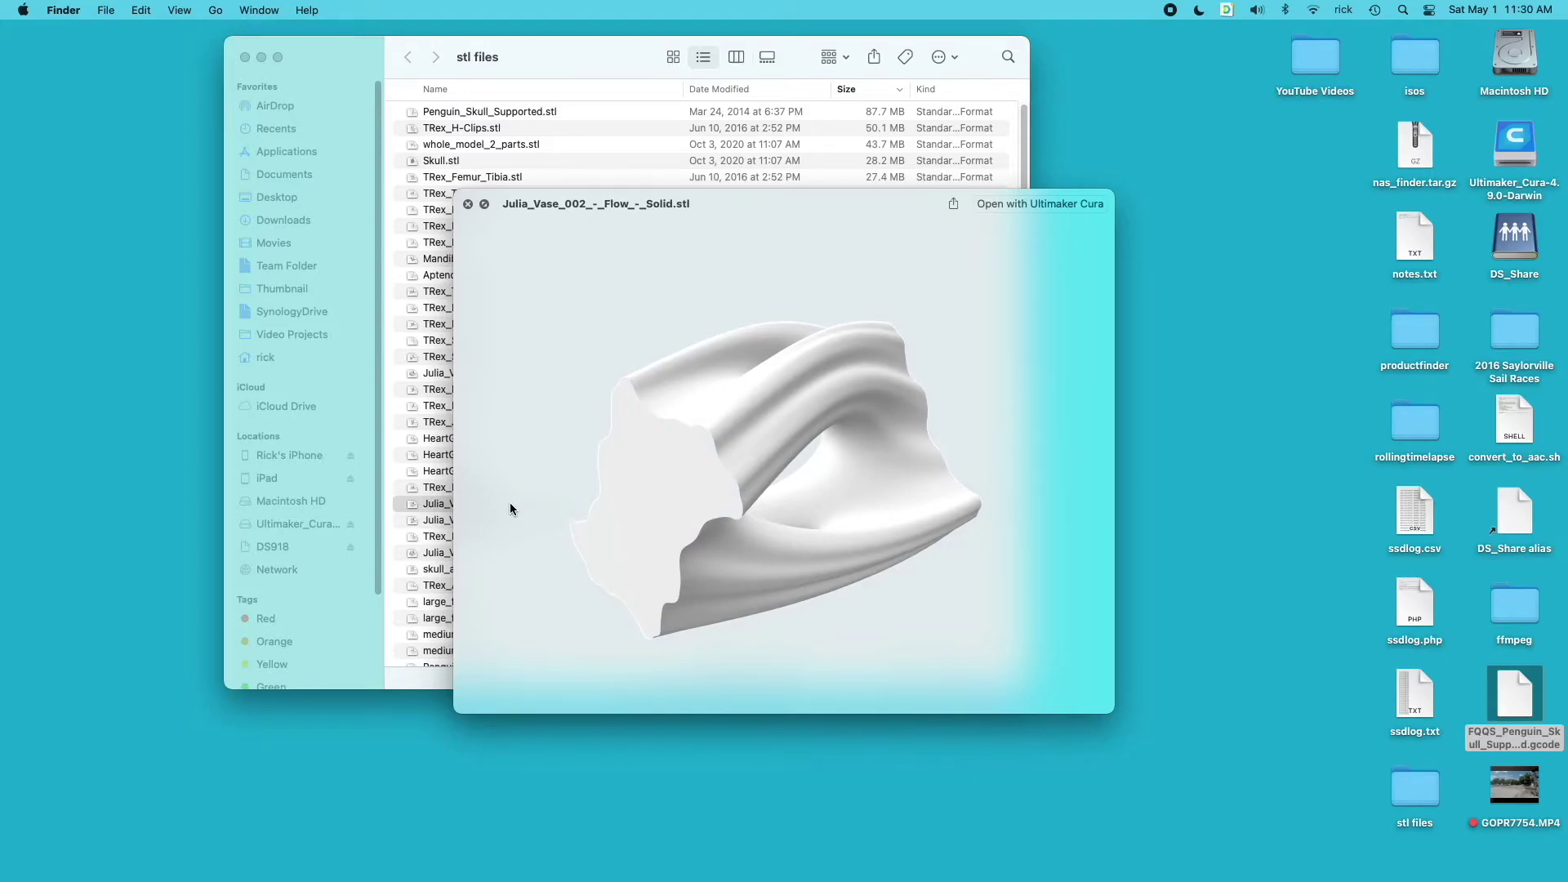
pyautogui.press('space')
pyautogui.press('space')
pyautogui.press('Down')
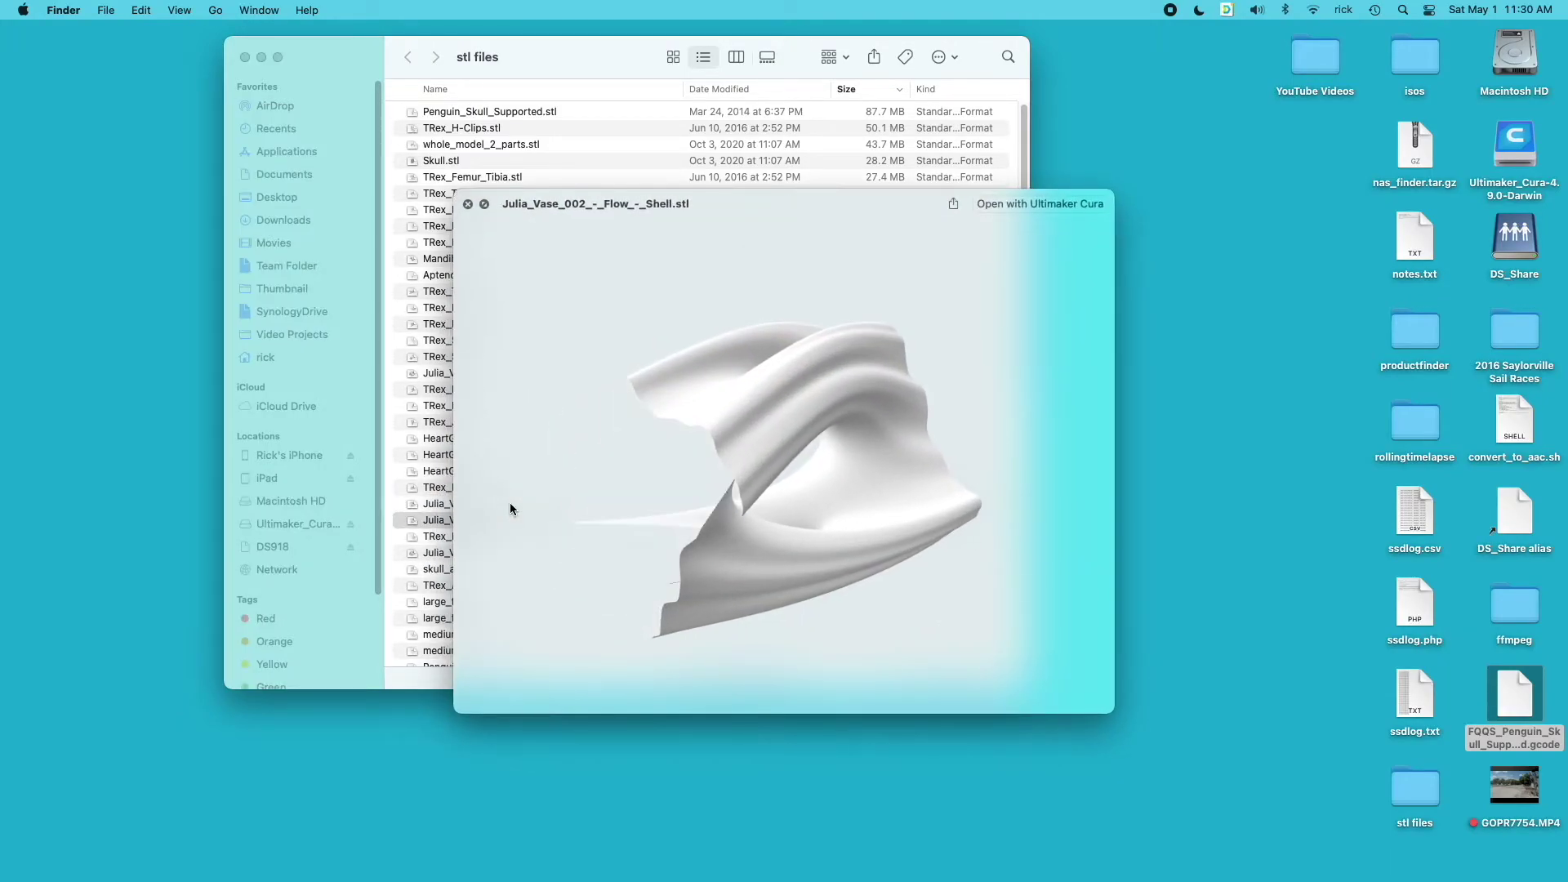
# - Quick Look through the smaller models further down the stl files folder, ending on Penguin_t.stl
pyautogui.press('Down')
pyautogui.press('Down')
pyautogui.press('Down')
pyautogui.press('Down')
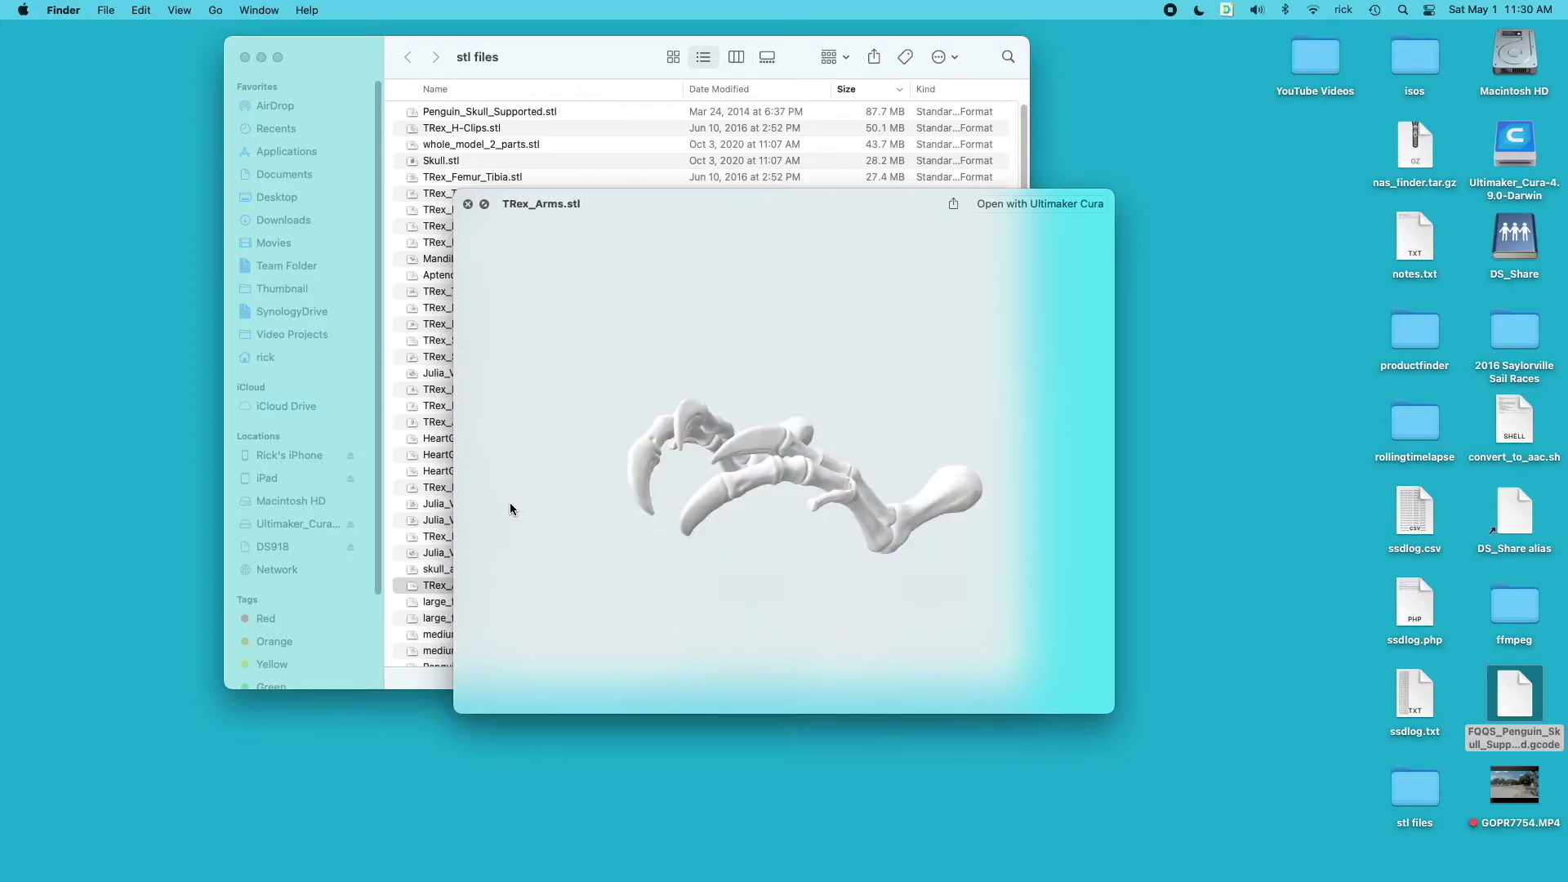
pyautogui.press('Down')
pyautogui.press('Down')
pyautogui.press('Down')
pyautogui.press('Down')
pyautogui.press('Down')
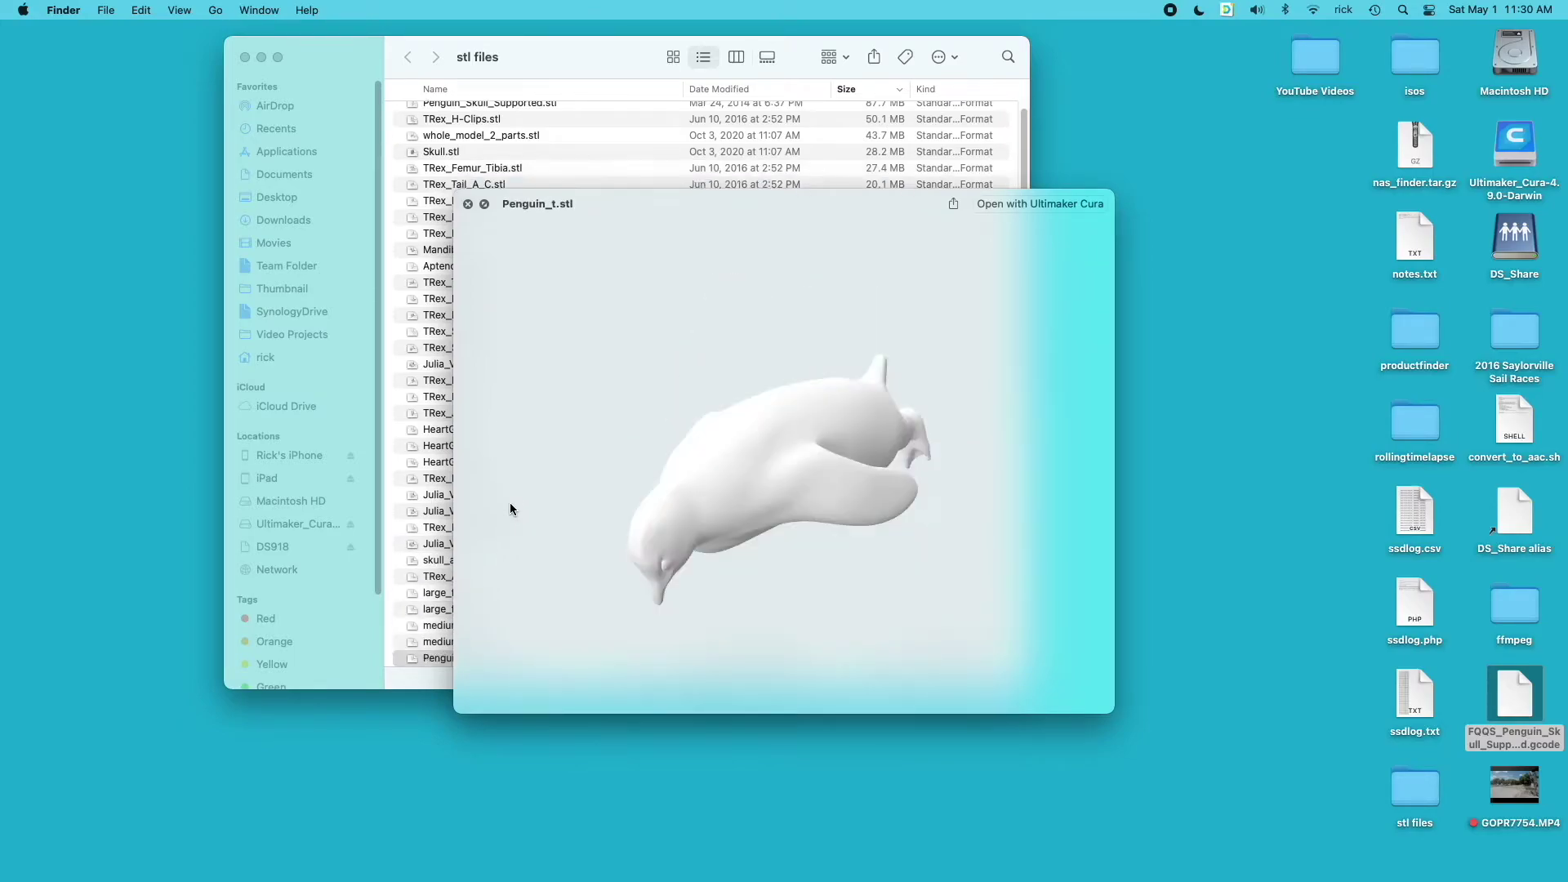
pyautogui.press('Down')
pyautogui.press('Up')
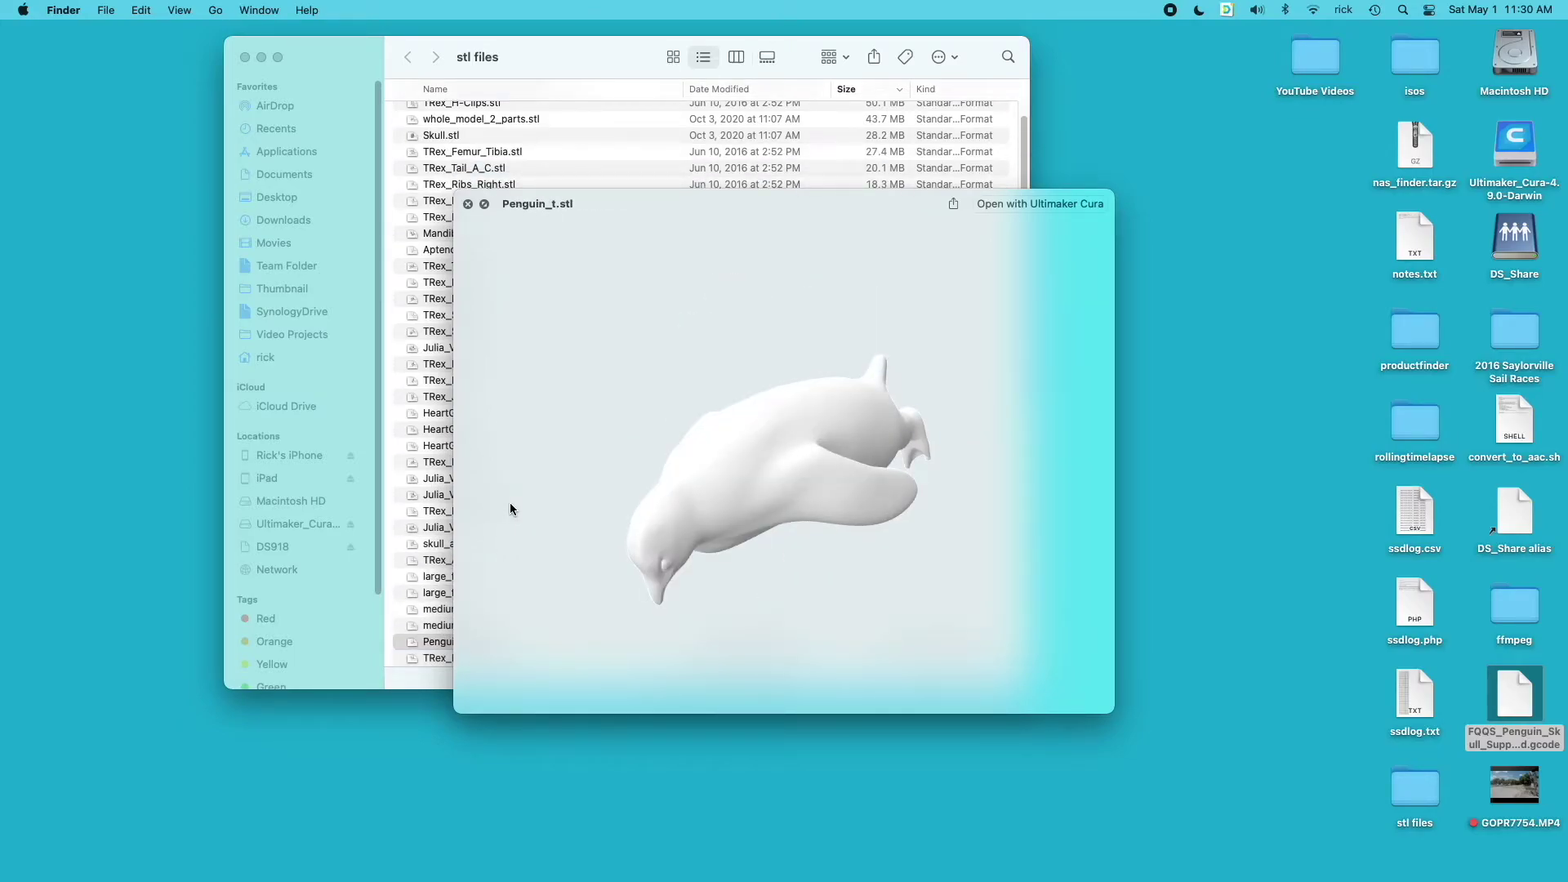
pyautogui.press('space')
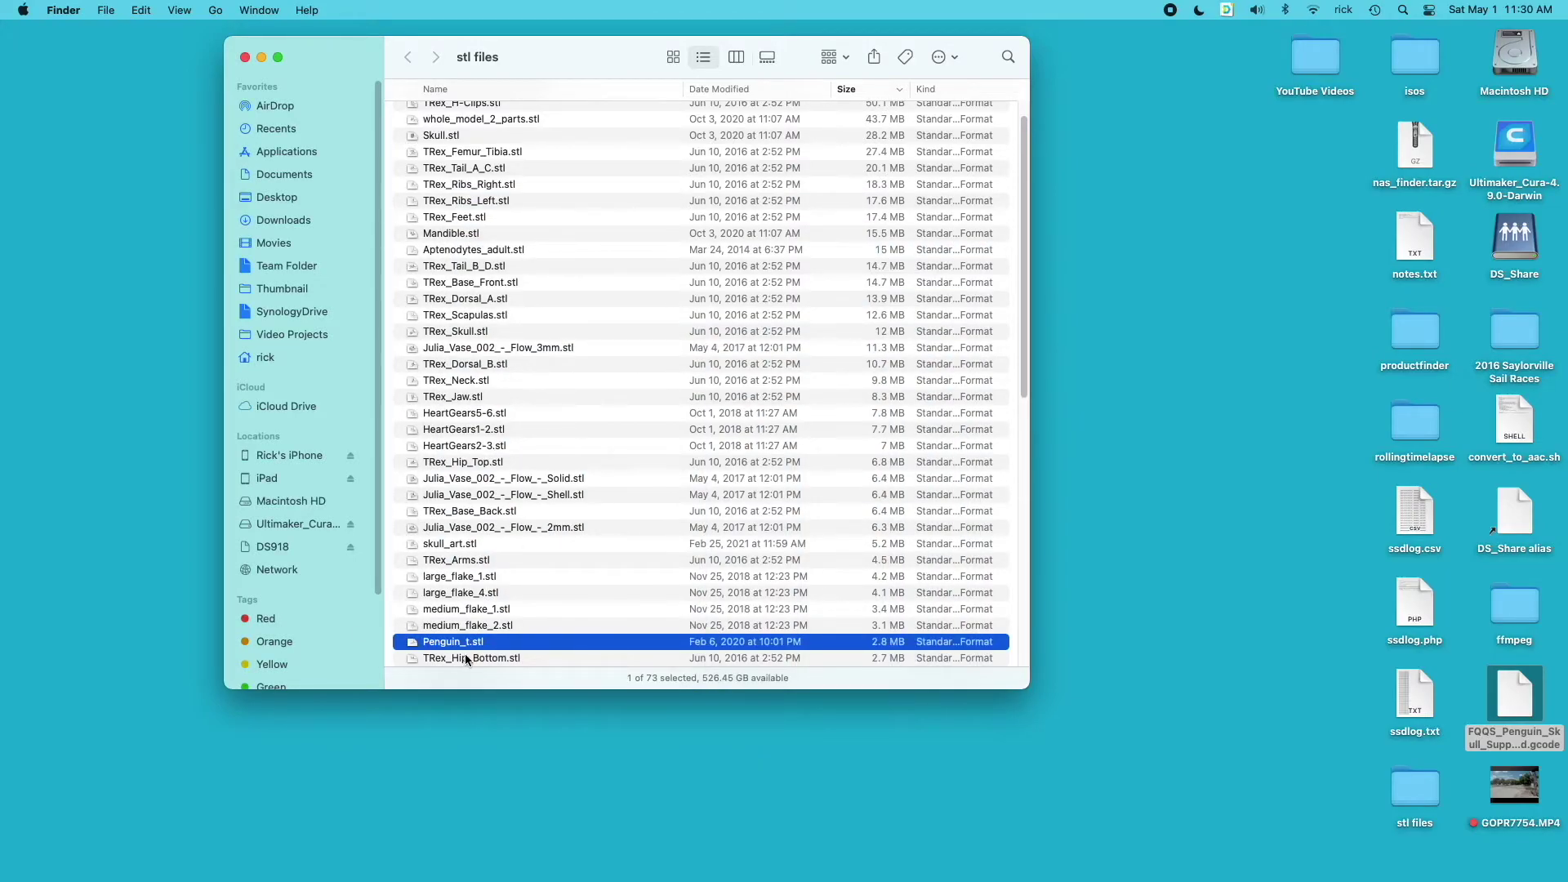
# - Open Penguin_t.stl in Ultimaker Cura and slice it with the Draft 0.2 mm profile, showing its layer preview
pyautogui.rightClick(459, 641)
pyautogui.click(521, 586)
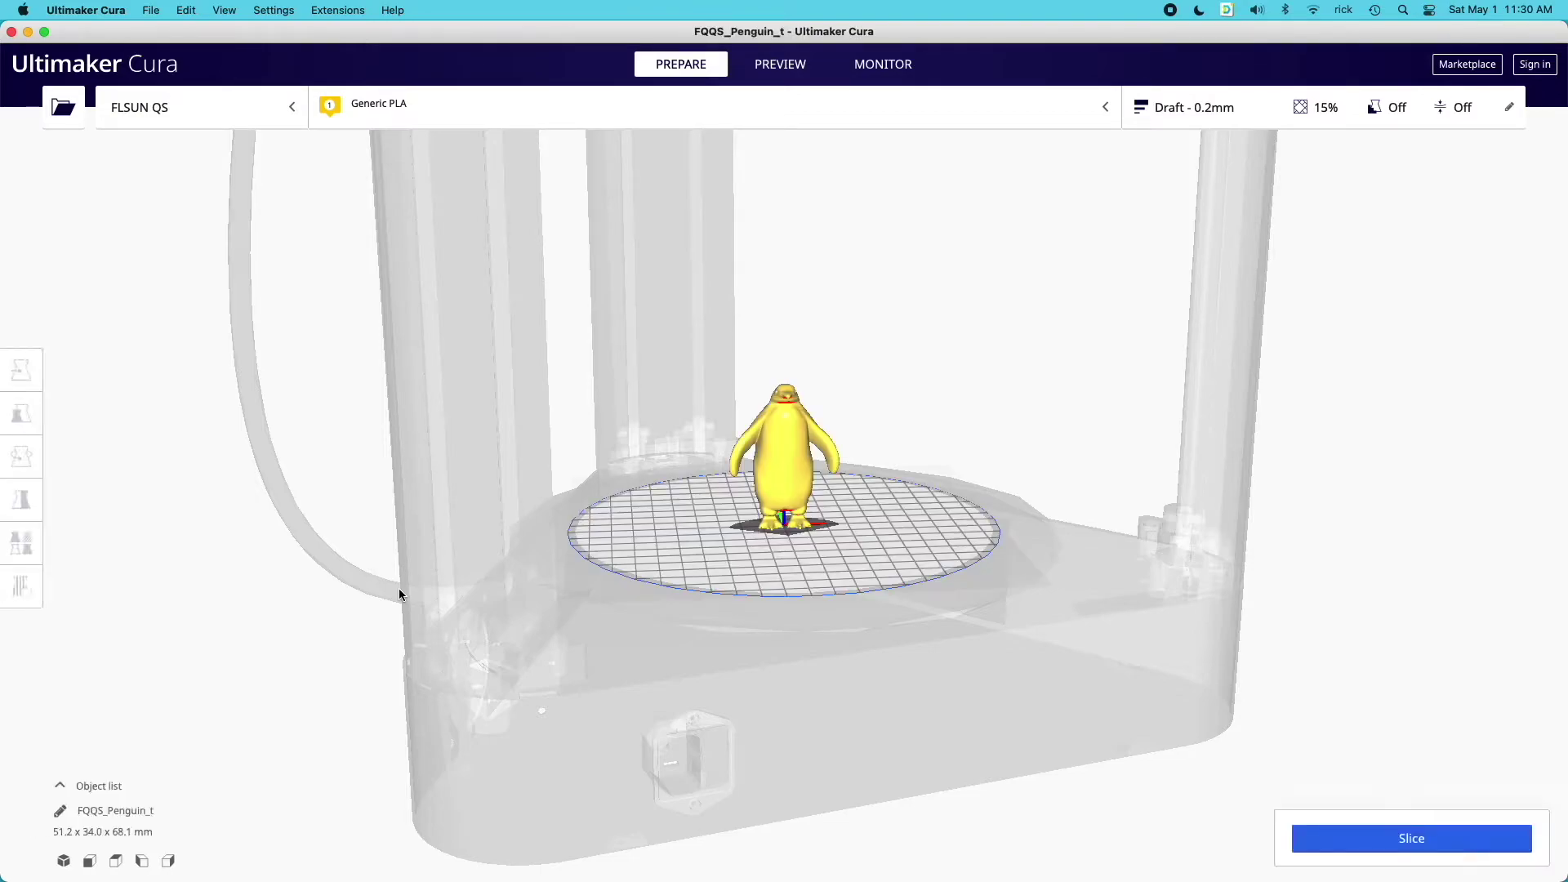
pyautogui.click(1409, 843)
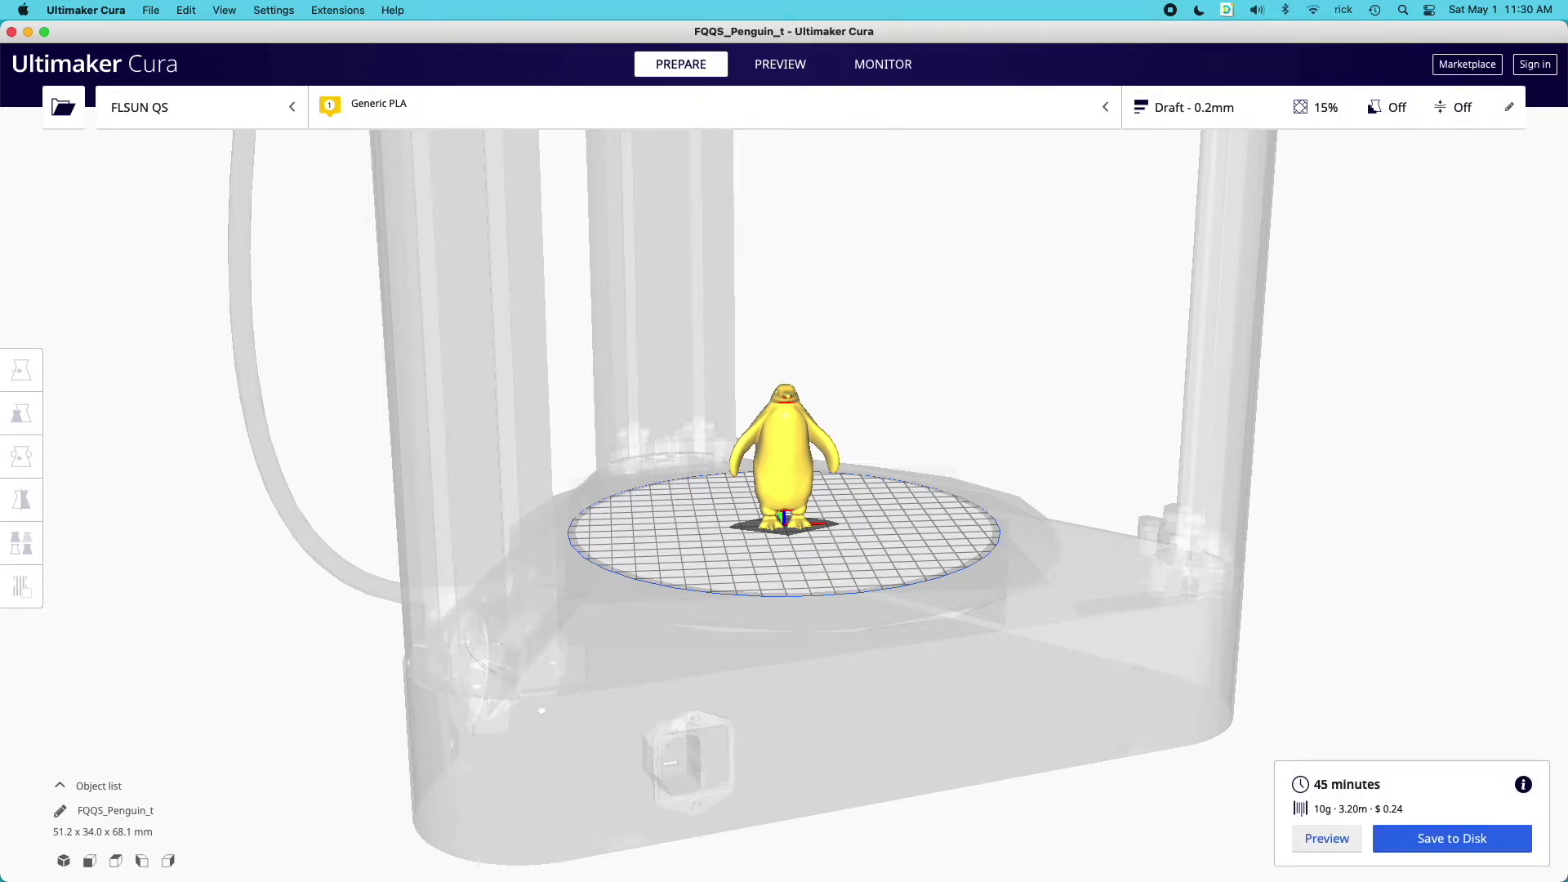
pyautogui.click(1323, 837)
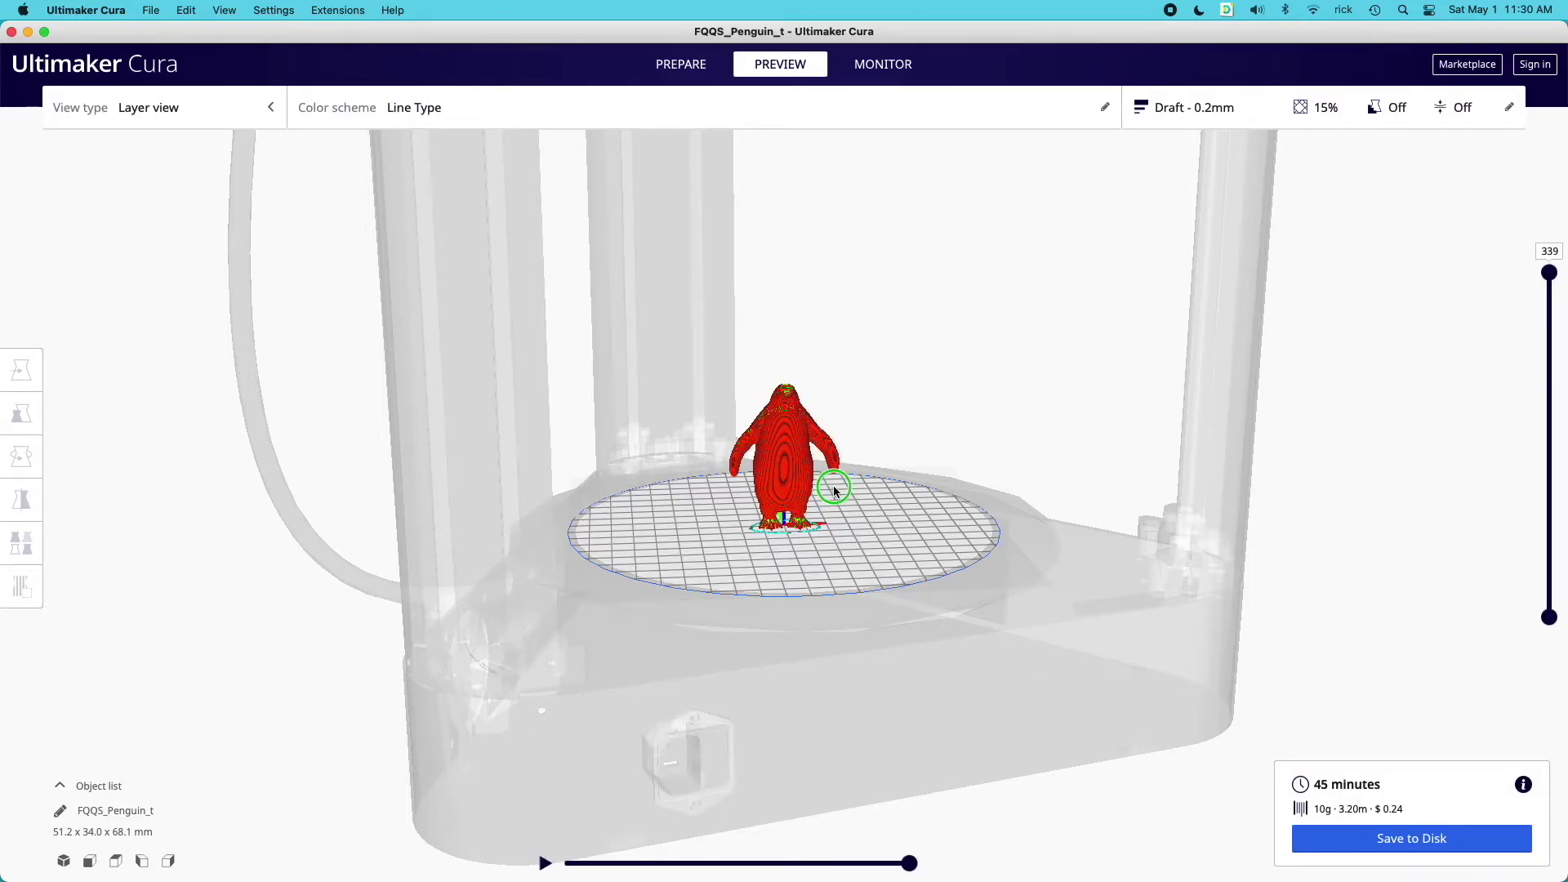
# - Inspect the sliced penguin's layers up close from above in the layer preview
pyautogui.click(798, 522)
pyautogui.moveTo(798, 518); pyautogui.dragTo(898, 343, button='right')
pyautogui.scroll(10, 841, 535)
pyautogui.moveTo(1556, 273); pyautogui.dragTo(1547, 196)
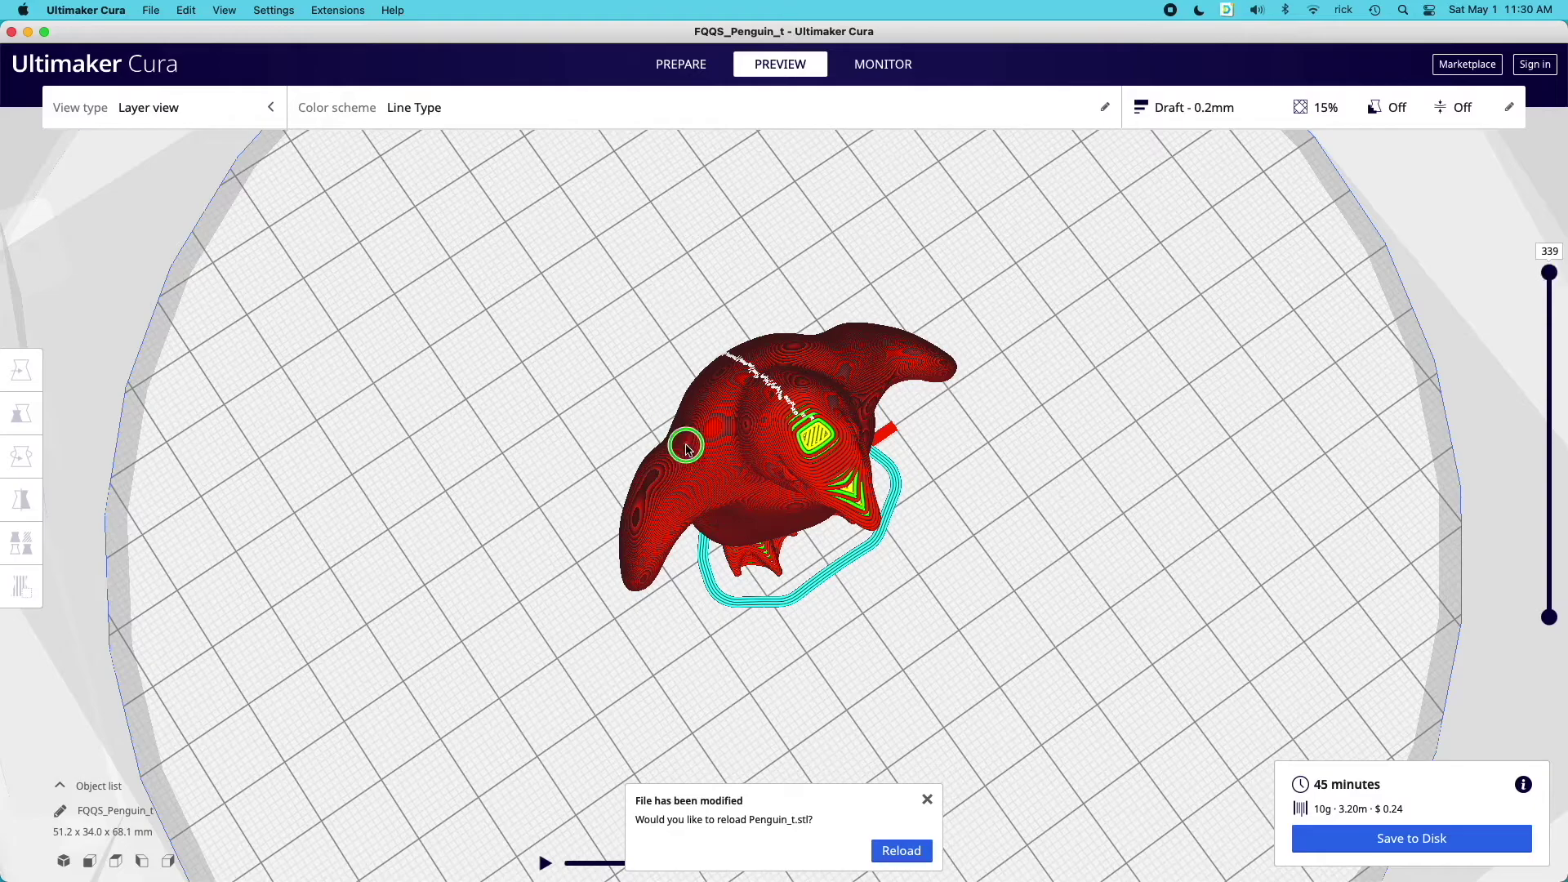
# - Save the sliced penguin to the Desktop as a G-code file named FQQS_Penguin_t and dismiss the save notification
pyautogui.moveTo(686, 440); pyautogui.dragTo(794, 492, button='right')
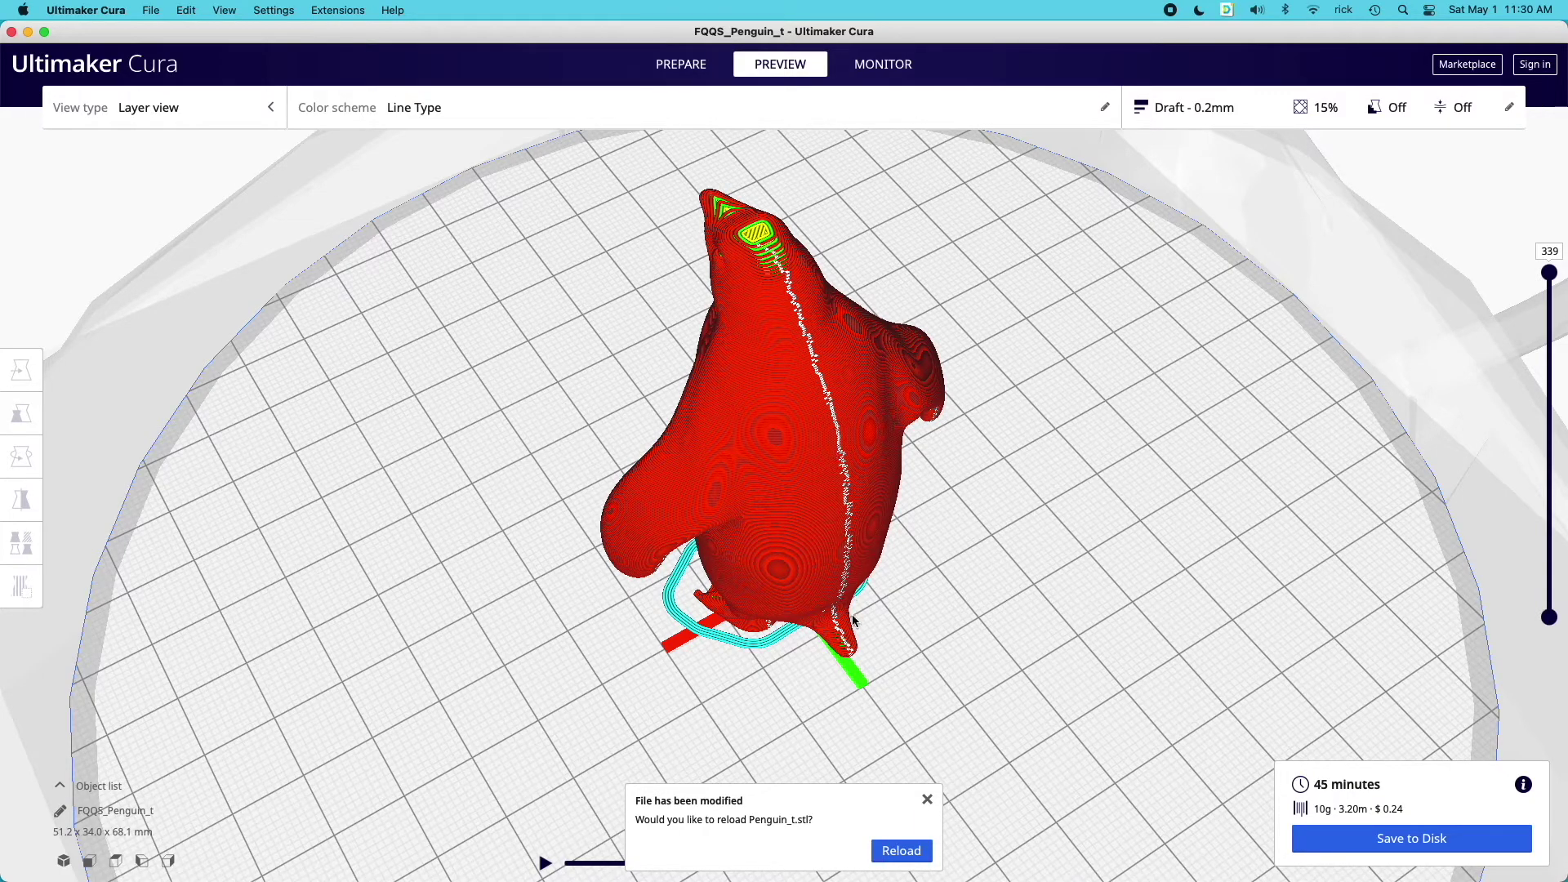
pyautogui.moveTo(882, 581); pyautogui.dragTo(1302, 518, button='right')
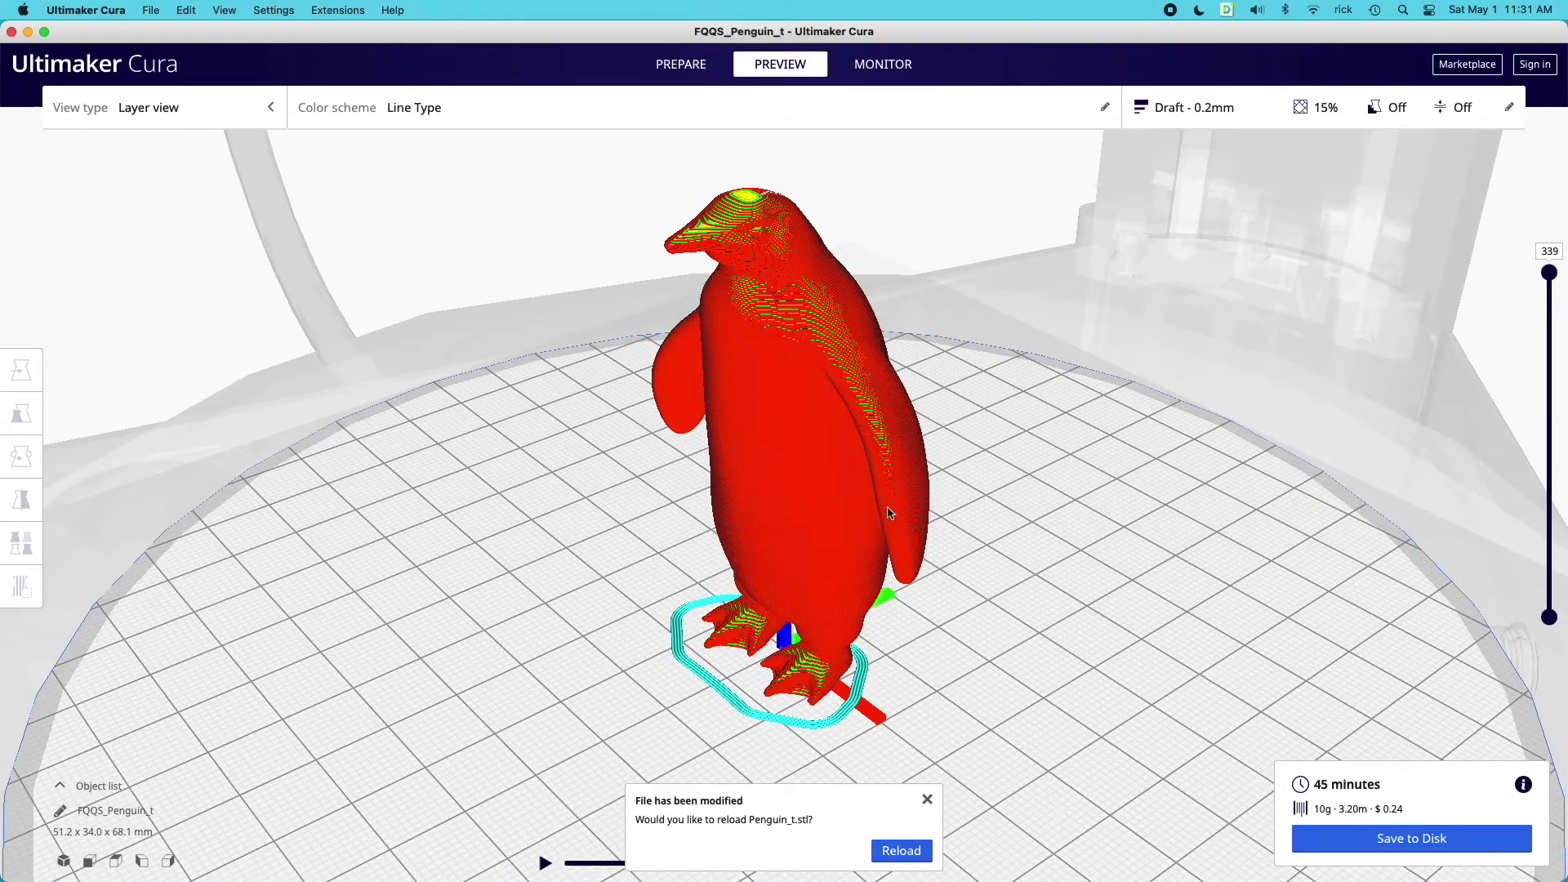
pyautogui.moveTo(805, 493); pyautogui.dragTo(1123, 657, button='right')
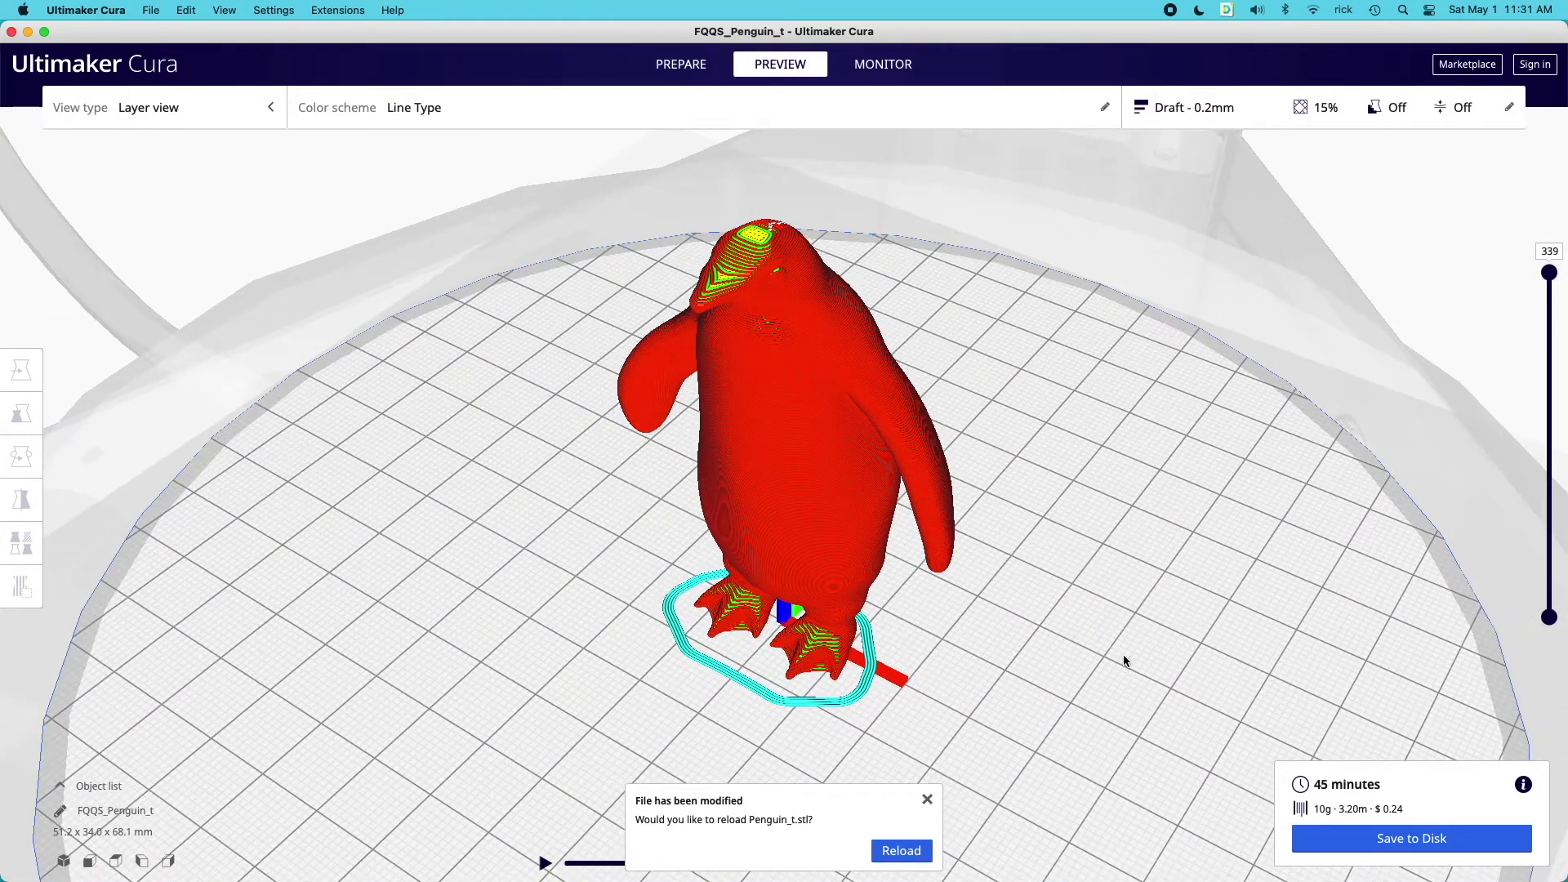
pyautogui.click(1407, 831)
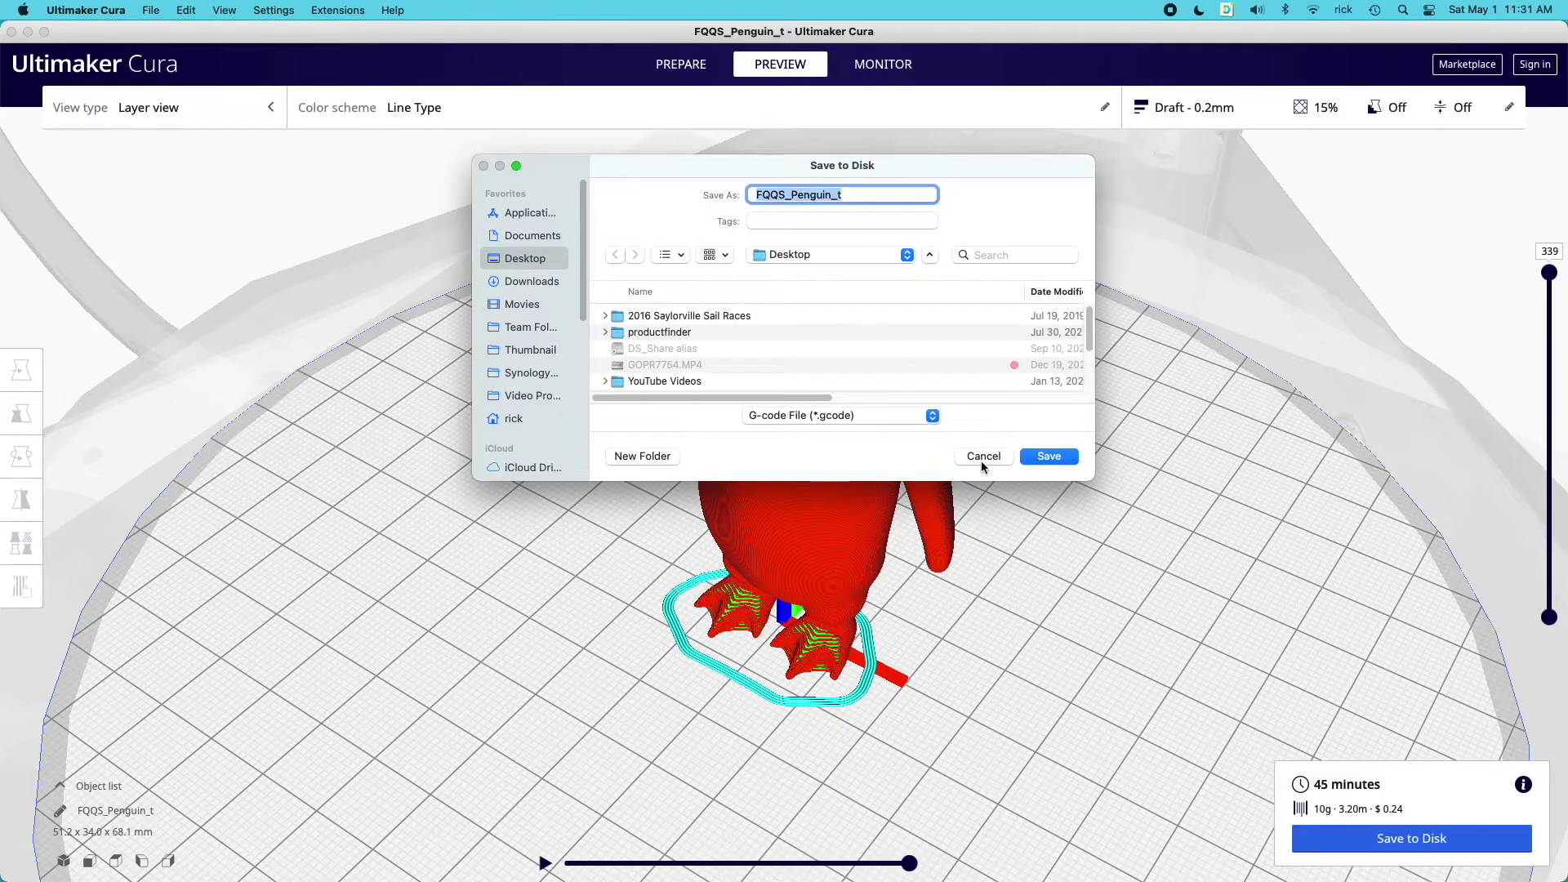
pyautogui.click(1037, 459)
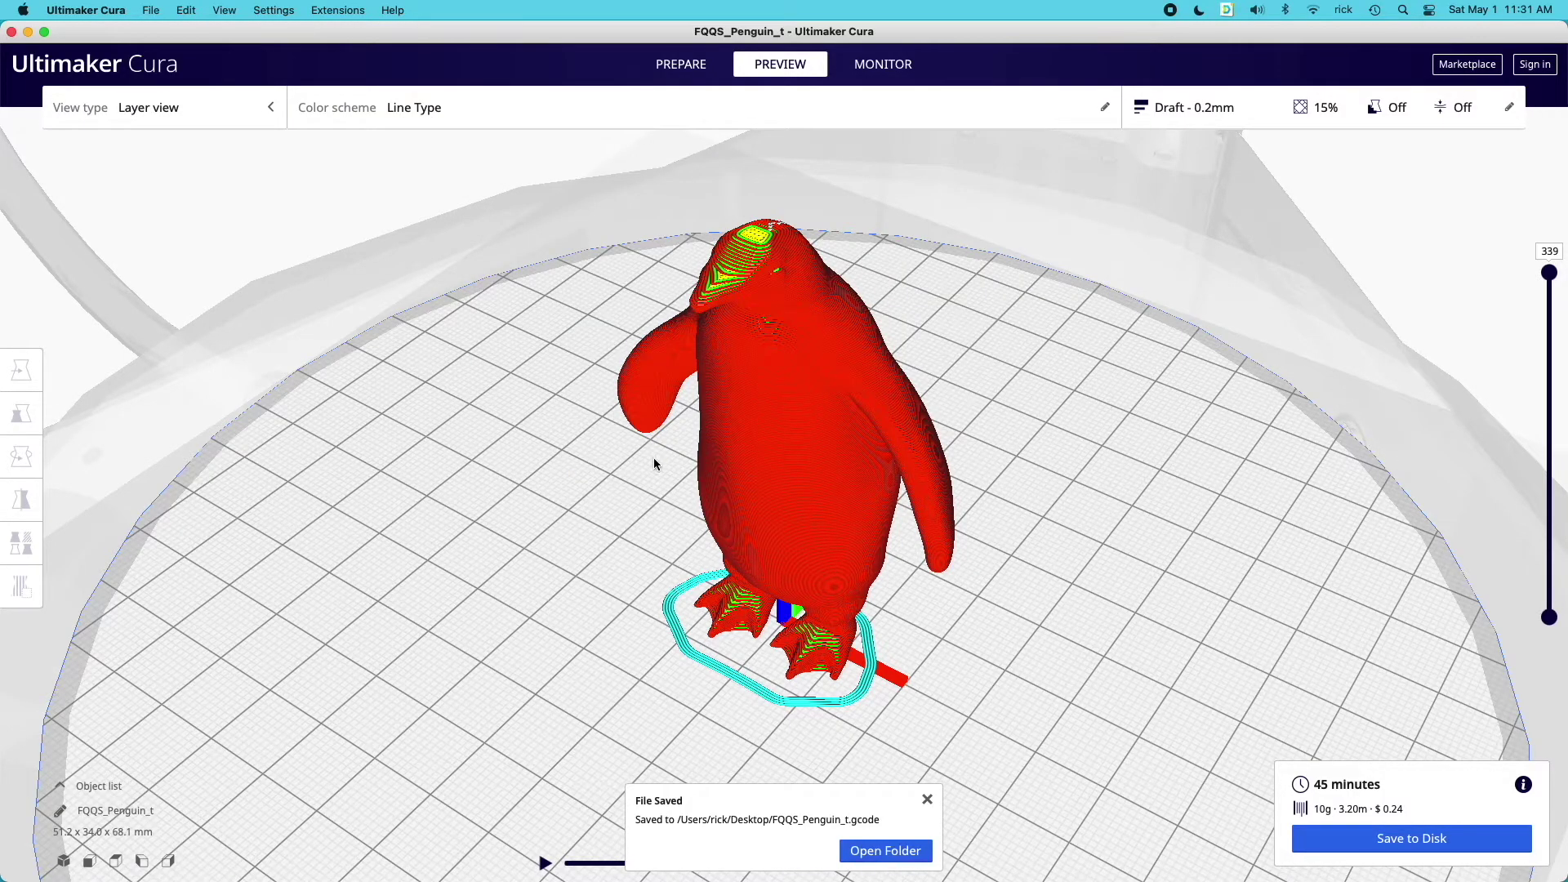
pyautogui.click(927, 799)
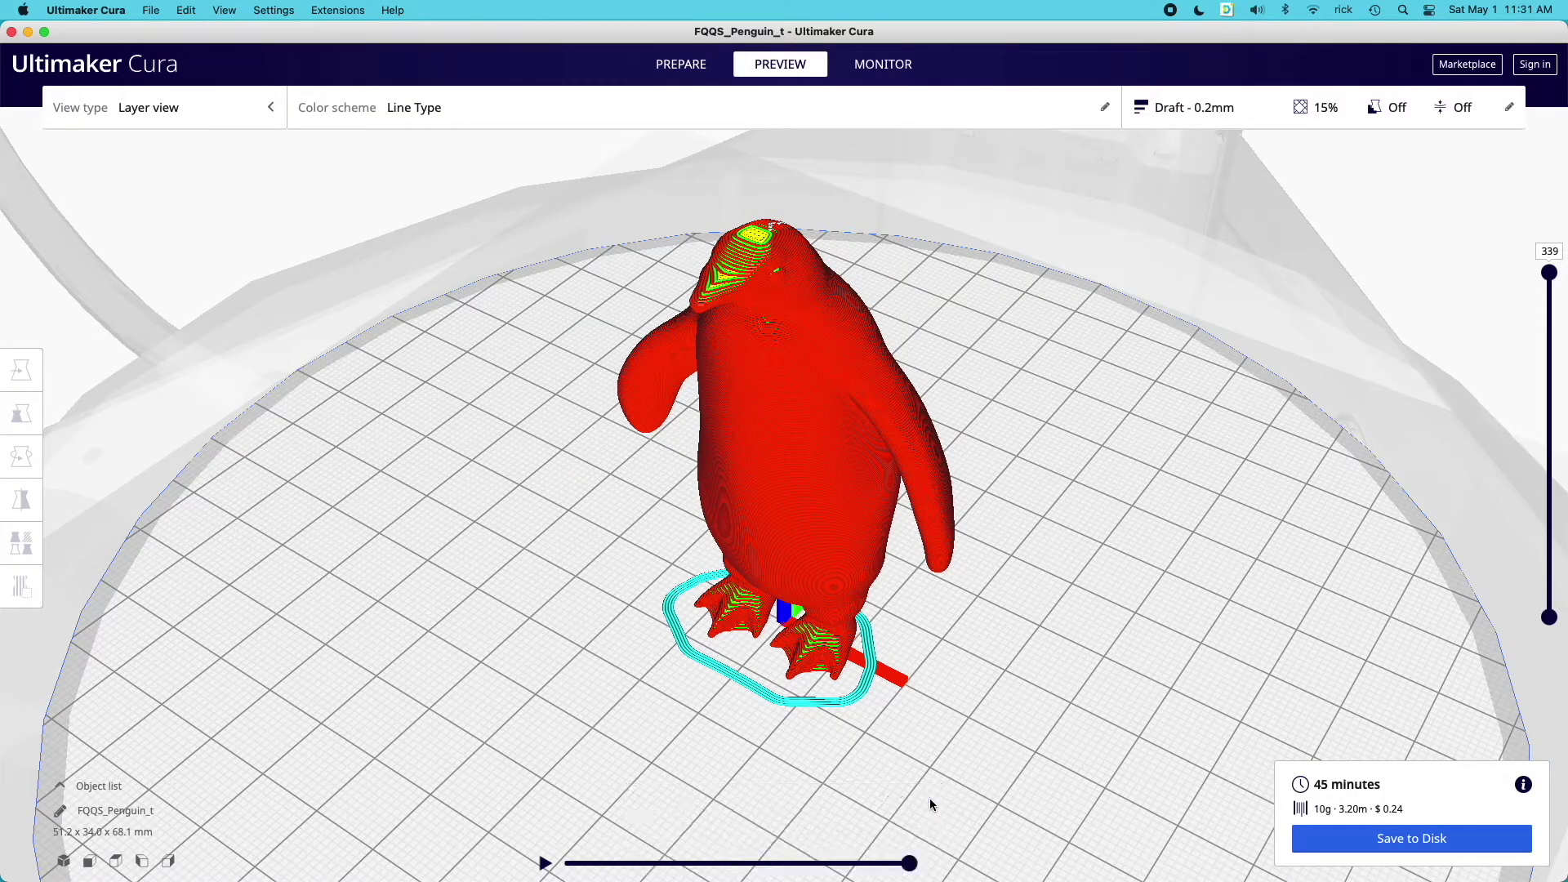
# - Reveal the desktop and select the saved FQQS_Penguin_t.gcode file
pyautogui.press('F11')
pyautogui.click(1515, 788)
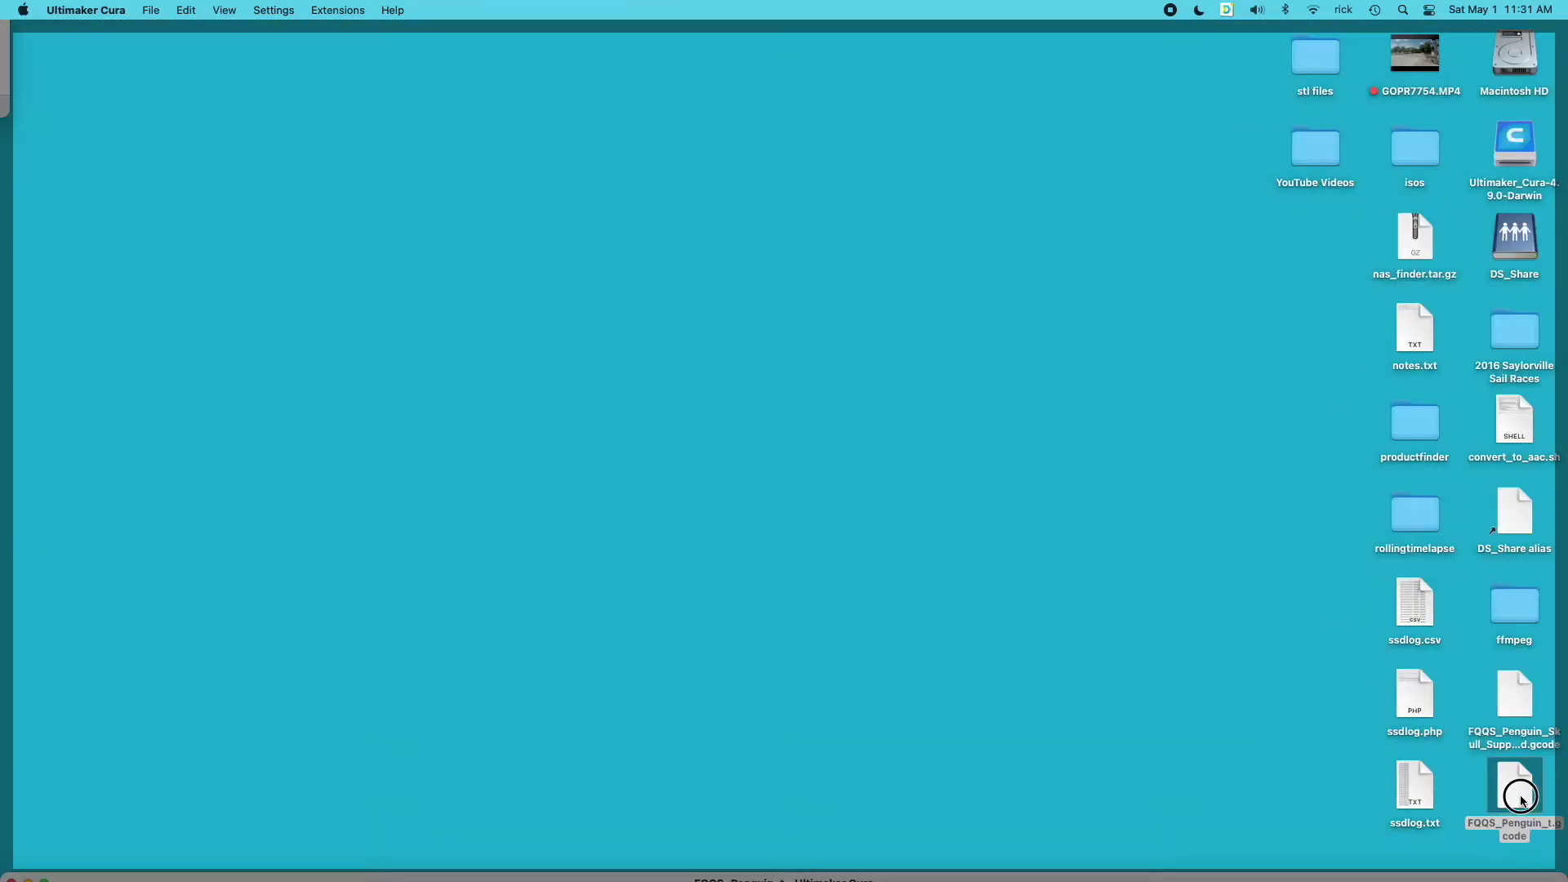